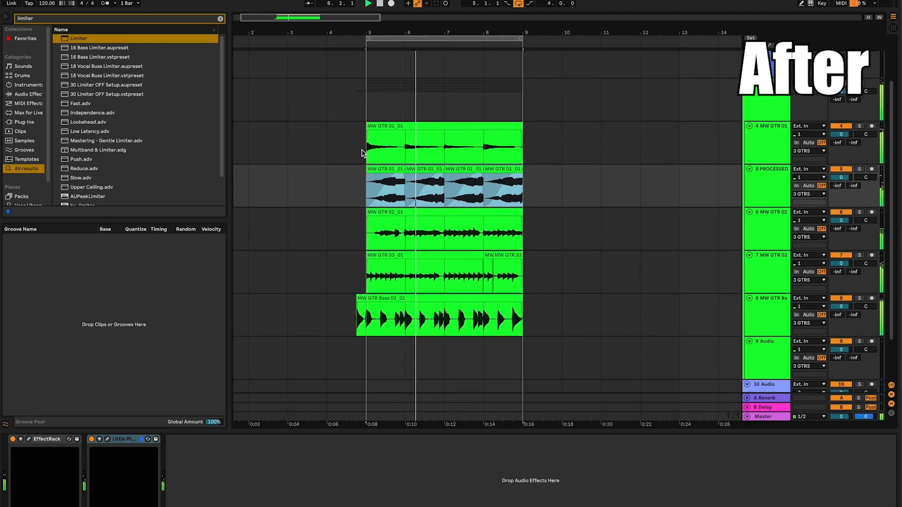
- Examine the plug-in chains on the MW GTR 01 and MW GTR 02 tracks, opening the Sie-Q, Little Plate and Crystallizer windows
left_click(362, 151)
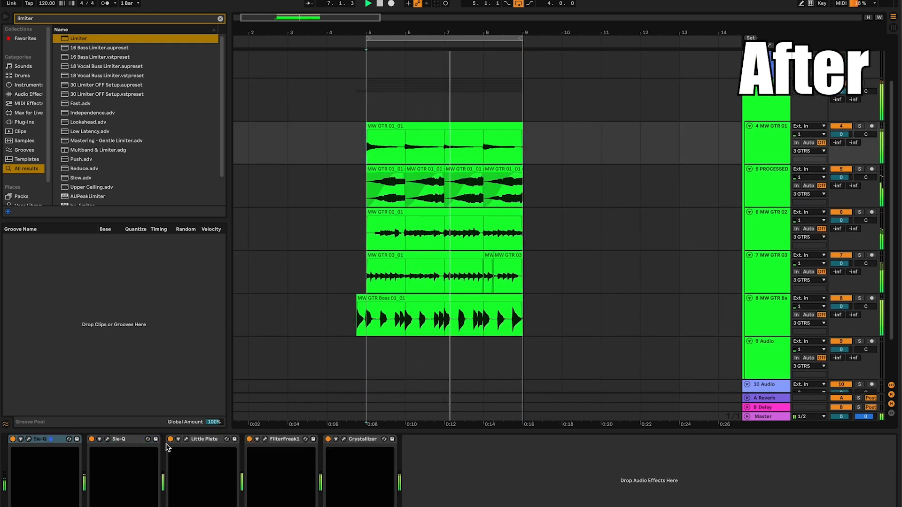
left_click(185, 440)
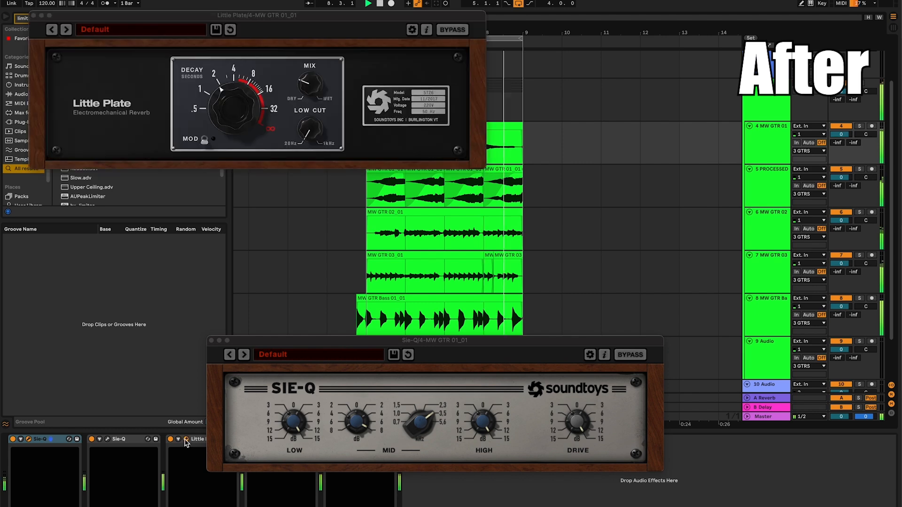
key("alt+super+p")
left_click(367, 240)
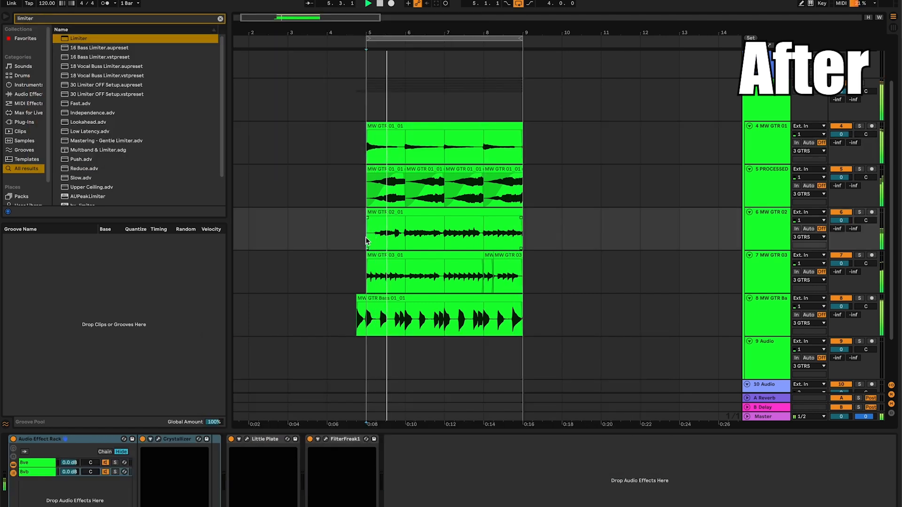
left_click(158, 440)
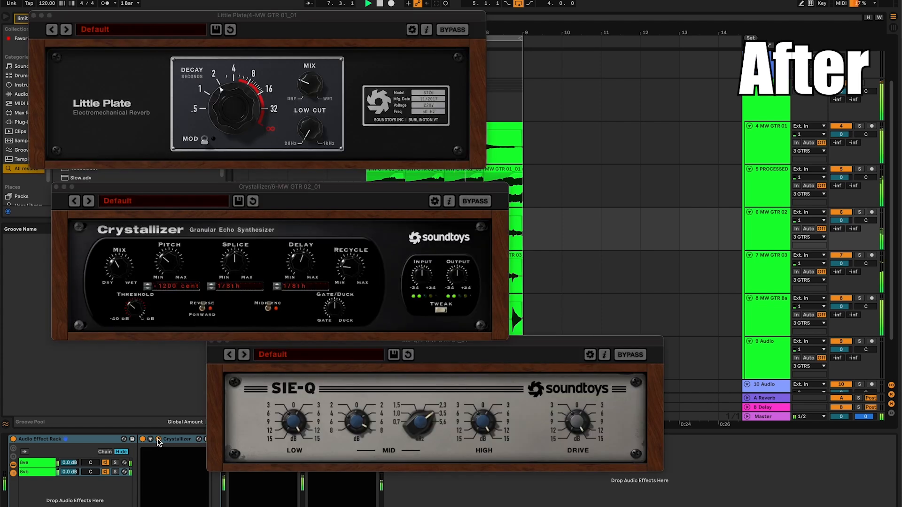
left_click(157, 440)
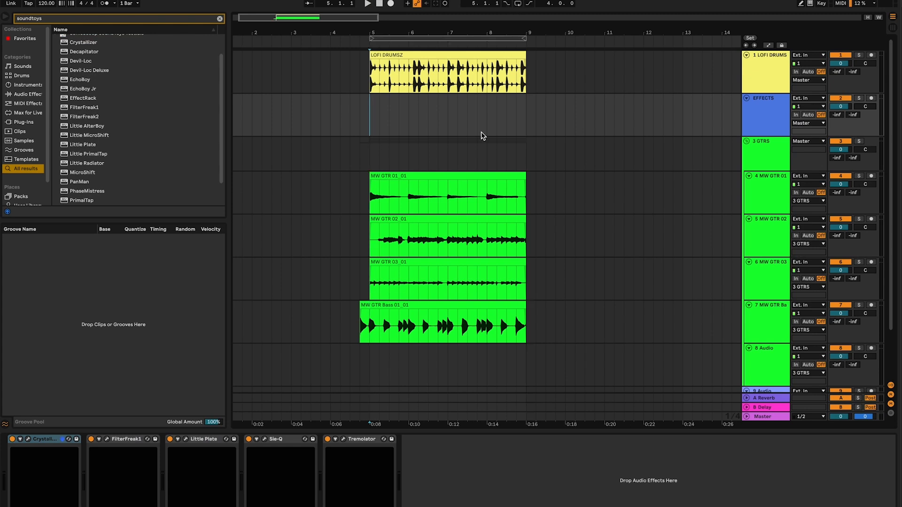
- Open the MW GTR Bass 01_01 clip, set its gain to 22.0 dB and play it back
scroll(483, 136, "down", 3)
left_click(372, 99)
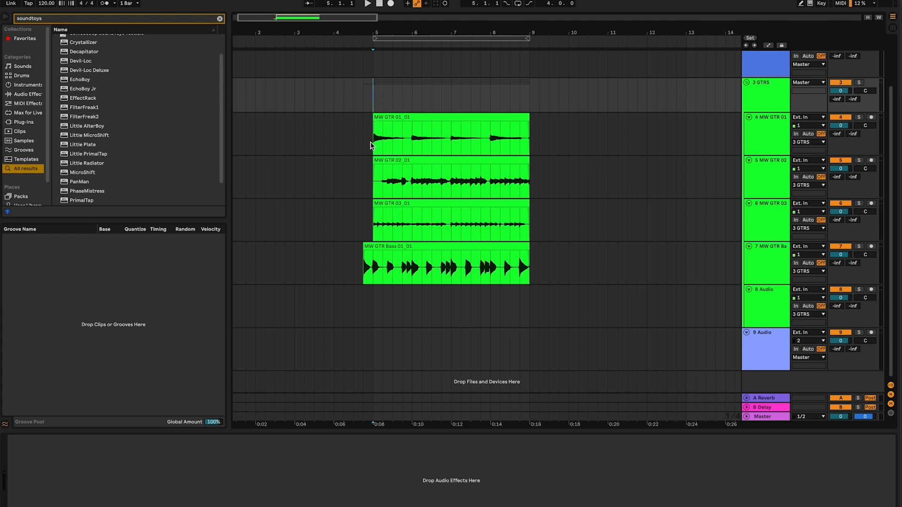
double_click(397, 261)
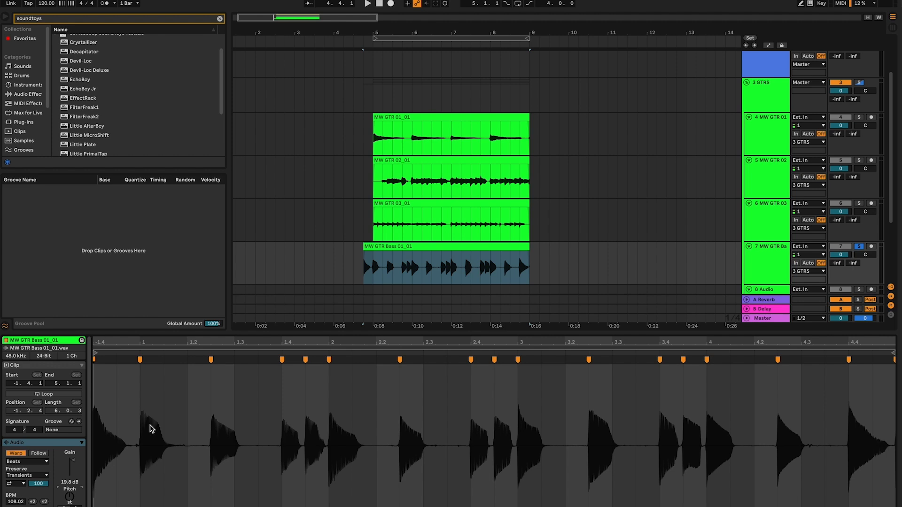
key("space")
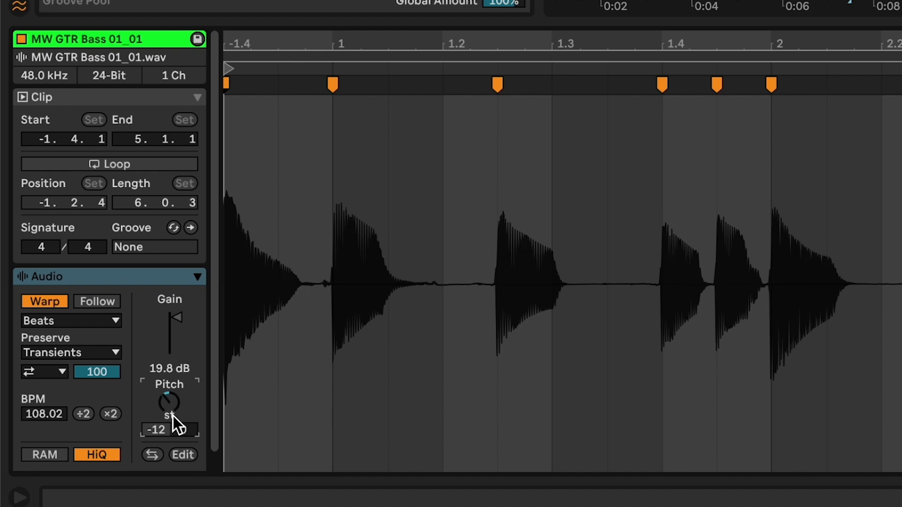
key("space")
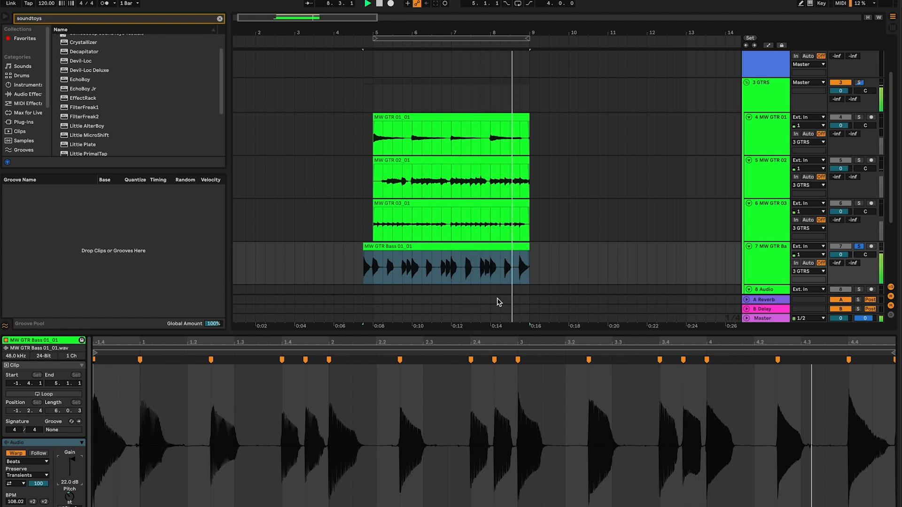
- Copy the Sie-Q from the EFFECTS track onto the MW GTR Bass track and open its plug-in window clear of the bass clip
key("ctrl+t")
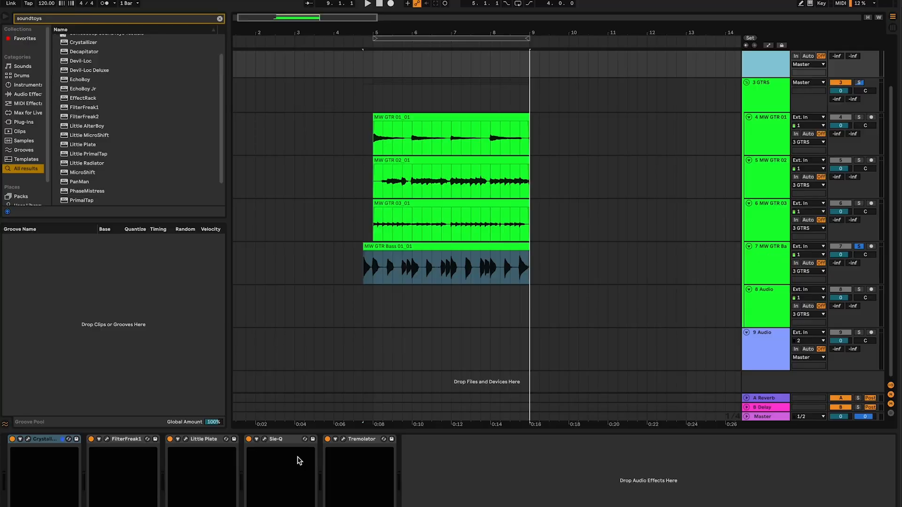
left_click_drag(284, 443, 356, 356)
left_click_drag(420, 282, 422, 280)
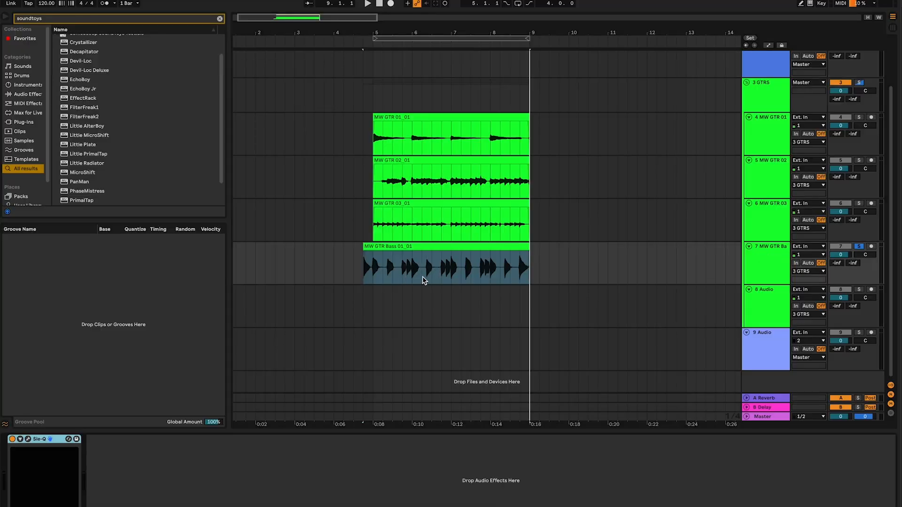
left_click(28, 439)
left_click_drag(312, 22, 426, 104)
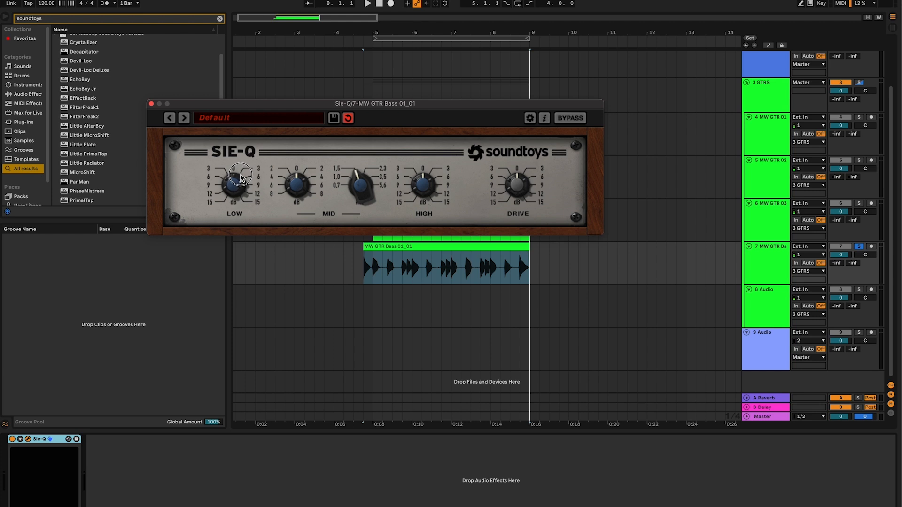
- Shape the bass in Sie-Q during playback by boosting Low, raising Drive and slightly cutting Mid
key("space")
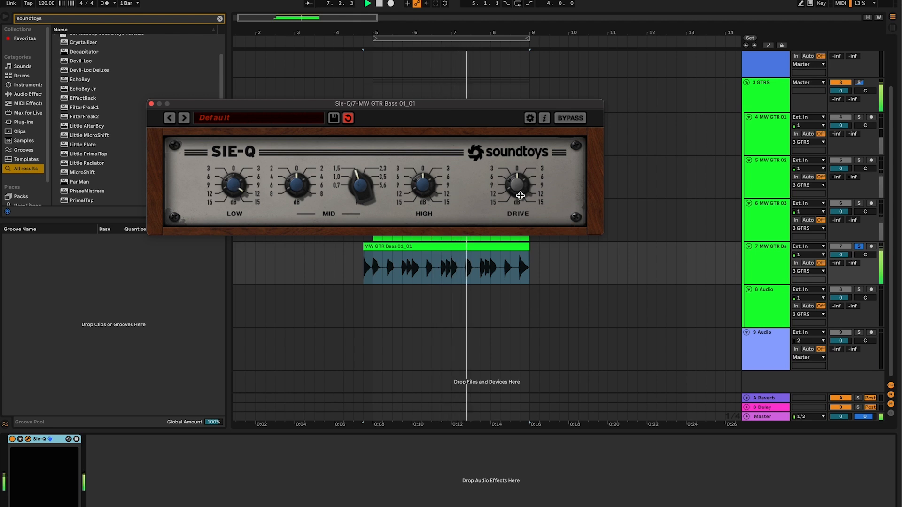
key("space")
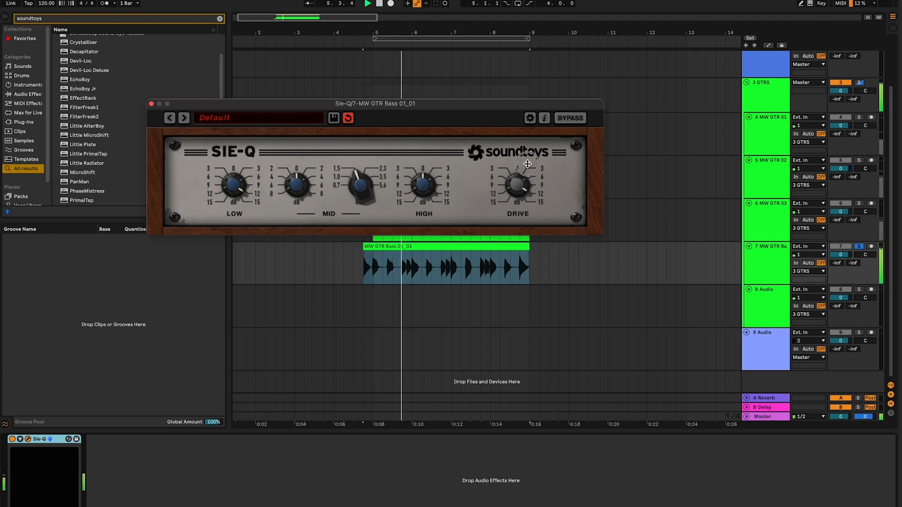
left_click_drag(234, 185, 235, 214)
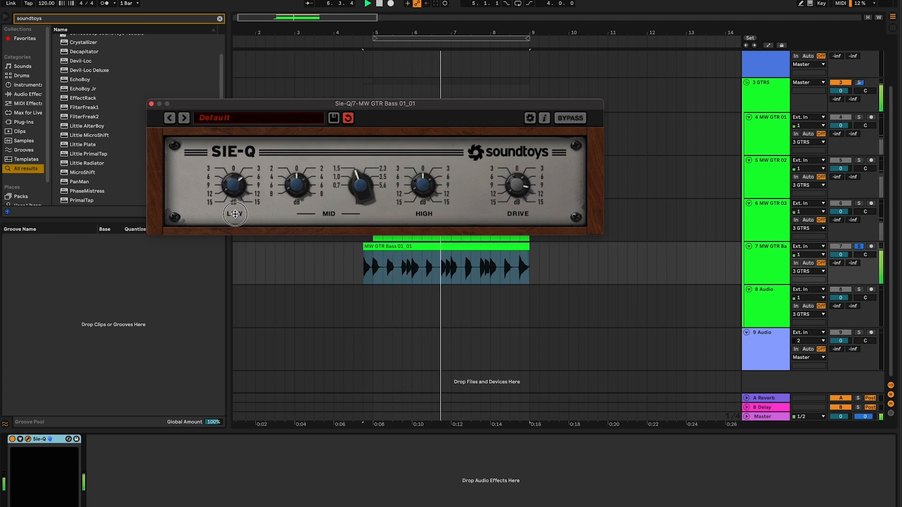
left_click_drag(298, 187, 302, 200)
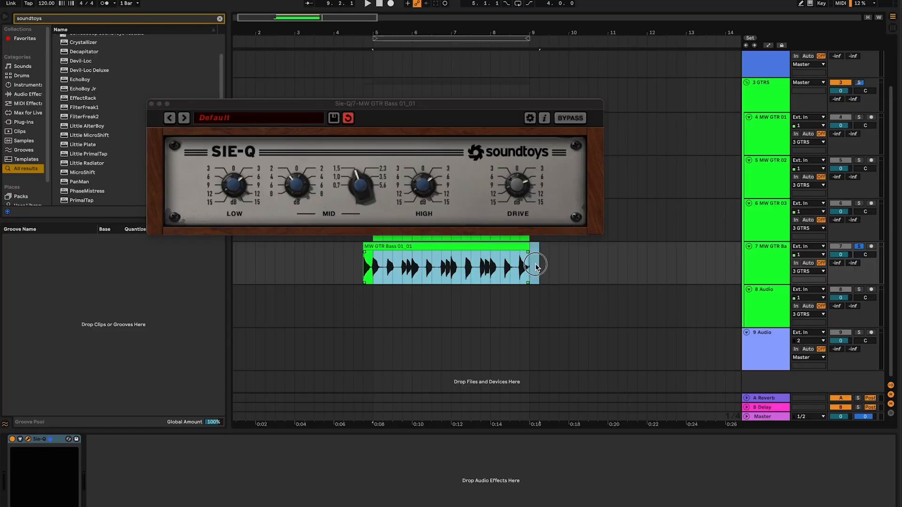
- Play the bass part and compare its sound with Sie-Q switched off and on
key("space")
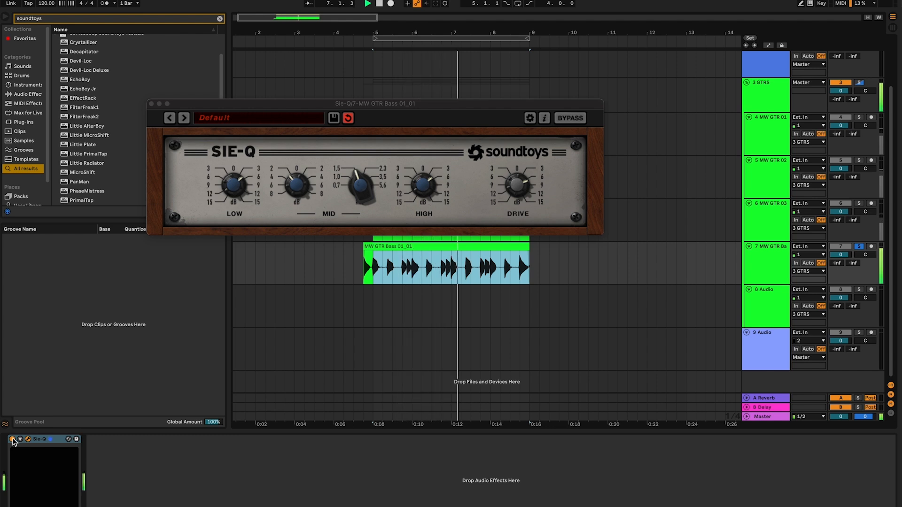
left_click(12, 439)
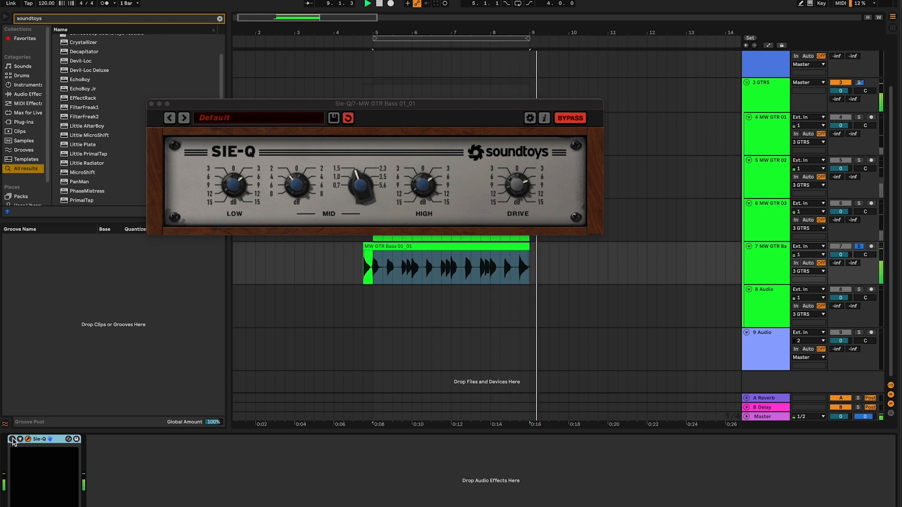
left_click(12, 439)
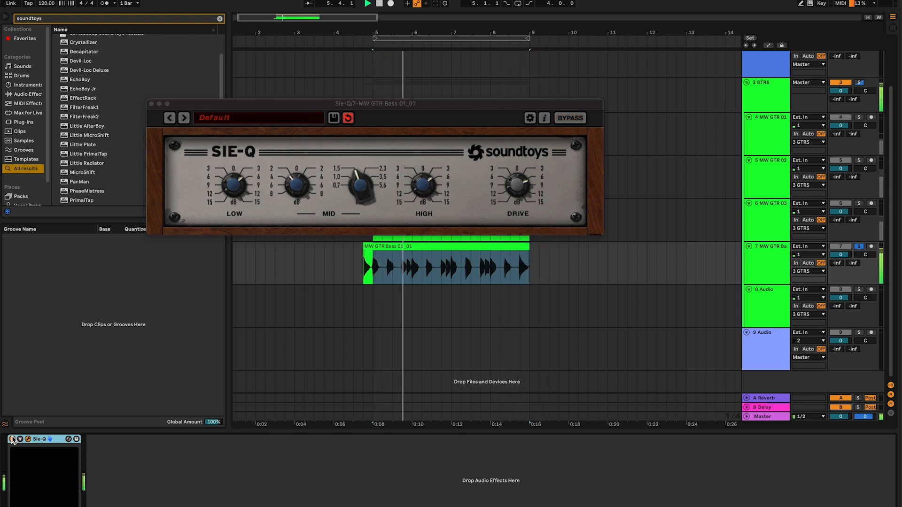
left_click(519, 185)
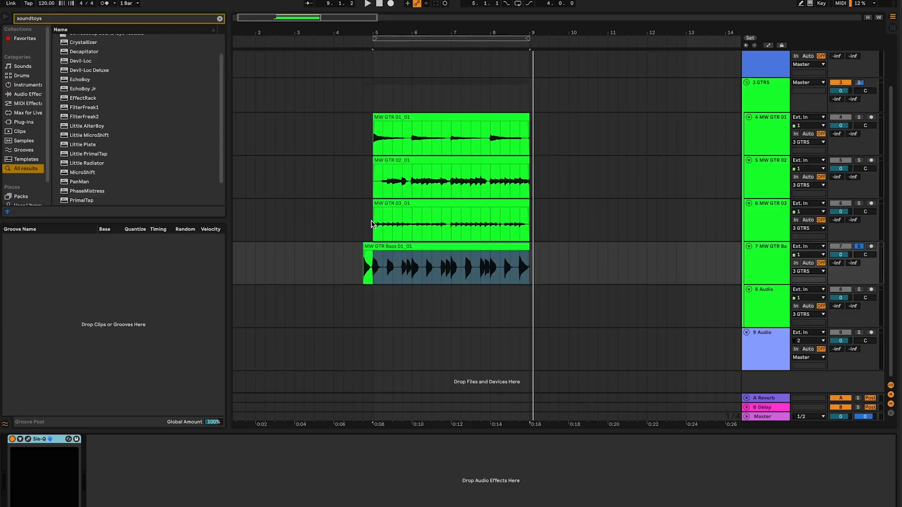
- Play the MW GTR 03_01 clip soloed and raise its clip gain to 5.88 dB
left_click_drag(371, 224, 533, 221)
key("space")
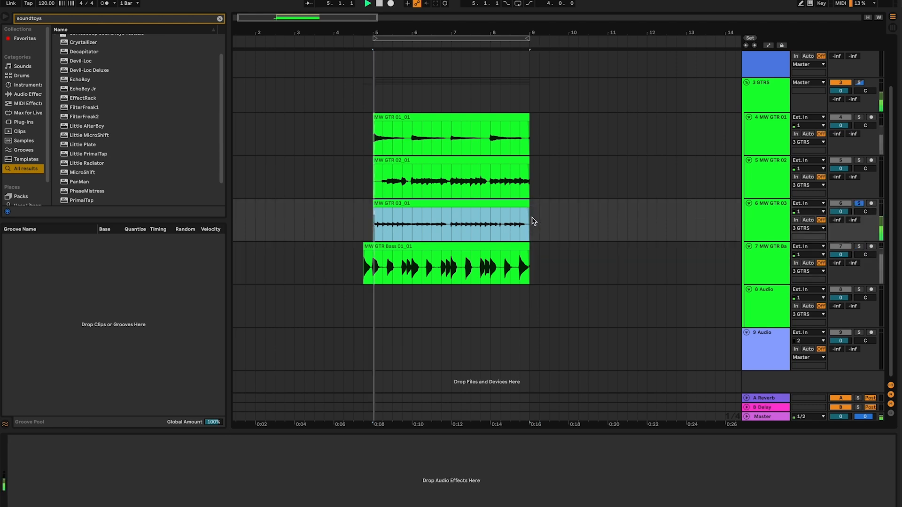
key("shift+Tab")
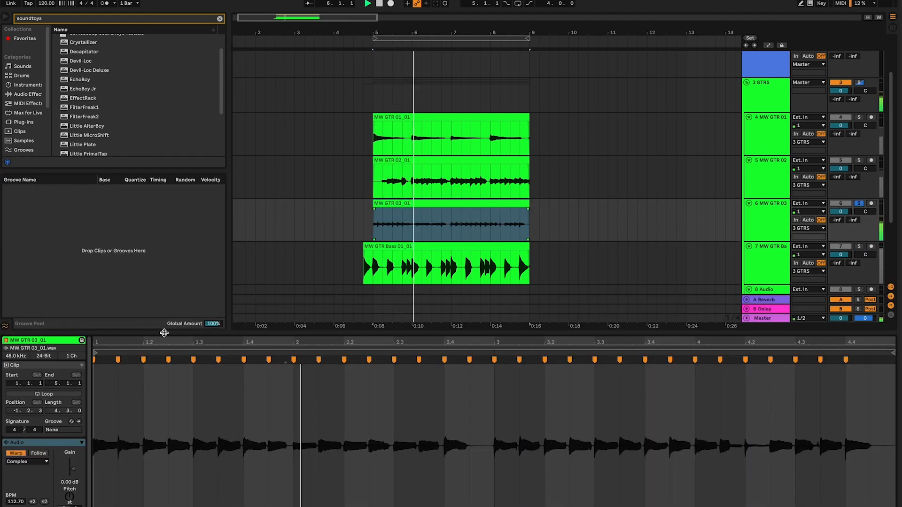
left_click_drag(72, 470, 71, 461)
scroll(454, 199, "up", 3)
scroll(452, 200, "down", 3)
scroll(452, 201, "left", 1)
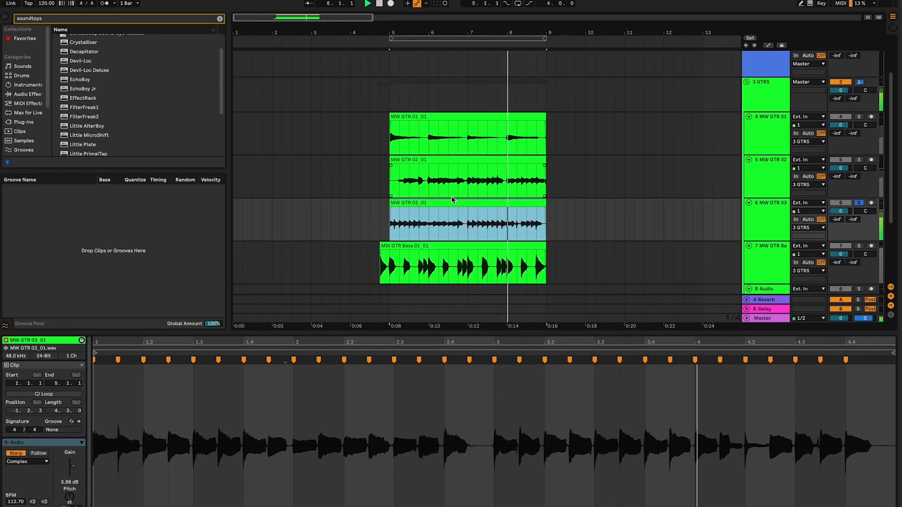
- Copy the Little Plate reverb from the EFFECTS track onto the MW GTR 03 track
scroll(452, 201, "up", 2)
scroll(452, 200, "right", 1)
left_click(379, 93)
key("space")
key("shift+Tab")
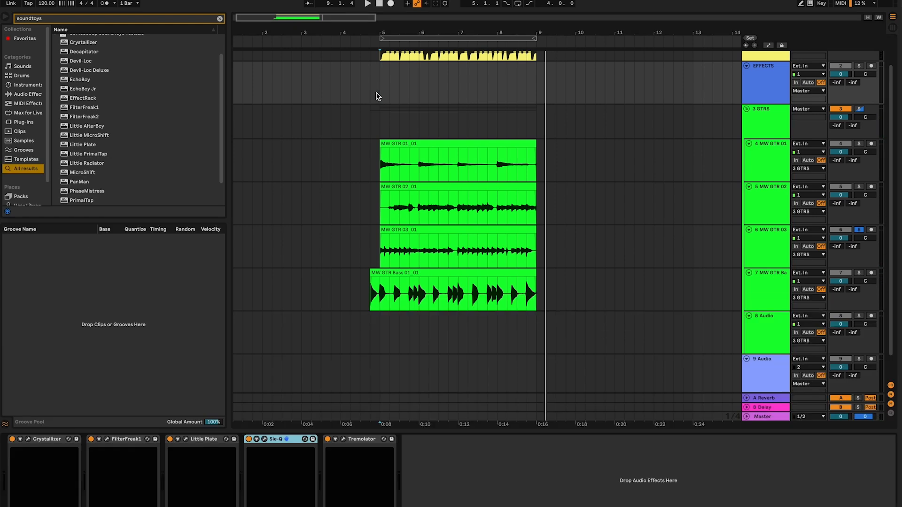
left_click(377, 248)
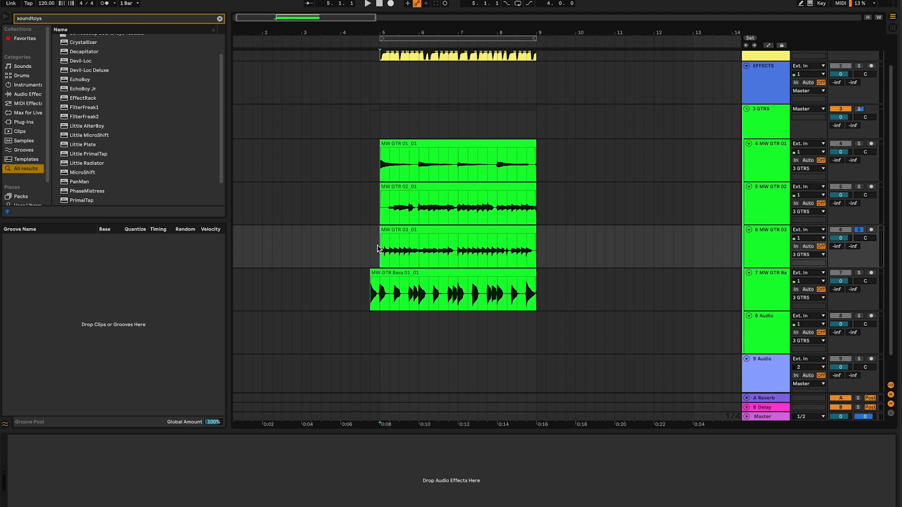
left_click_drag(376, 248, 545, 241)
key("shift+Tab")
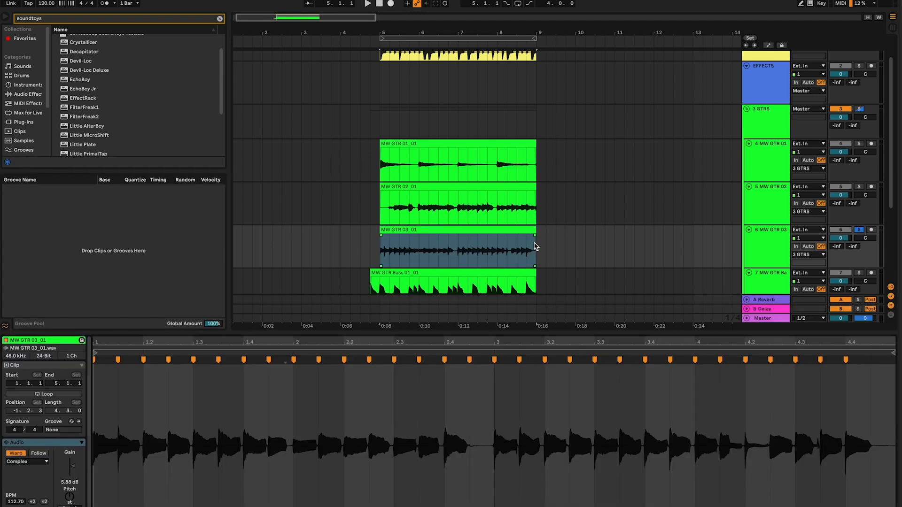
key("shift+Tab")
left_click(380, 90)
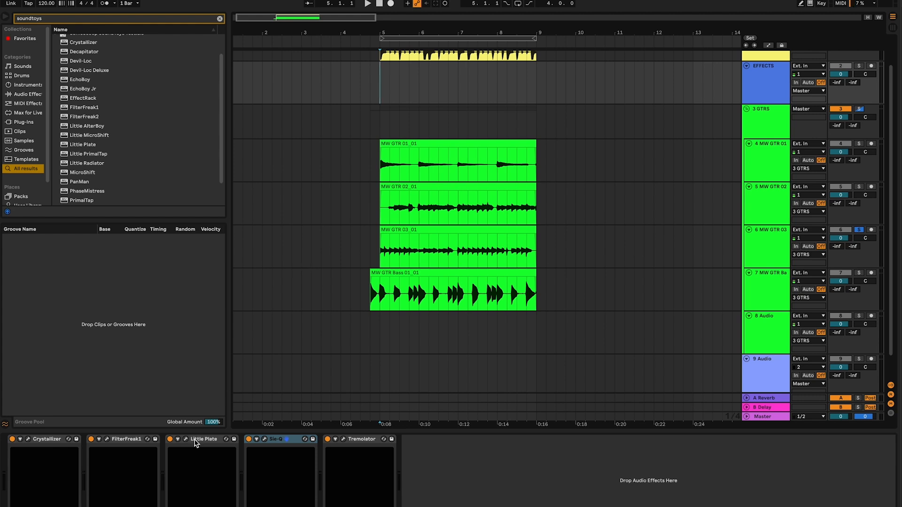
left_click(383, 249)
- Set Little Plate's decay to about 4 seconds and adjust its mix on MW GTR 03 during playback, closing its window when finished
key("space")
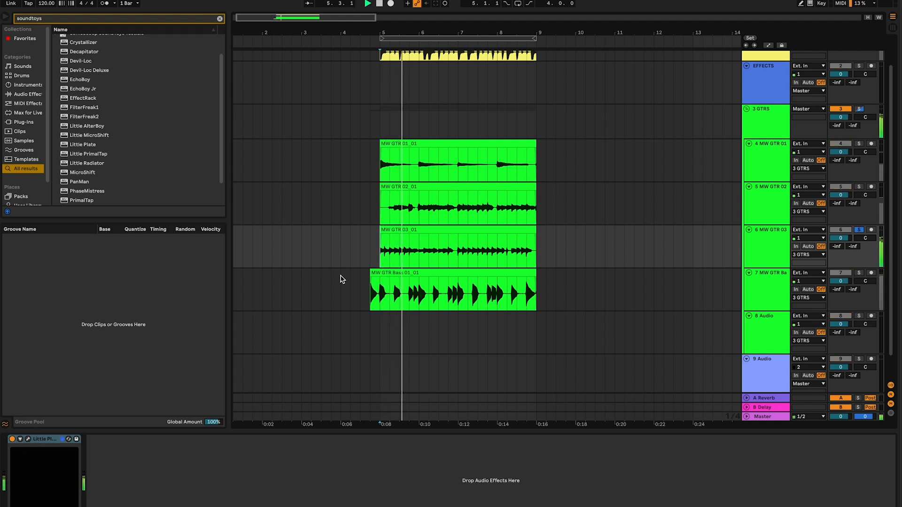
key("alt+super+p")
left_click_drag(234, 115, 239, 110)
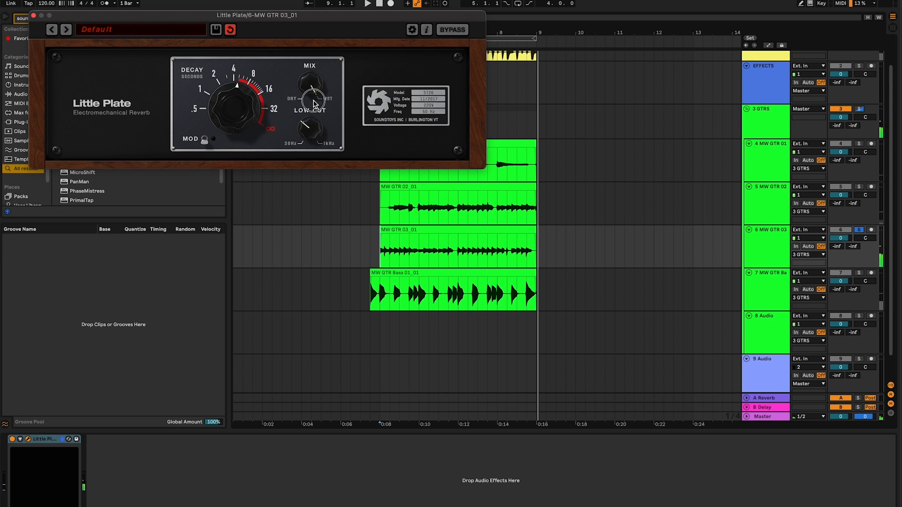
left_click(34, 16)
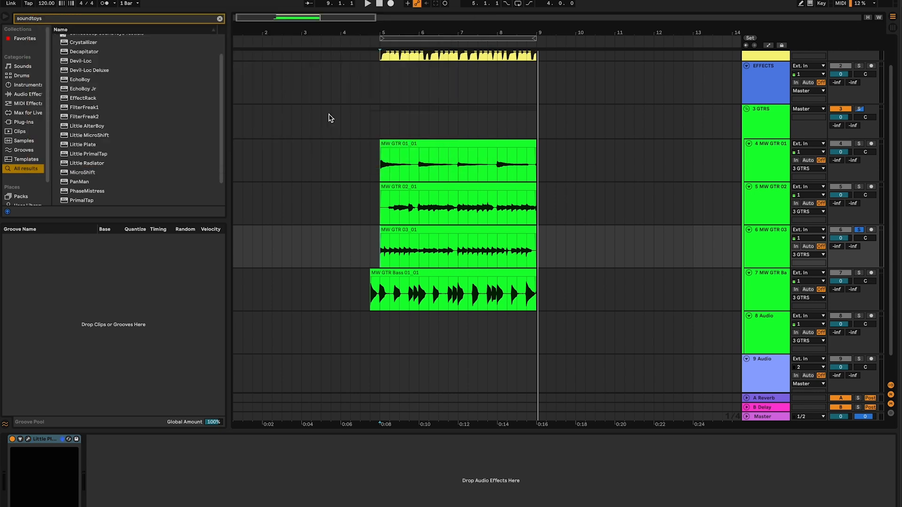
- Copy the Sie-Q from the EFFECTS track onto the MW GTR 03 track, placing it after Little Plate, and open its window
left_click(393, 77)
left_click(276, 440)
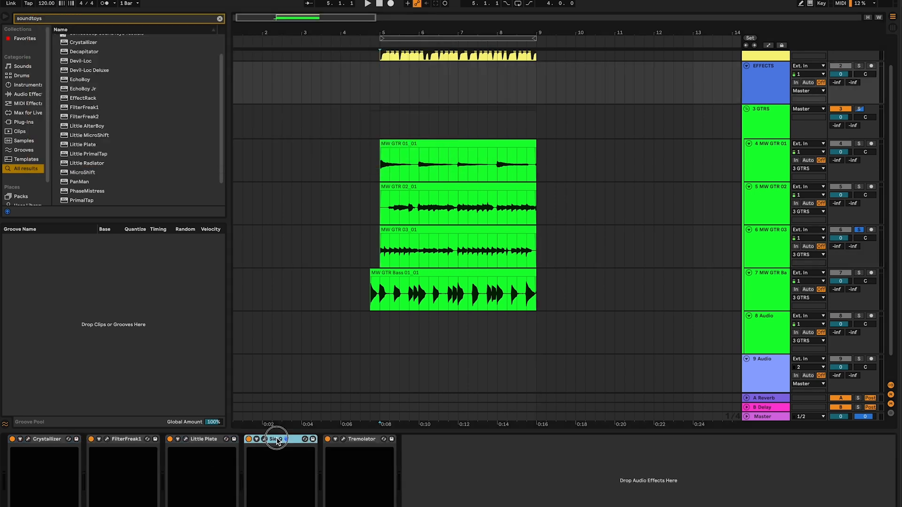
left_click(402, 243)
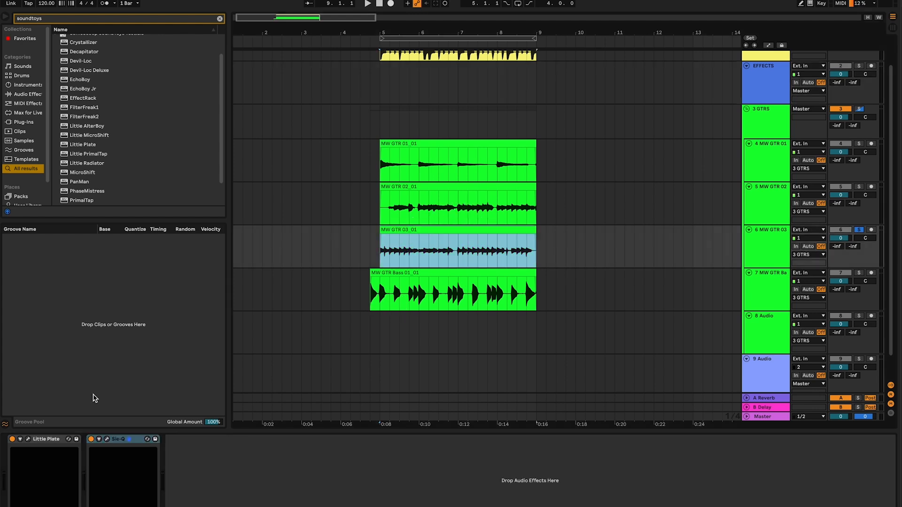
left_click(107, 439)
- Boost the High band slightly in Sie-Q on MW GTR 03 while playing the part
key("space")
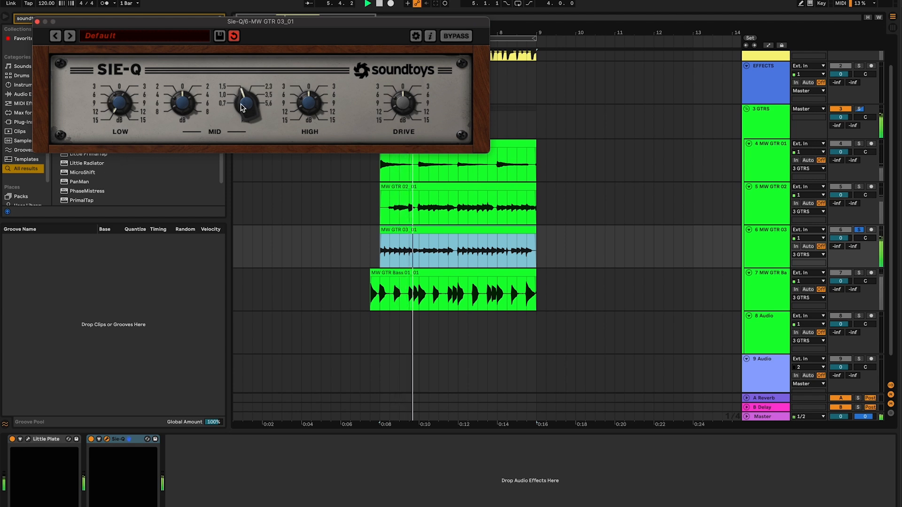
left_click_drag(308, 106, 309, 90)
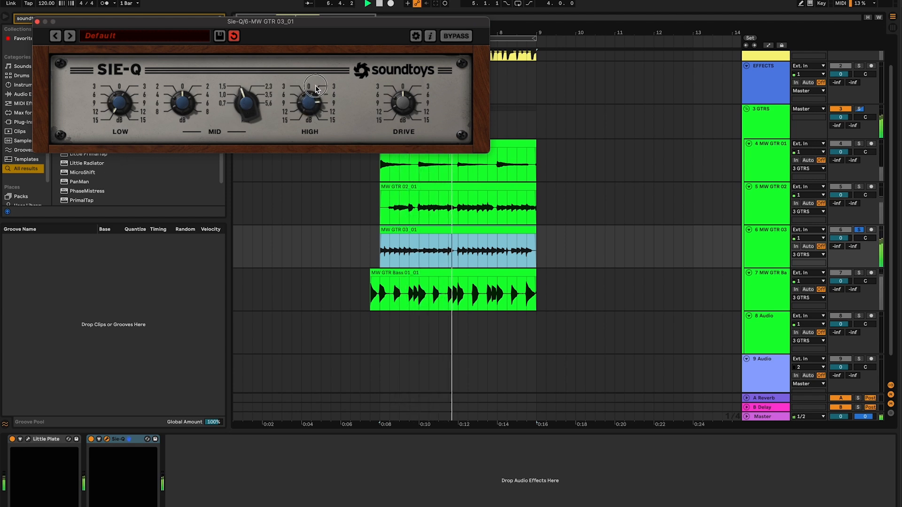
key("space")
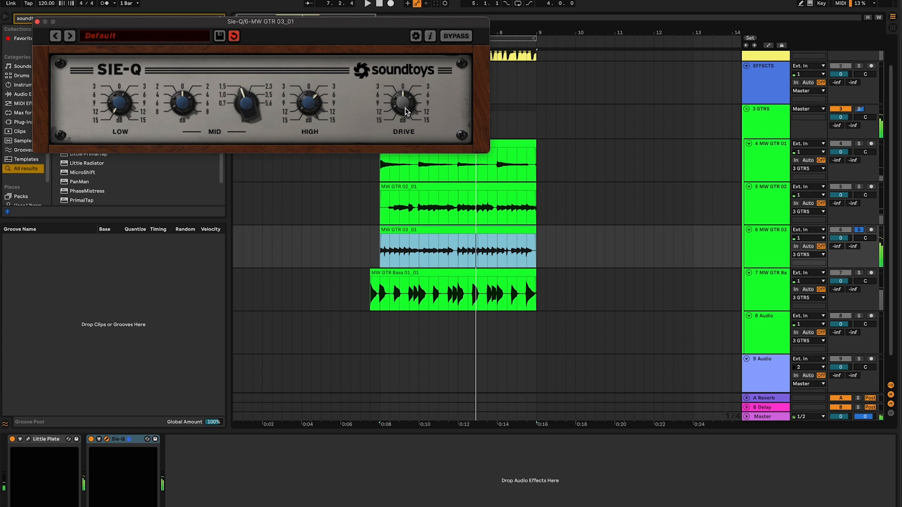
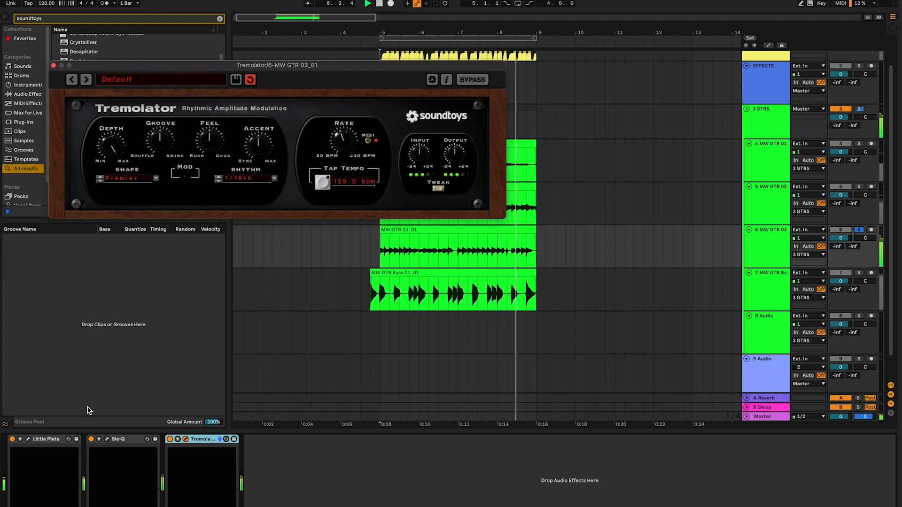
- Group Little Plate, Sie-Q and Tremolator into one rack on MW GTR 03 and compare playback with the rack off and on
left_click(49, 441, "shift")
key("super+g")
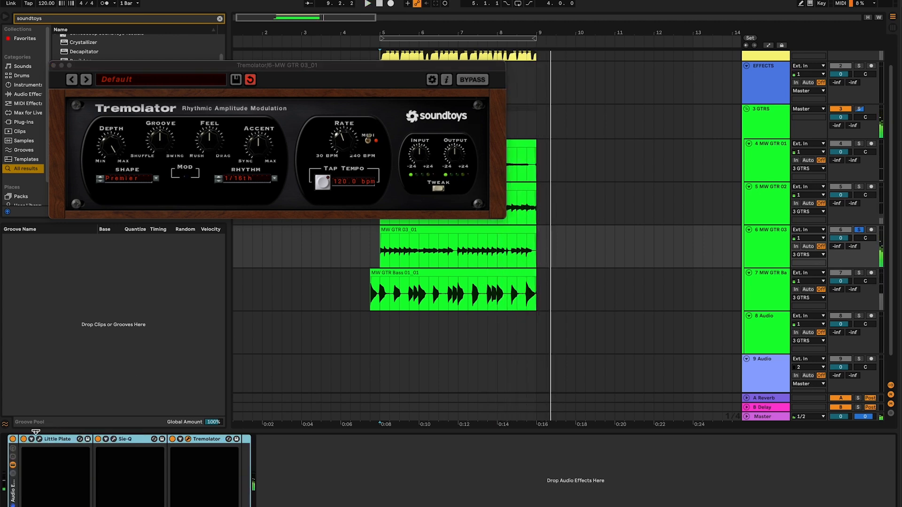
left_click(13, 439)
key("space")
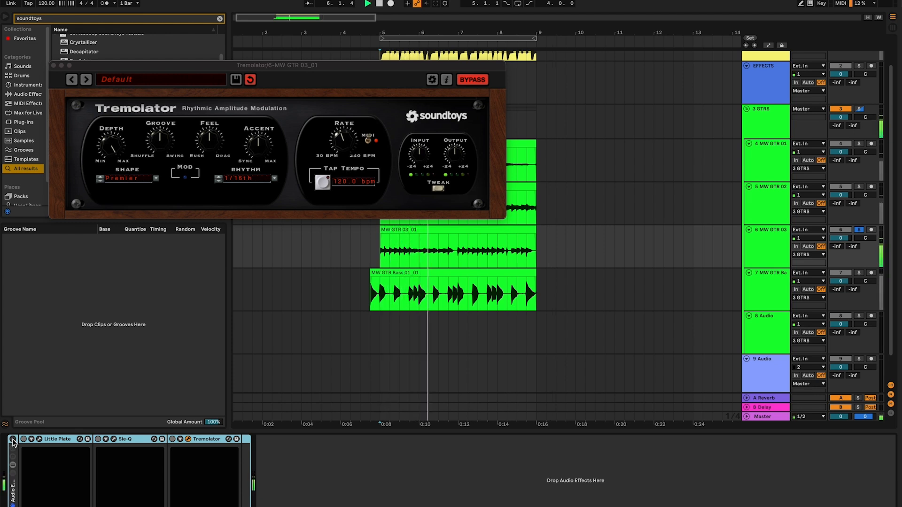
key("space")
left_click(13, 439)
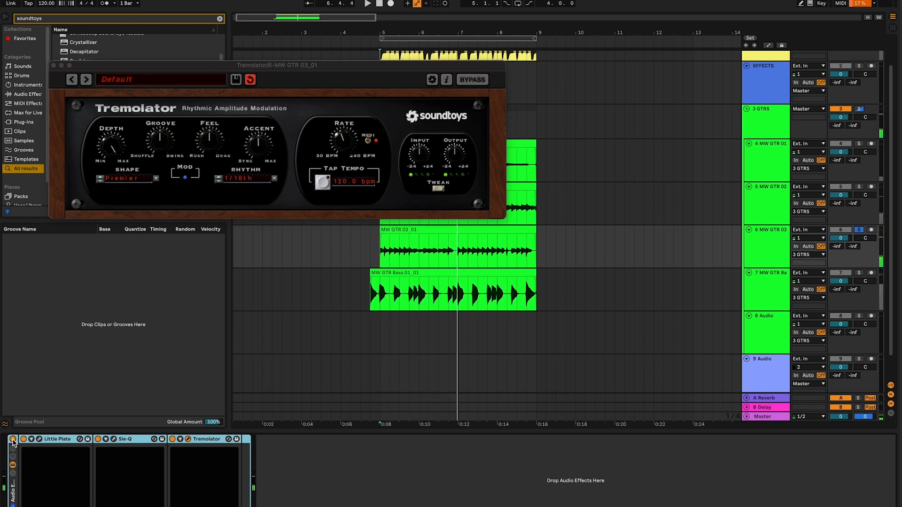
key("space")
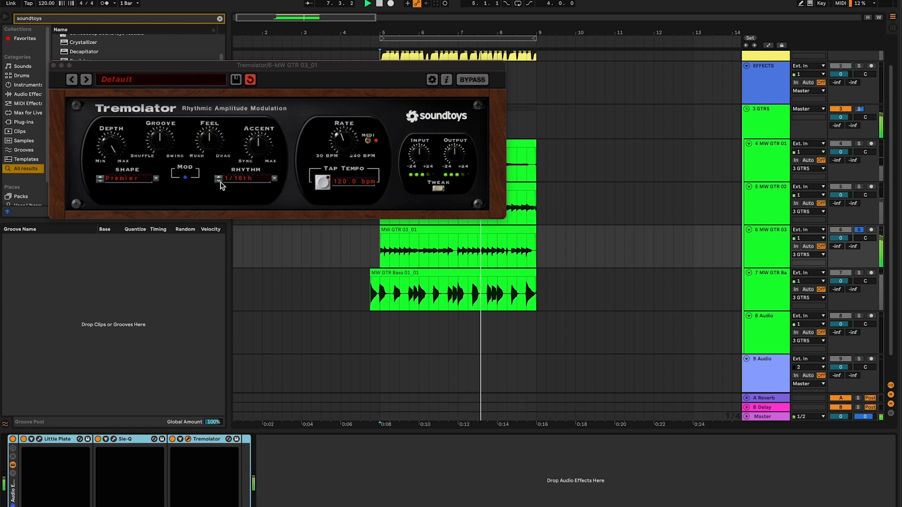
left_click(181, 439)
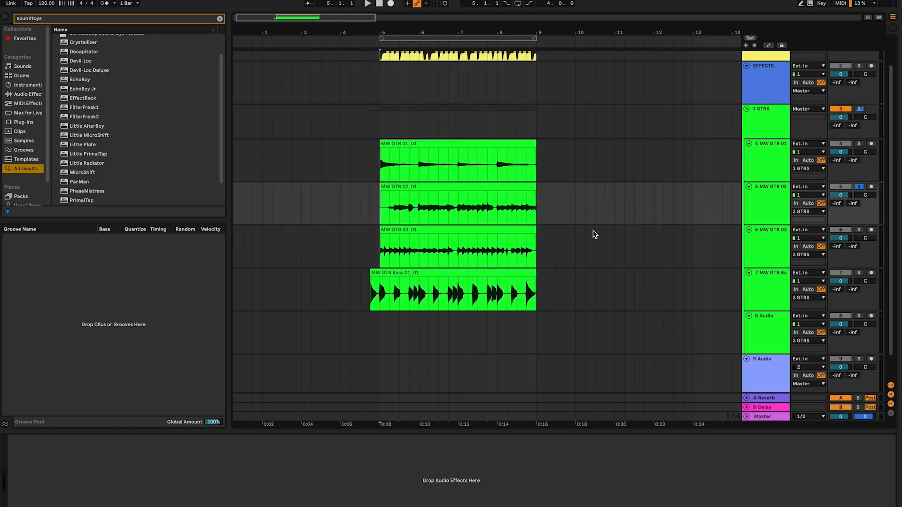
- Play the soloed MW GTR 02 part and view the device chain on the EFFECTS track
key("space")
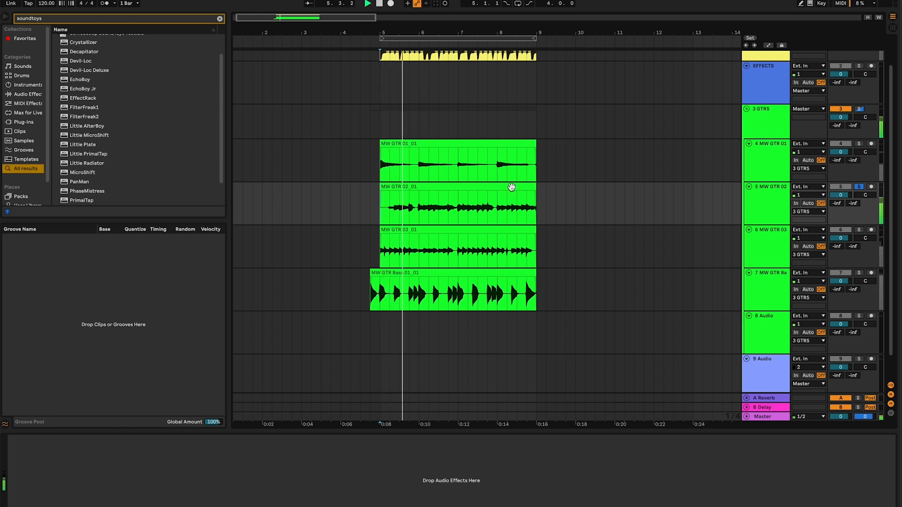
scroll(511, 187, "up", 2)
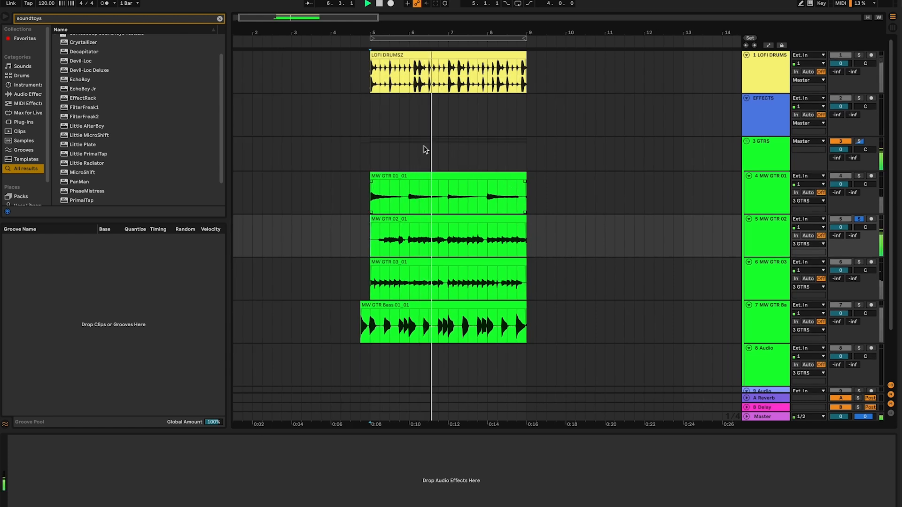
left_click(366, 125)
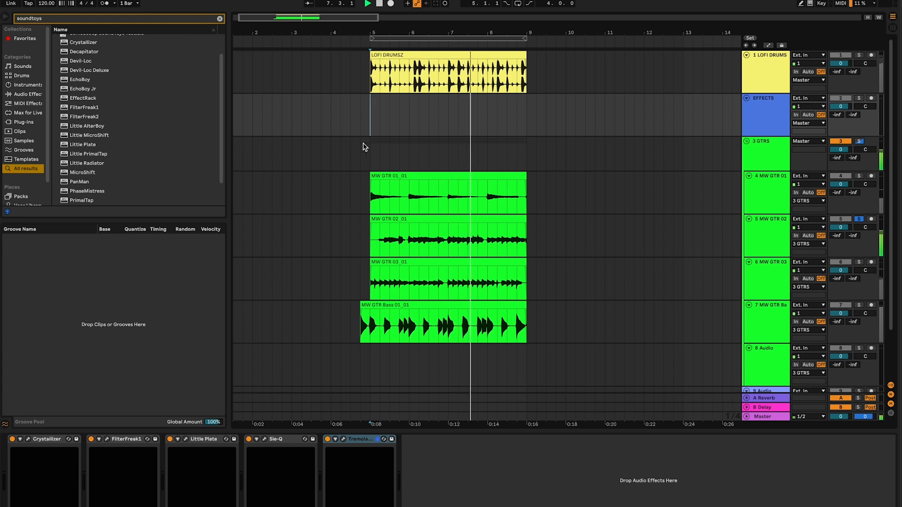
key("space")
- Loop the length of the MW GTR 02 clip, search the browser for Crystallizer and add it to that track
left_click(368, 241)
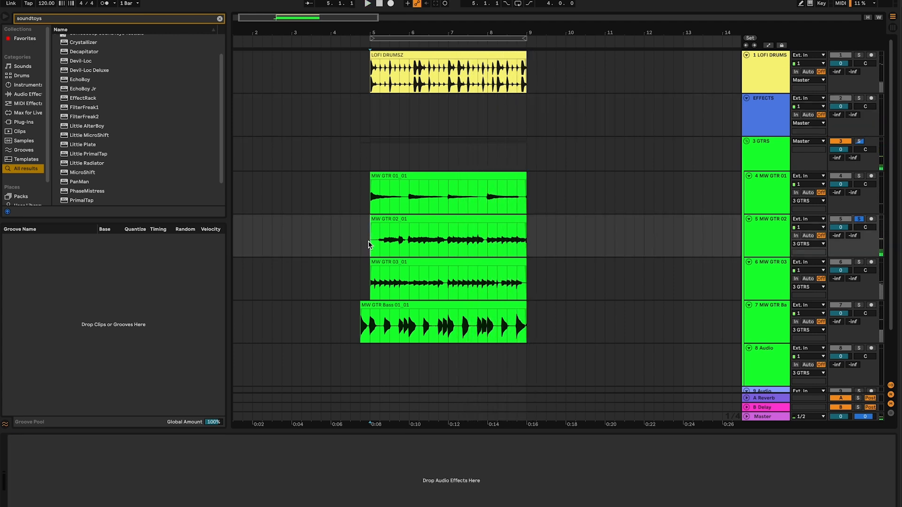
left_click_drag(368, 244, 529, 242)
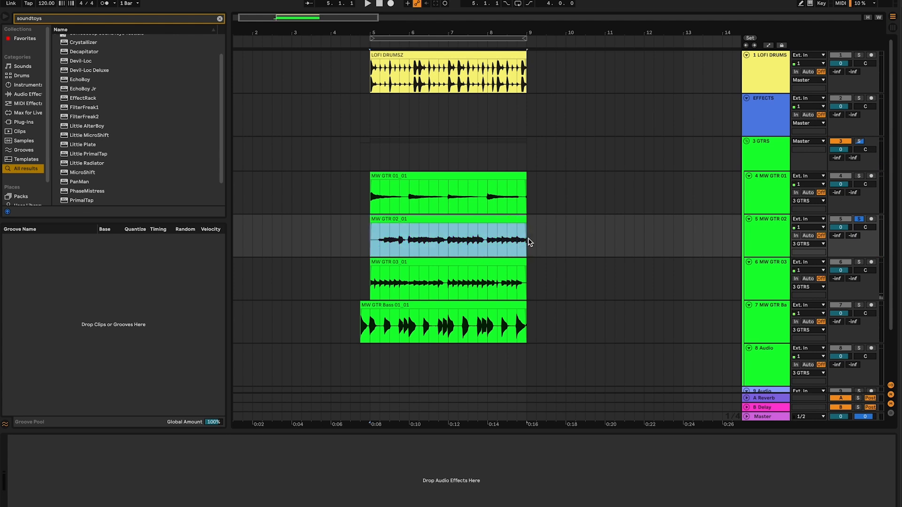
key("super+f")
type("crystaliz")
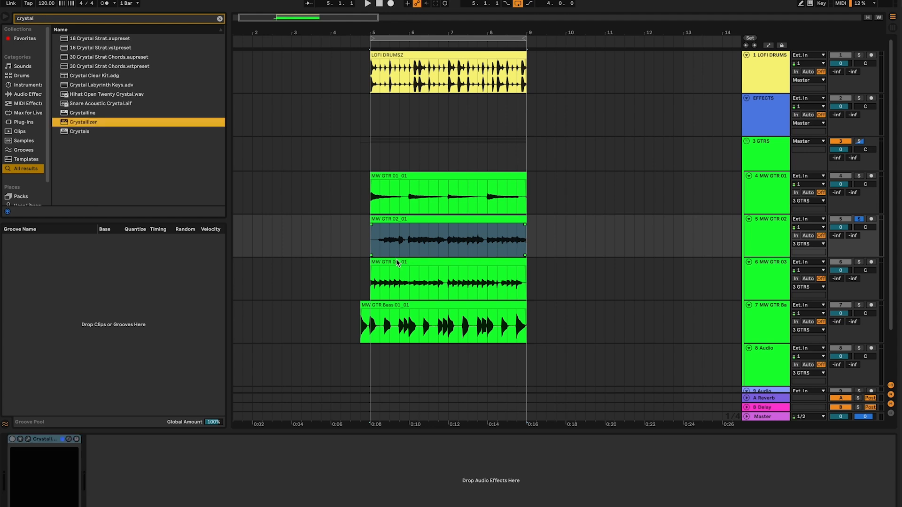
- Set Crystallizer's pitch to 1200 cents on MW GTR 02 and lower its mix slightly
key("space")
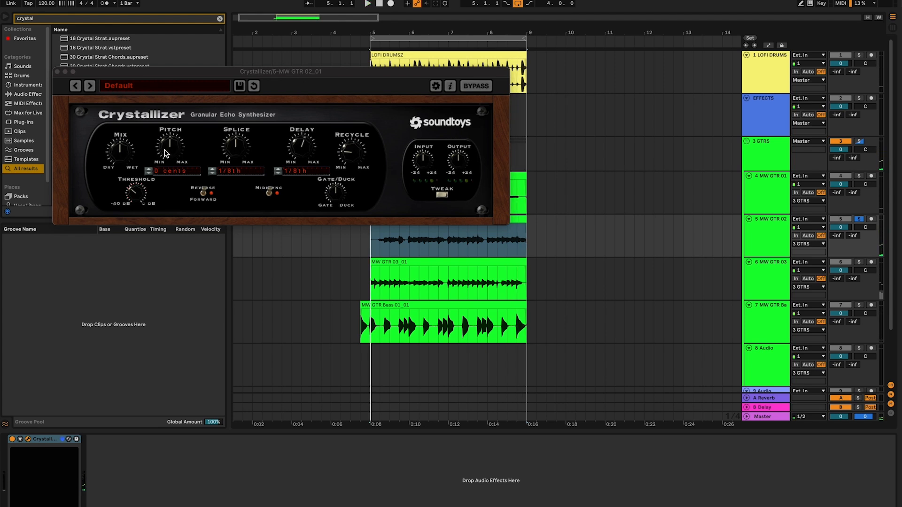
left_click_drag(169, 156, 187, 109)
left_click_drag(123, 149, 115, 171)
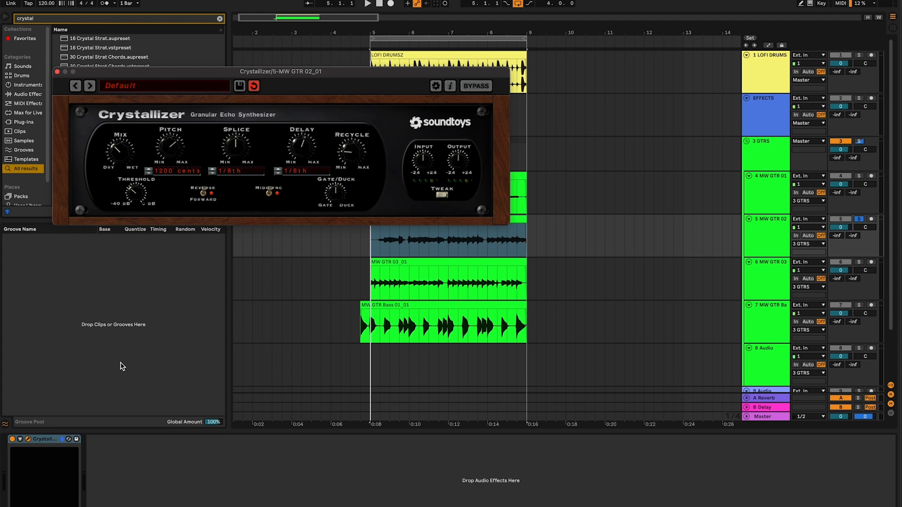
- Group Crystallizer into an Audio Effect Rack, show its chain list and name the chain Granular Guitar
left_click(44, 441)
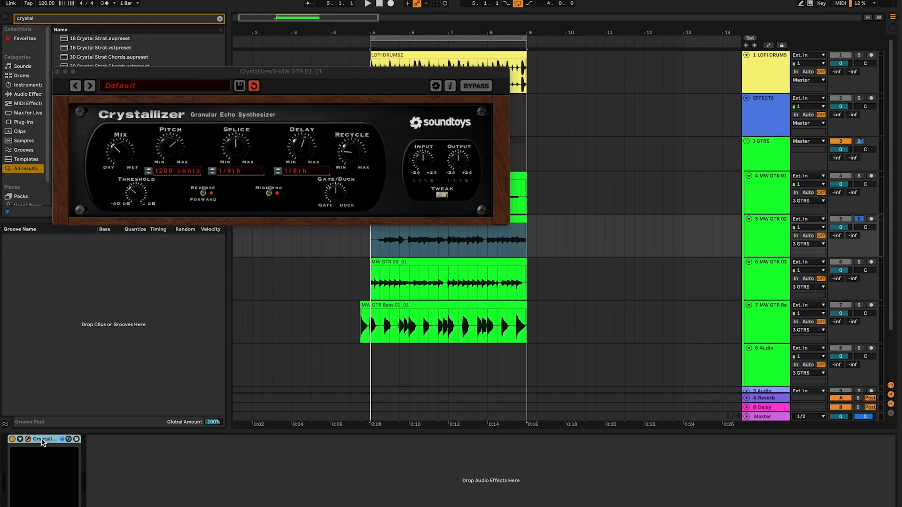
key("super+g")
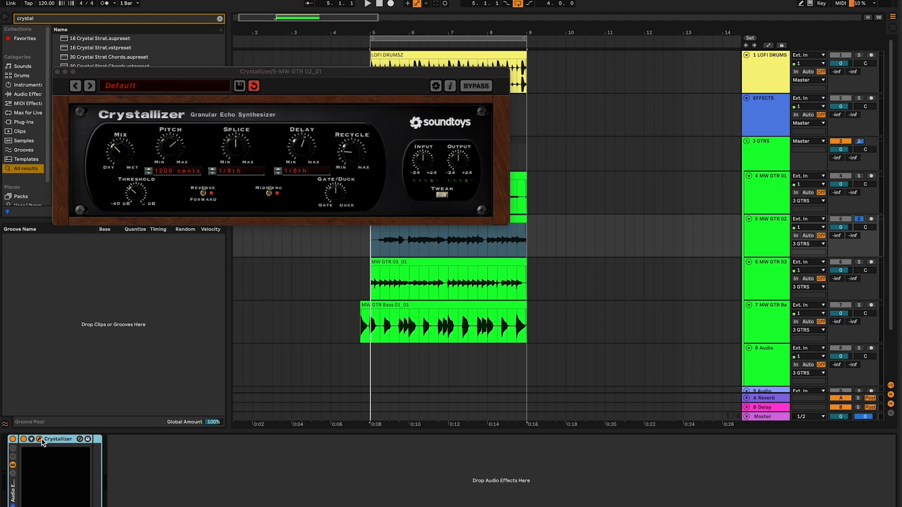
left_click(13, 473)
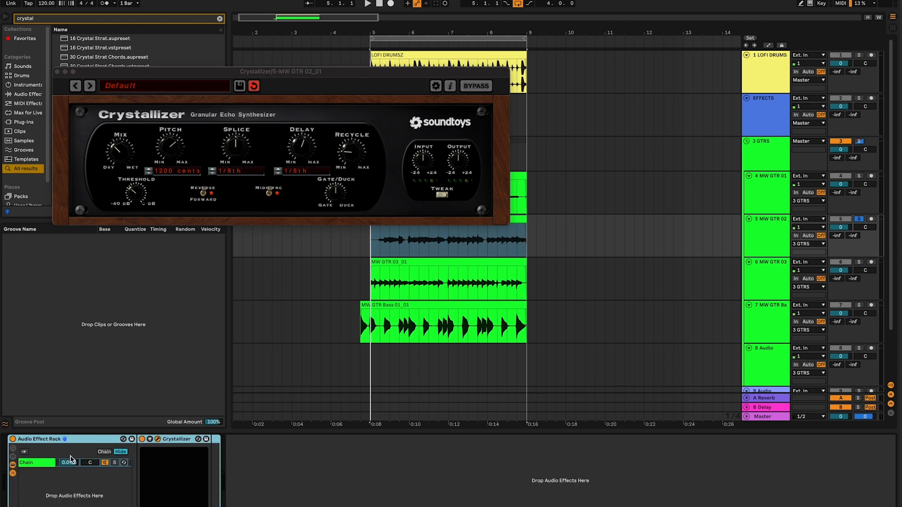
left_click(39, 465)
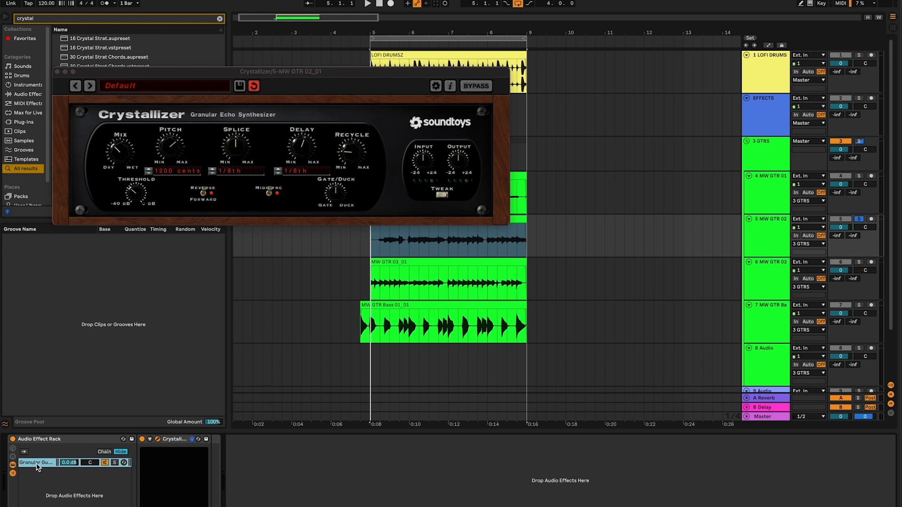
- Duplicate the Granular Guitar chain, naming the copy 8vb and the original 8ve
left_click_drag(37, 464, 33, 478)
key("super+r")
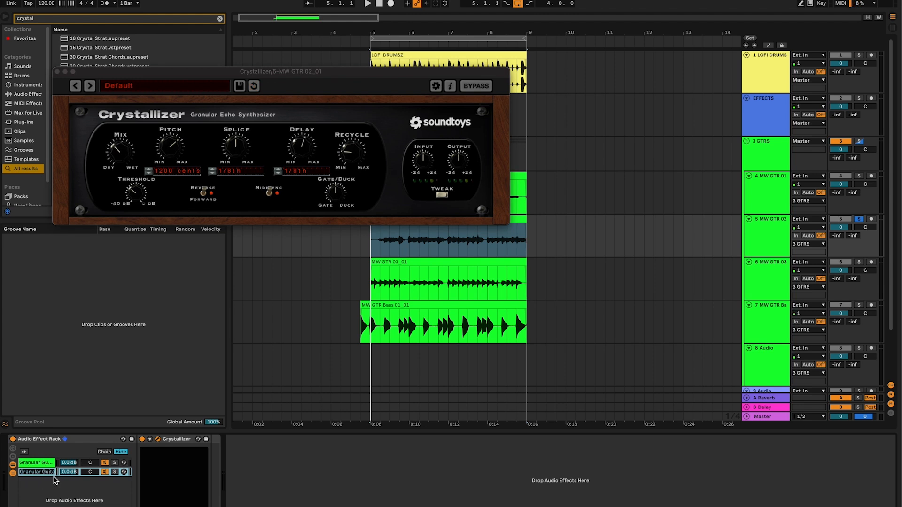
type("8vb")
left_click(47, 466)
key("super+r")
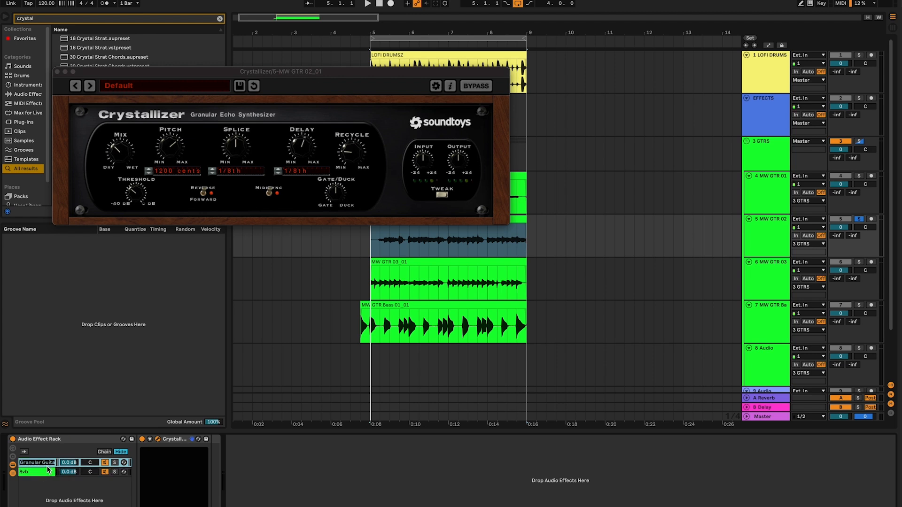
type("8ve")
- Open the 8vb chain's Crystallizer below the first one, set its pitch to -1200 cents and adjust its mix
left_click(46, 469)
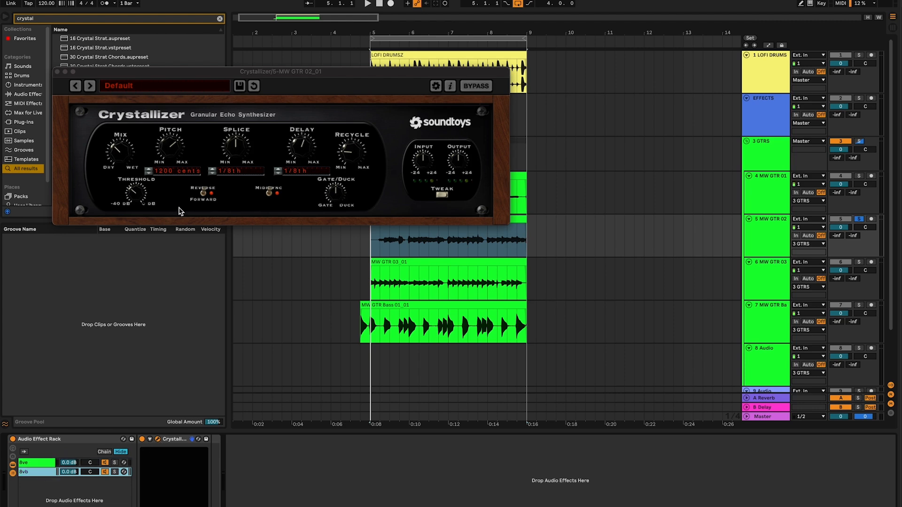
left_click_drag(233, 76, 233, 190)
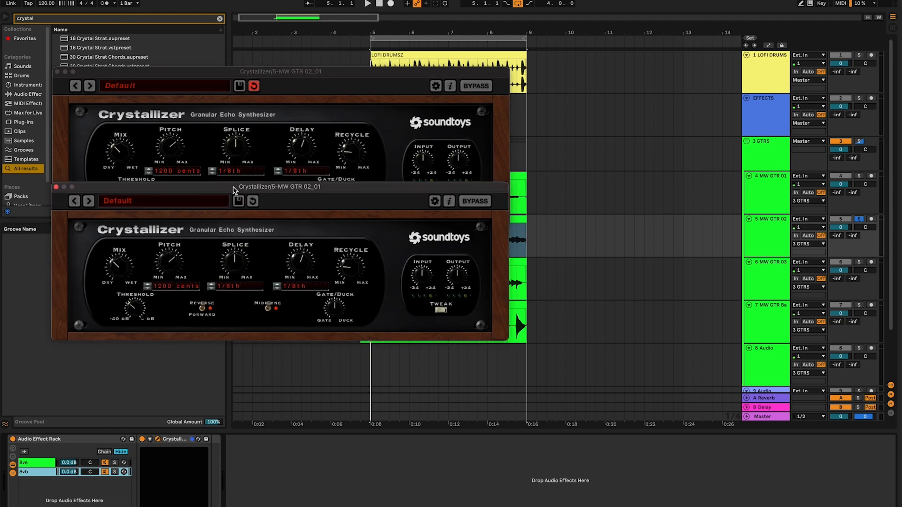
left_click(158, 441)
left_click(158, 440)
left_click_drag(176, 287, 170, 387)
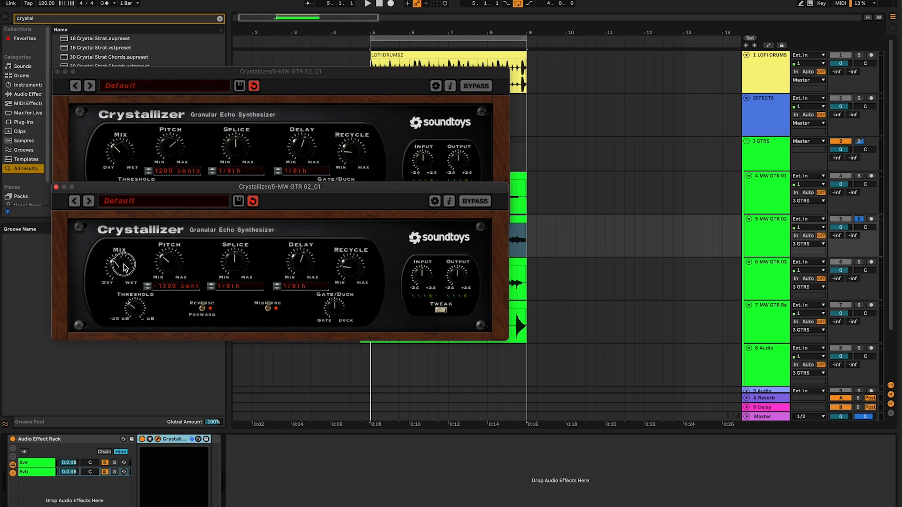
left_click_drag(122, 266, 123, 267)
- Raise the mix of the 8ve Crystallizer and set its splice and delay to 1/16th
left_click(137, 156)
left_click_drag(123, 160, 135, 121)
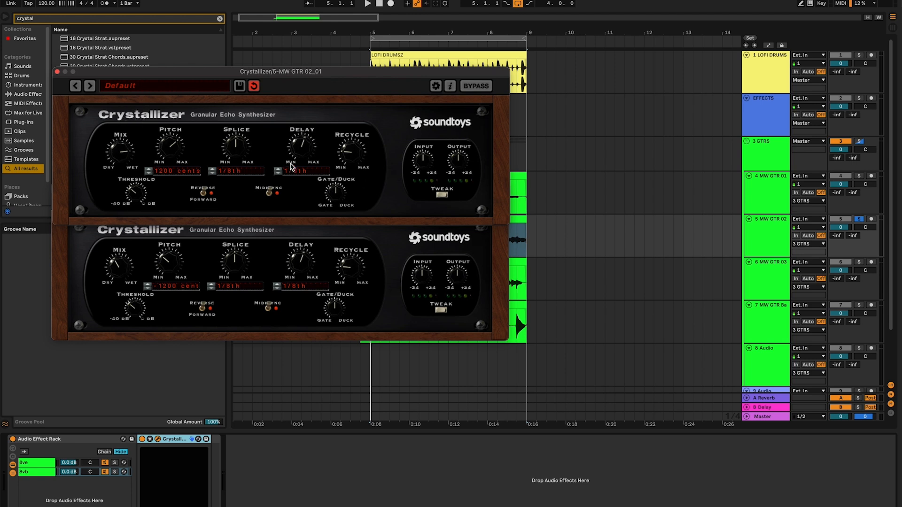
left_click(212, 172)
left_click(278, 175)
- Play MW GTR 02 through both Crystallizer chains and close the two plug-in windows
key("space")
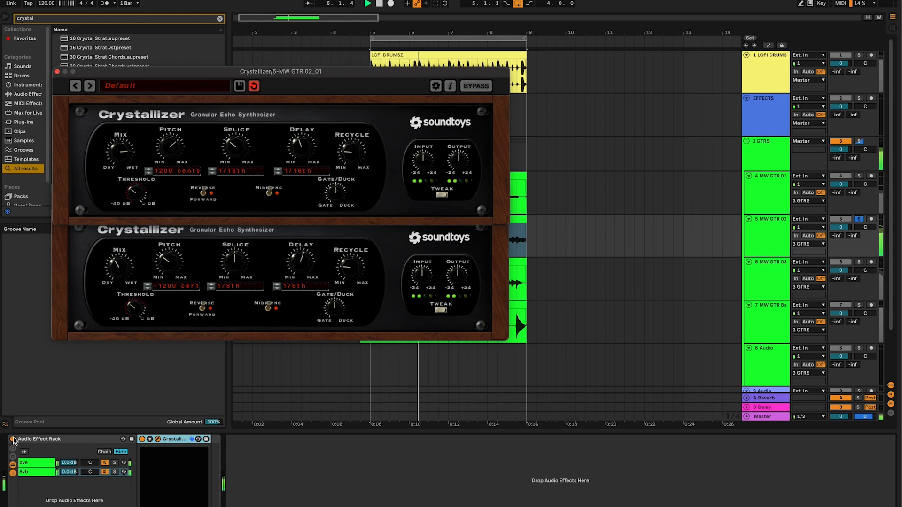
left_click_drag(75, 74, 77, 186)
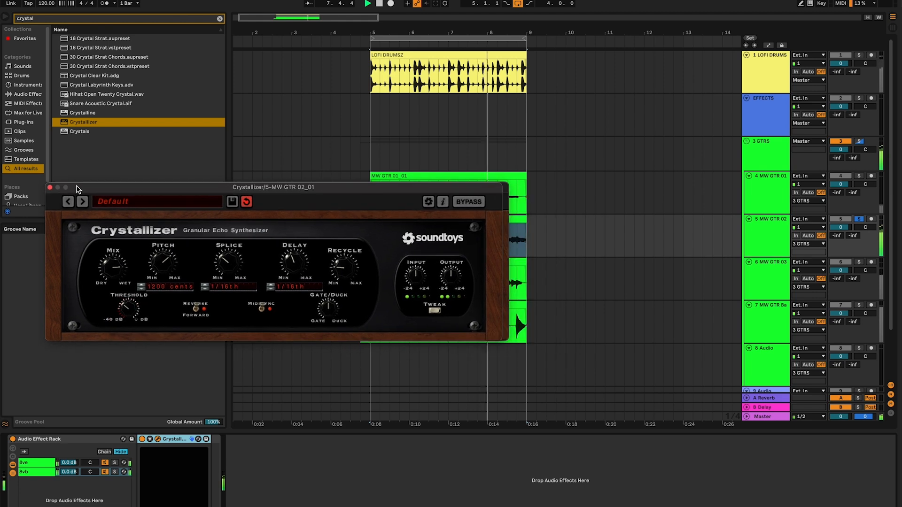
left_click(50, 187)
left_click(56, 187)
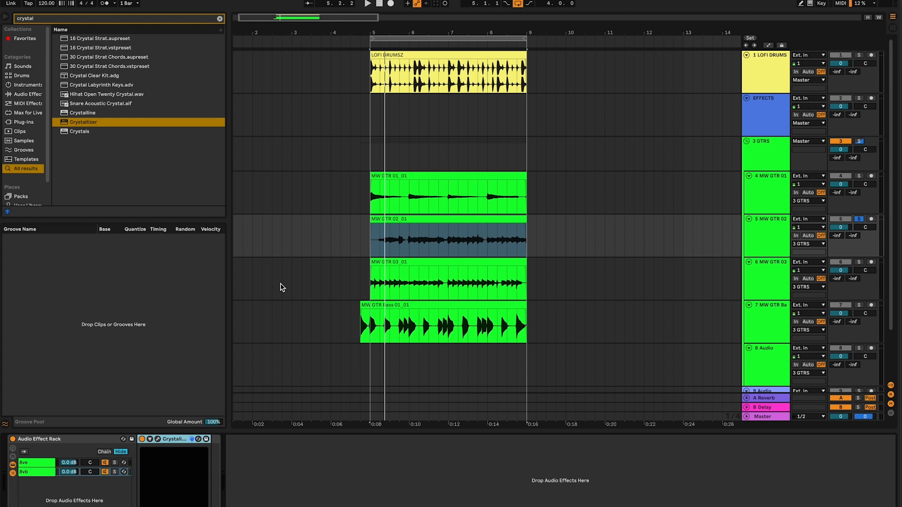
- Copy Little Plate from the EFFECTS track to the end of the MW GTR 02 chain and open its window during playback
key("ctrl+f")
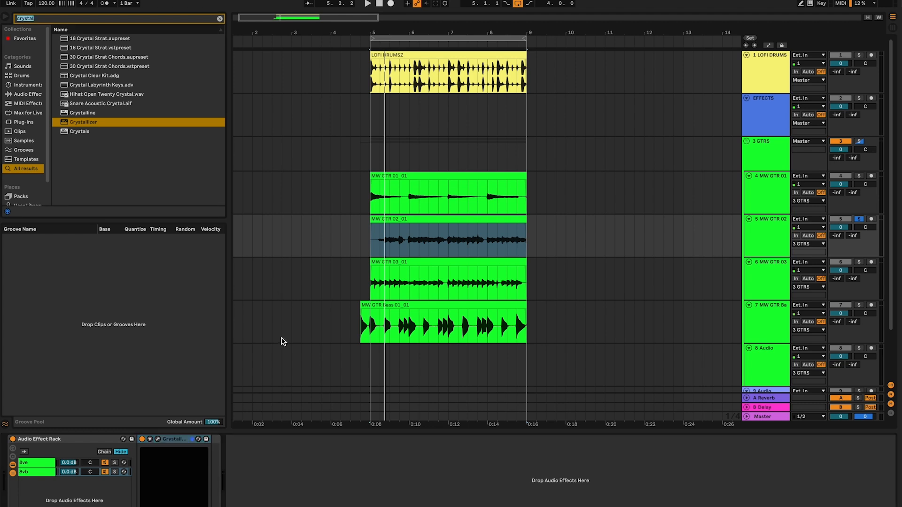
left_click(365, 121)
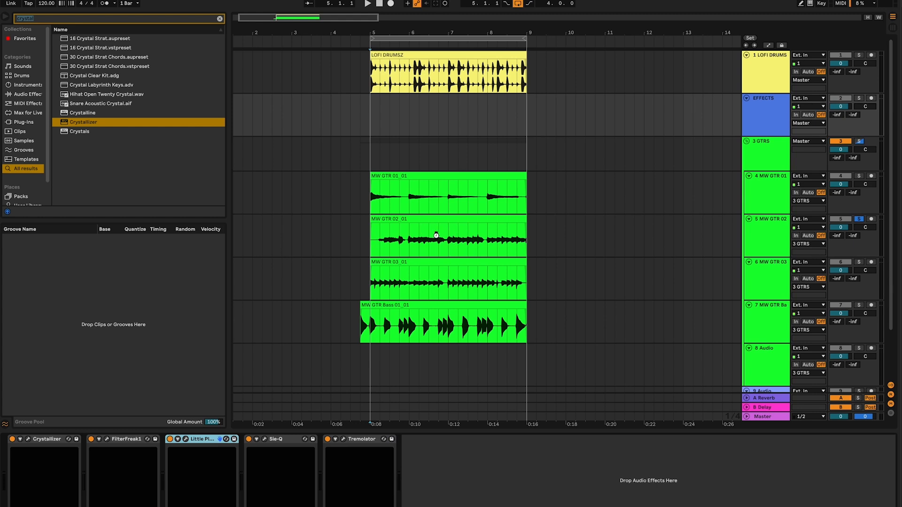
left_click(402, 238)
left_click(365, 237)
key("space")
left_click(246, 442)
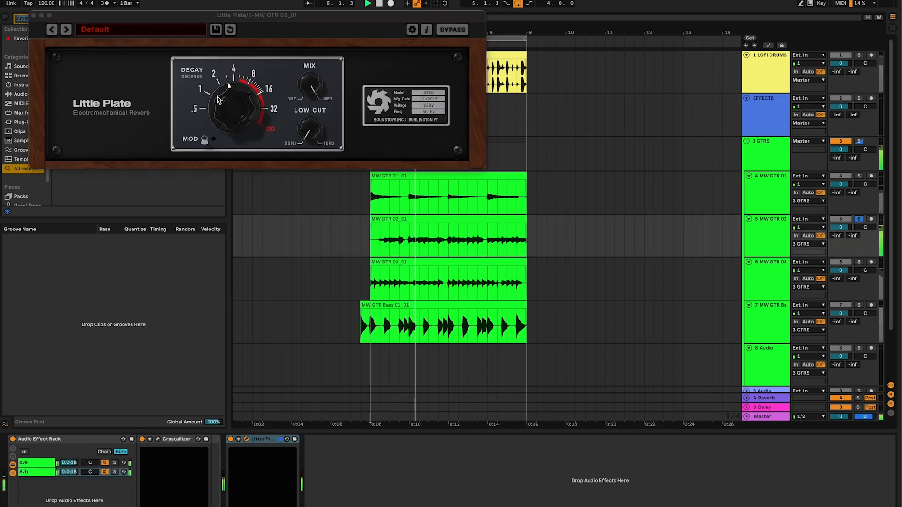
- Adjust Little Plate's decay and raise its low cut on MW GTR 02 during playback, closing its window when finished
left_click(223, 109)
left_click_drag(222, 111, 224, 102)
left_click_drag(306, 128, 306, 106)
key("super+w")
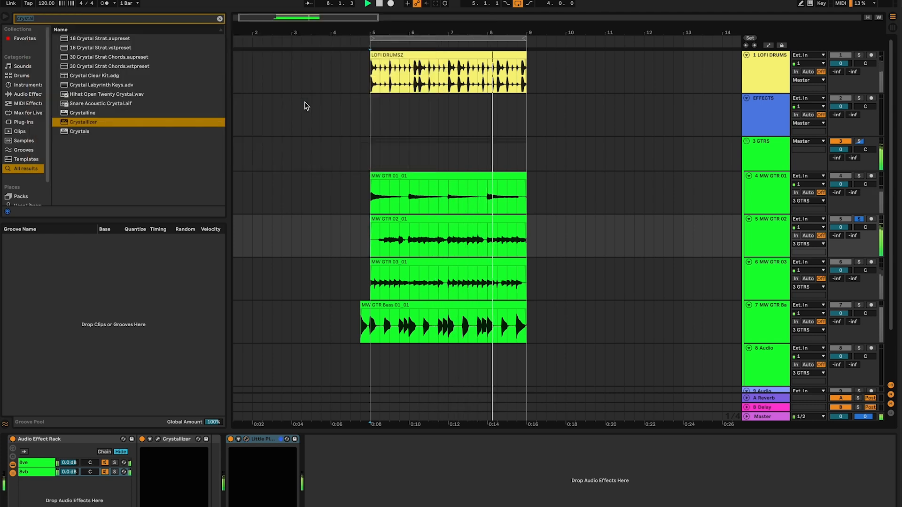
key("space")
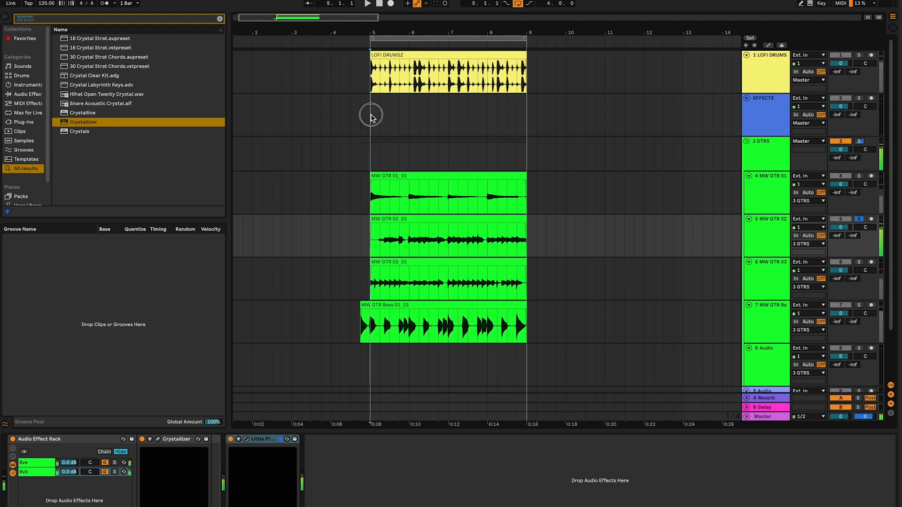
- Place the playback start at bar 5 on MW GTR 02 and set the project tempo to 80 BPM
left_click(371, 113)
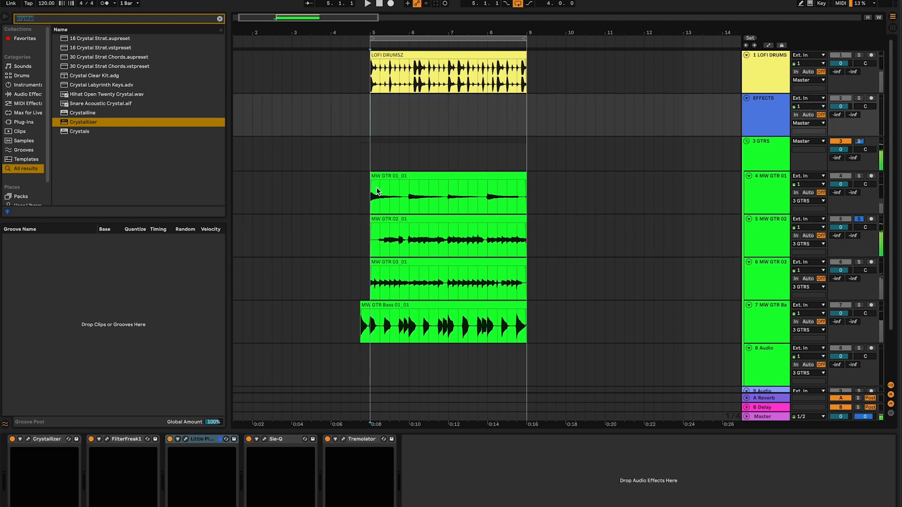
left_click(370, 240)
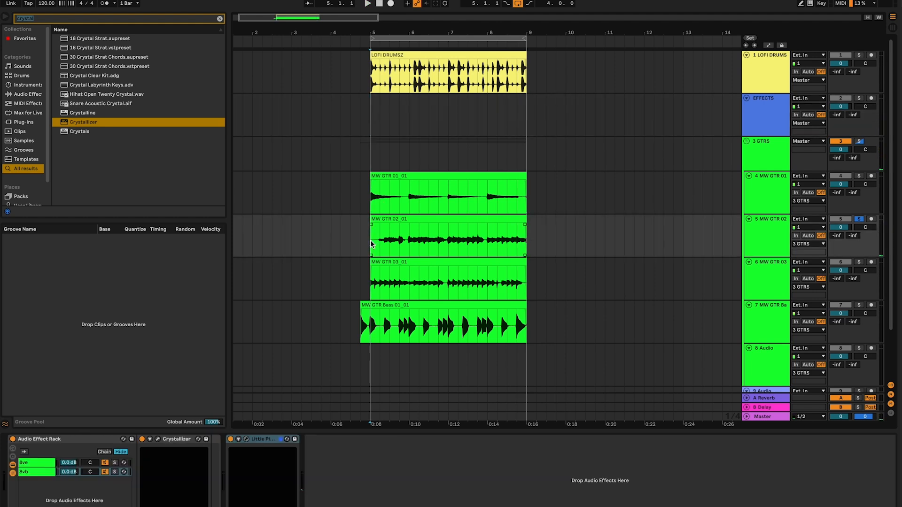
left_click(48, 6)
type("80")
key("Return")
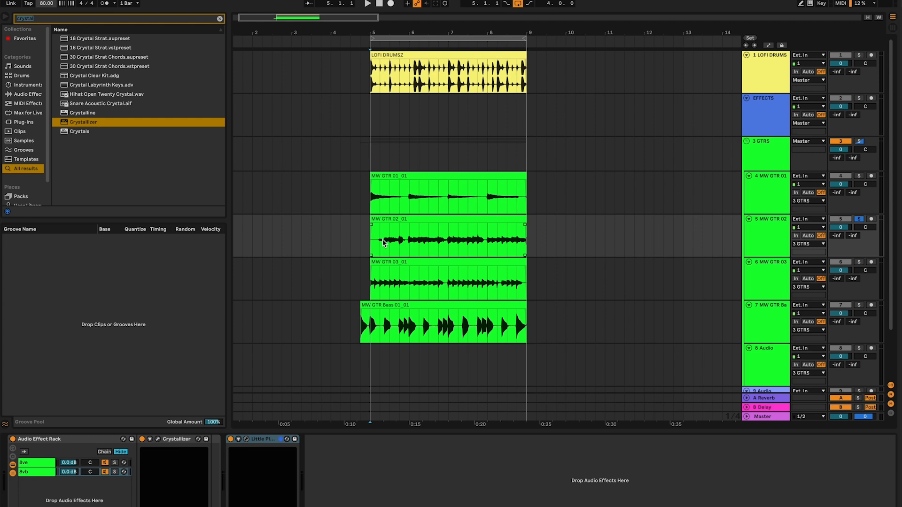
- Play MW GTR 02 at the slower tempo and undo the tempo change once playback is stopped
key("space")
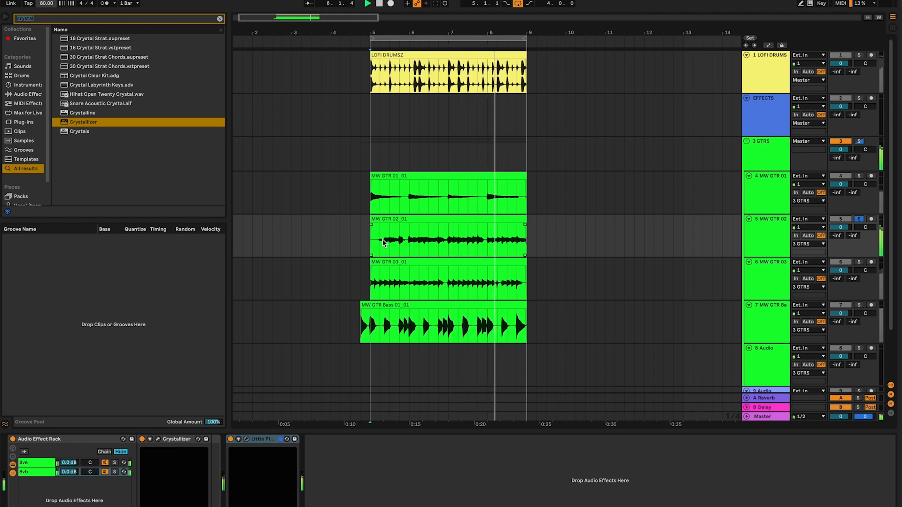
key("space")
key("super+z")
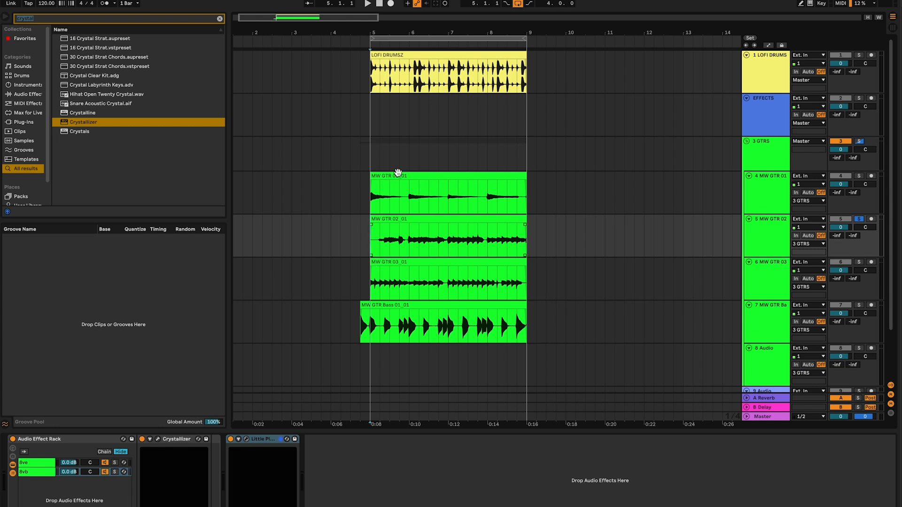
- Copy FilterFreak from the EFFECTS track to the end of the MW GTR 02 chain and open its window
left_click(371, 115)
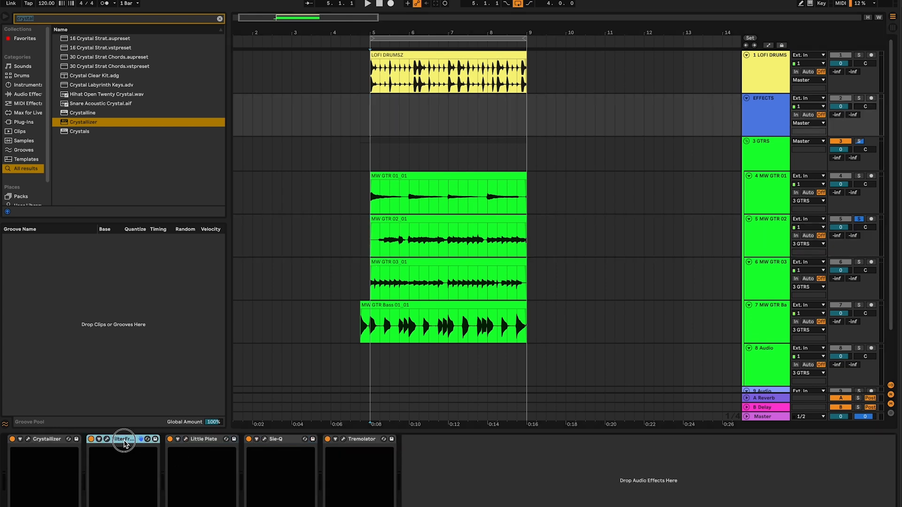
left_click(409, 238)
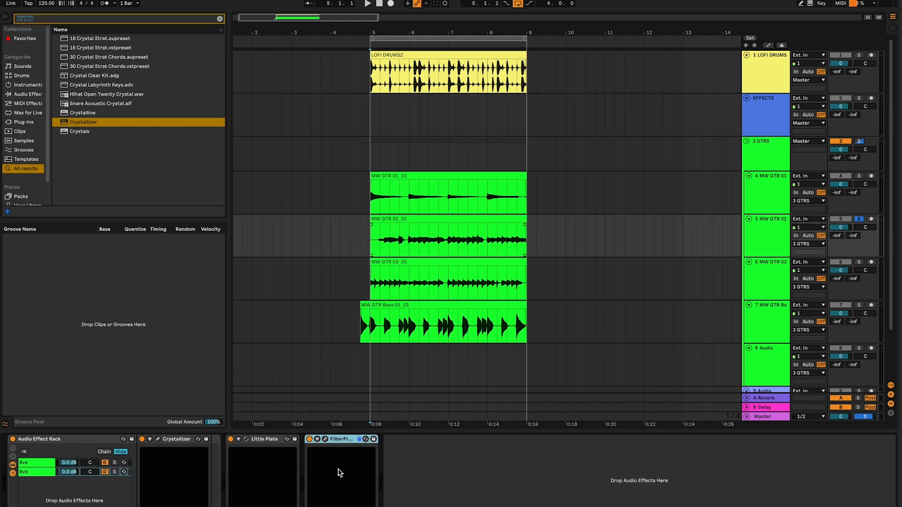
key("alt+super+p")
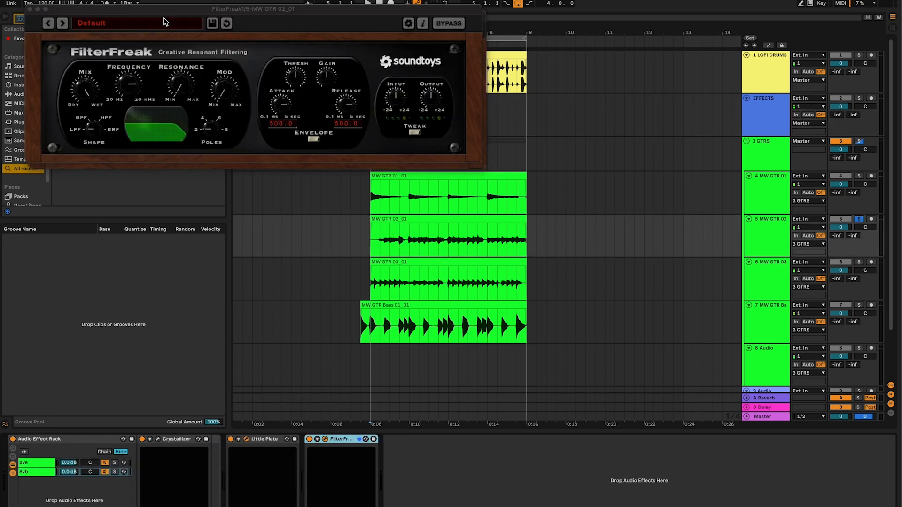
left_click_drag(177, 15, 271, 37)
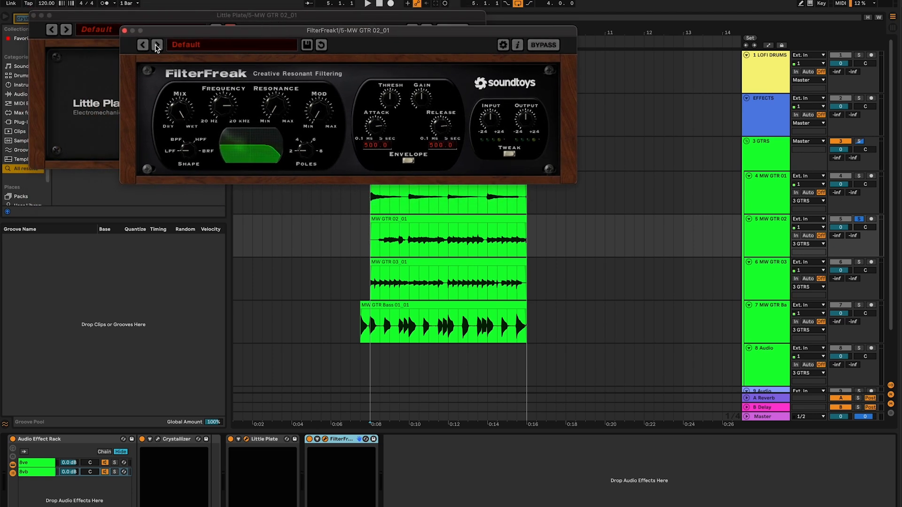
- Audition FilterFreak's Clean Resonant DownSweep and Dirty Resonant DownSweep presets during playback and return to the Default preset
key("space")
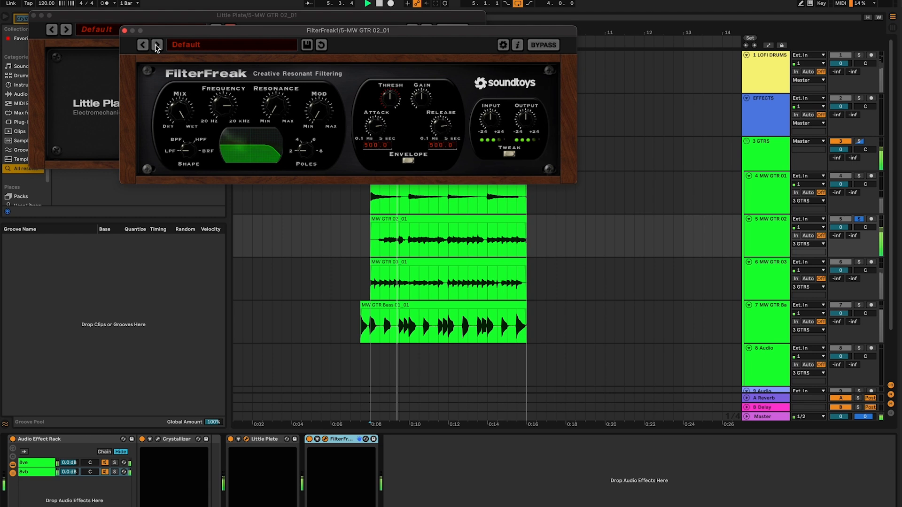
left_click(157, 45)
left_click(157, 46)
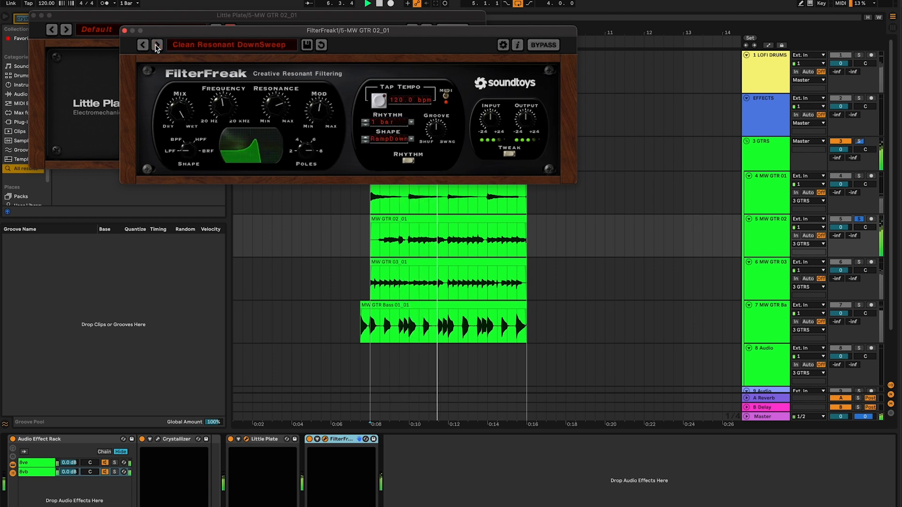
left_click(156, 45)
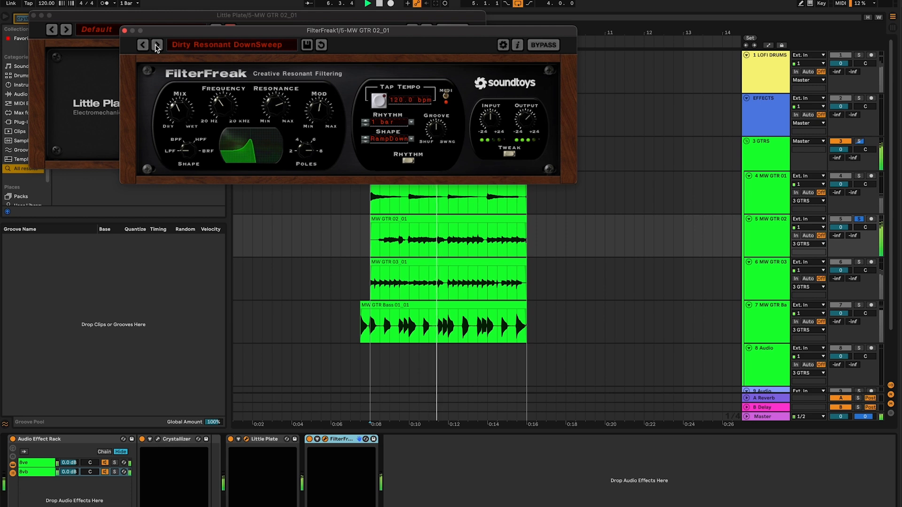
left_click(203, 52)
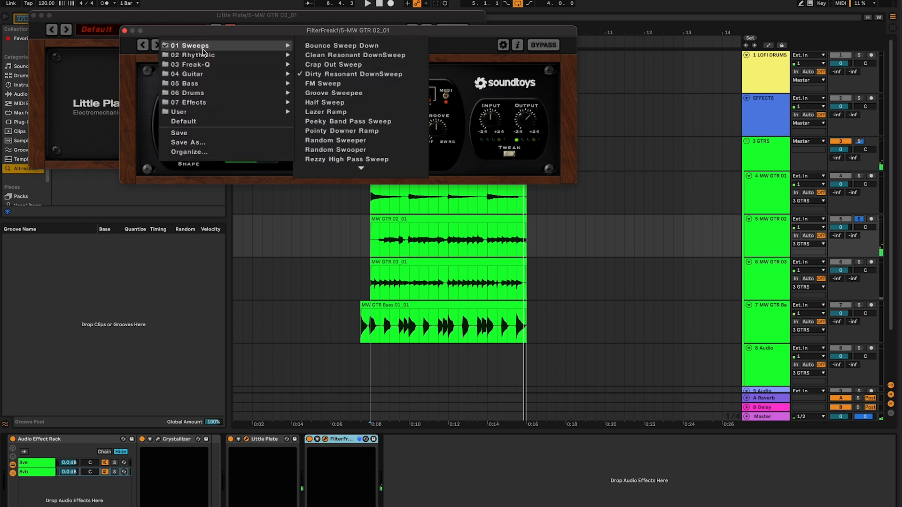
left_click(212, 124)
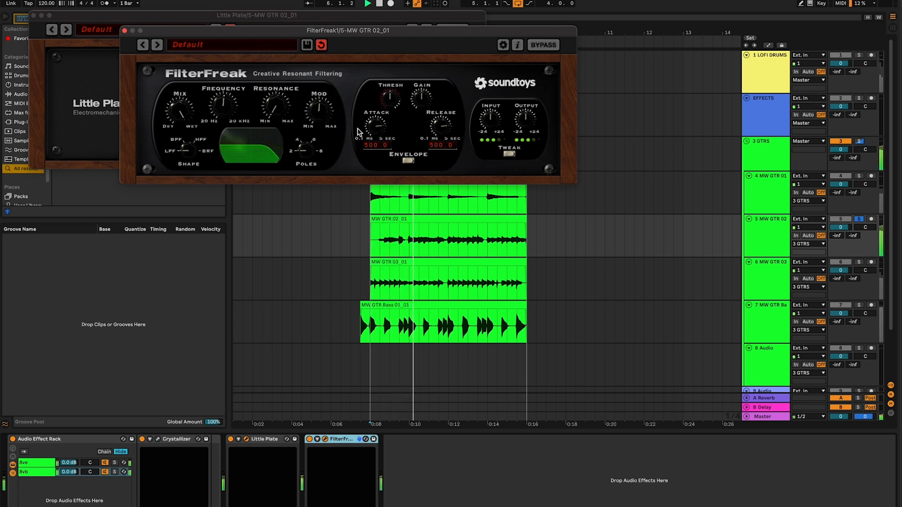
- Switch FilterFreak to Rhythm modulation with its detailed controls showing and set the shape to RampDown
left_click(408, 165)
left_click(424, 133)
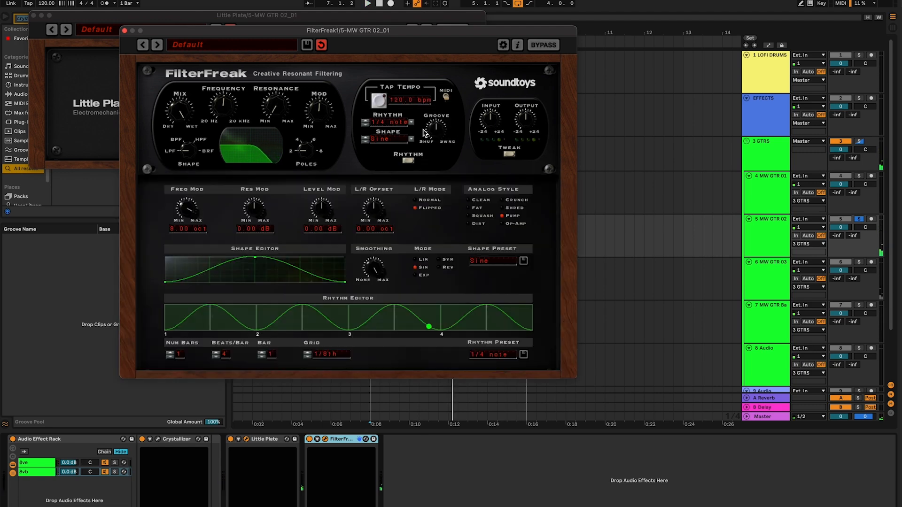
left_click(383, 139)
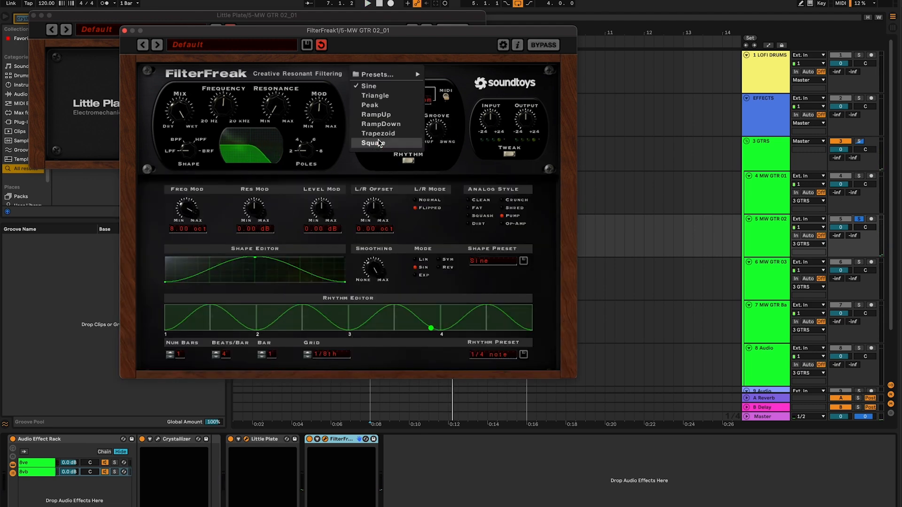
left_click(394, 127)
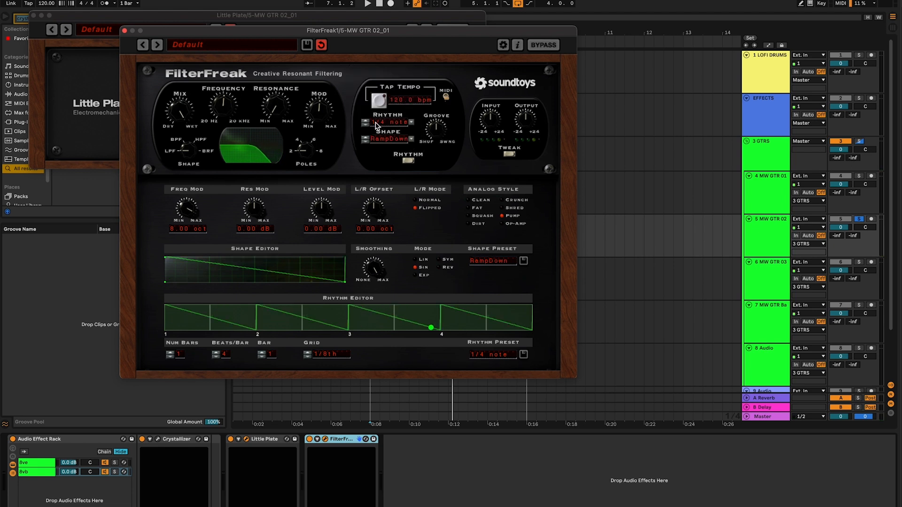
- Try different smoothing amounts and the Exp, Lin, Sym and Rev modes on FilterFreak's ramp shape during playback
key("space")
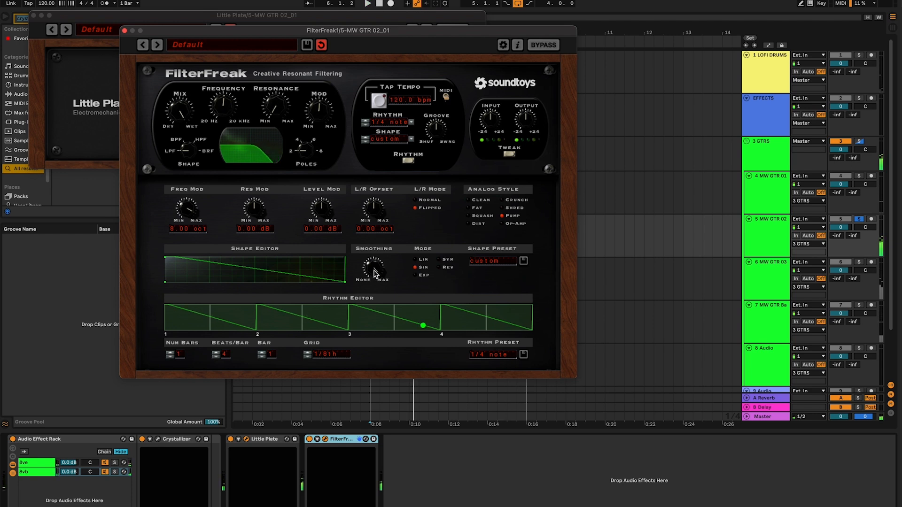
left_click_drag(374, 274, 370, 291)
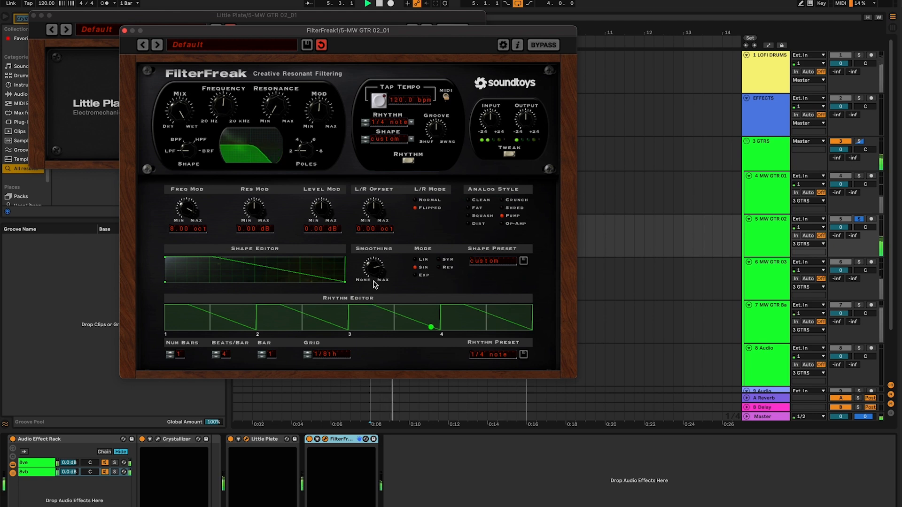
left_click(416, 275)
left_click(422, 259)
left_click(441, 263)
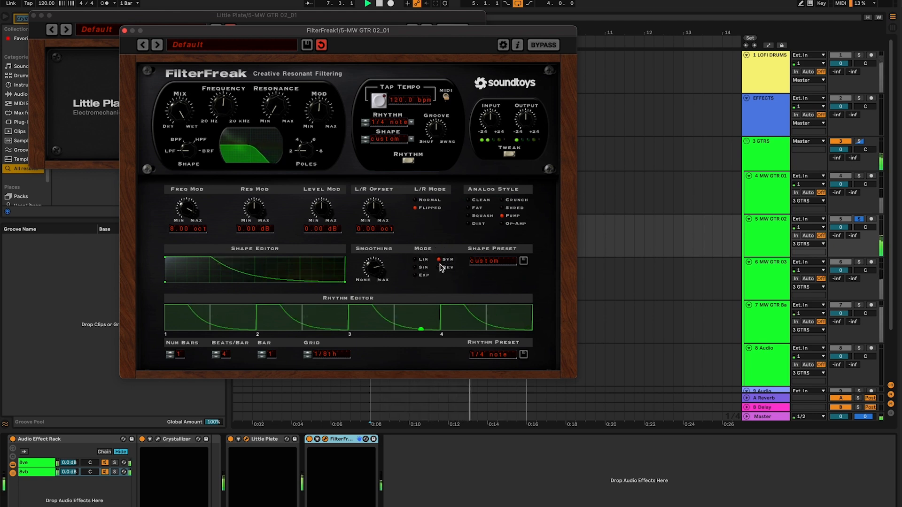
left_click(440, 269)
left_click_drag(375, 266, 391, 258)
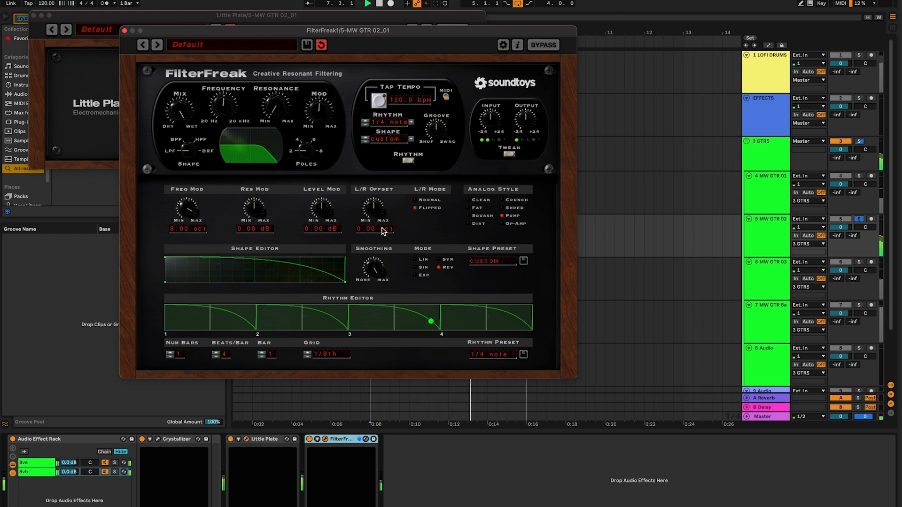
left_click_drag(372, 270, 389, 259)
- Compare the Lin mode, set FilterFreak's shape mode to Sin and readjust the smoothing
left_click(414, 259)
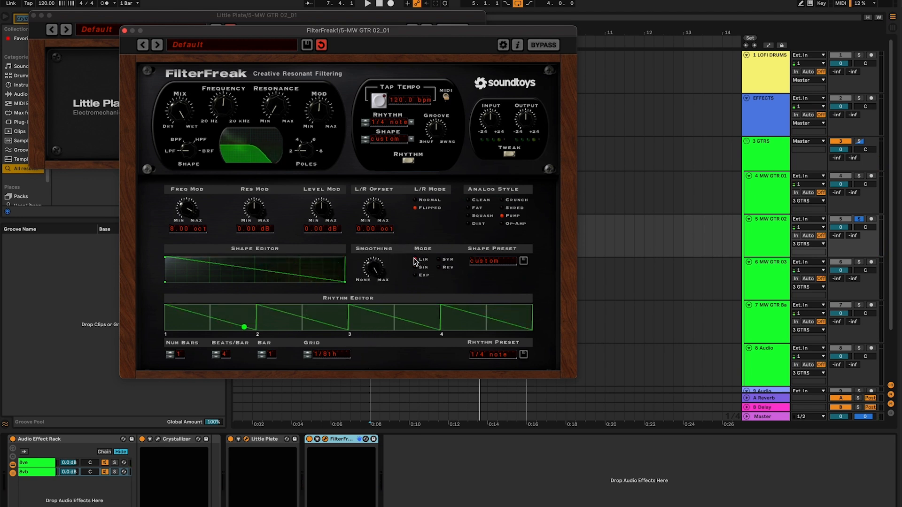
left_click(415, 267)
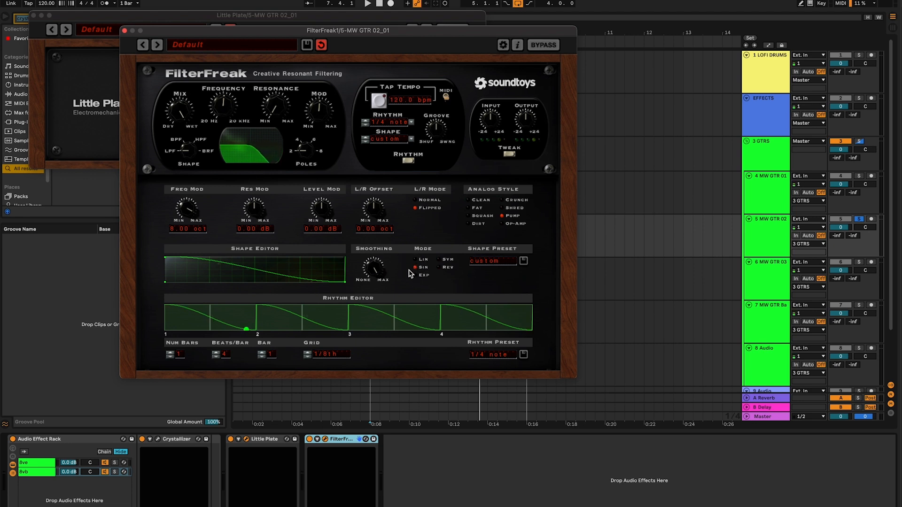
left_click_drag(378, 279, 410, 325)
- Lower FilterFreak's mod amount and adjust its poles during playback, closing the plug-in windows when finished
key("space")
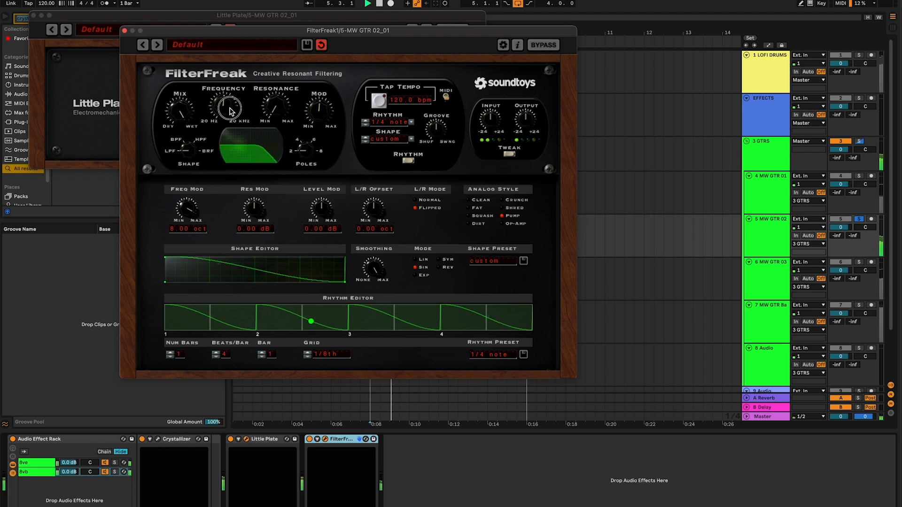
left_click_drag(328, 121, 326, 123)
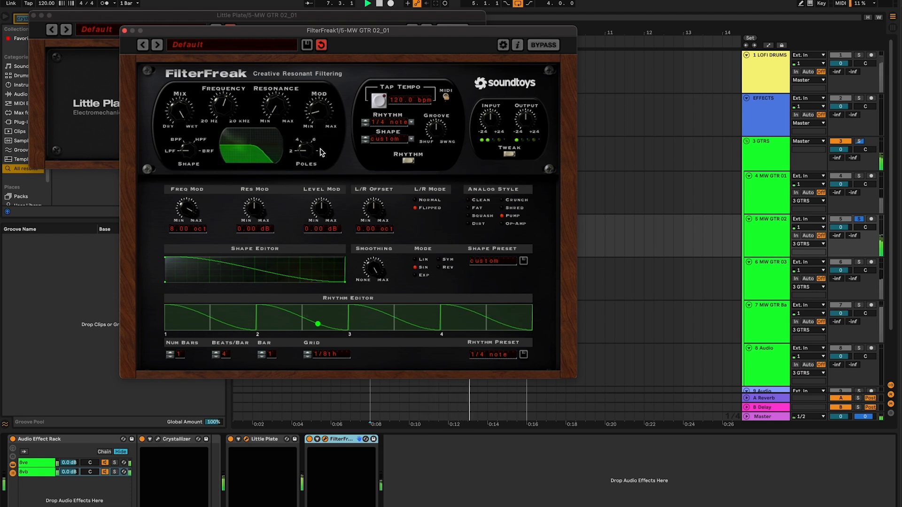
left_click_drag(307, 147, 310, 141)
key("super+alt+p")
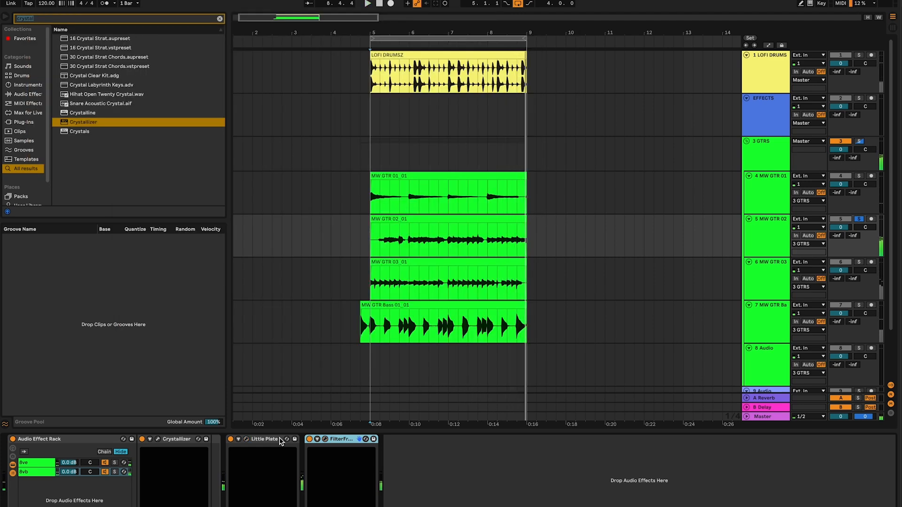
- Compare MW GTR 02 dry and processed by switching its whole effect chain off and back on during playback
left_click(97, 439)
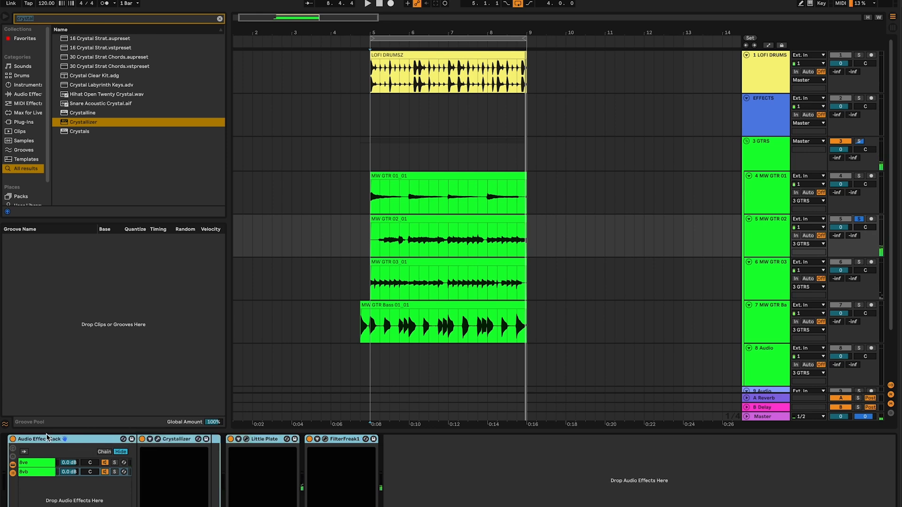
left_click(13, 439)
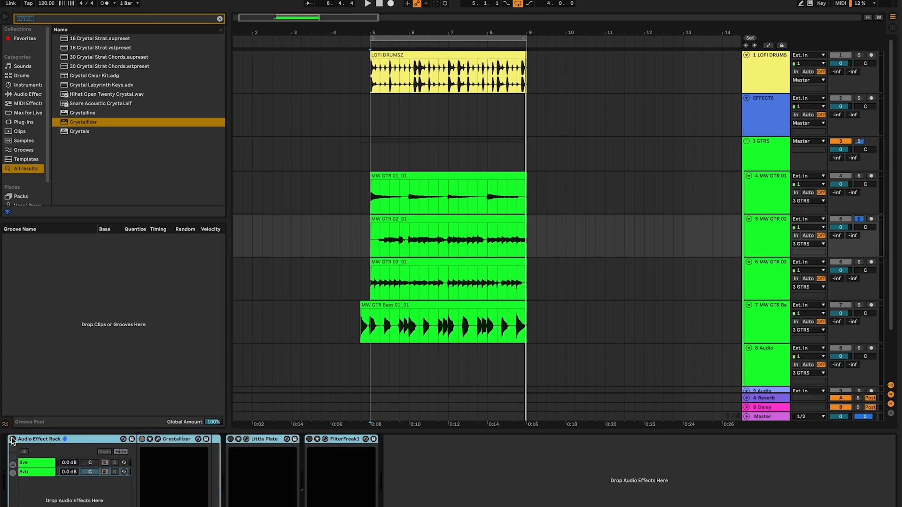
key("space")
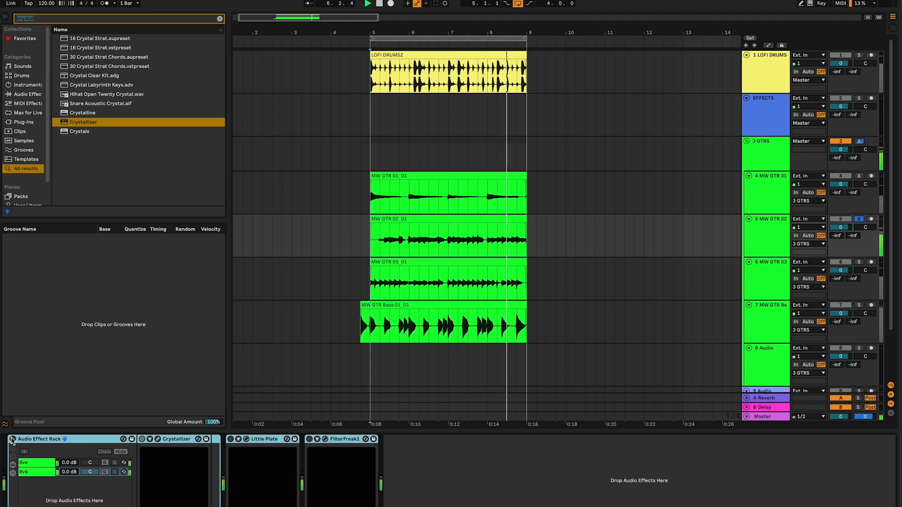
left_click(13, 440)
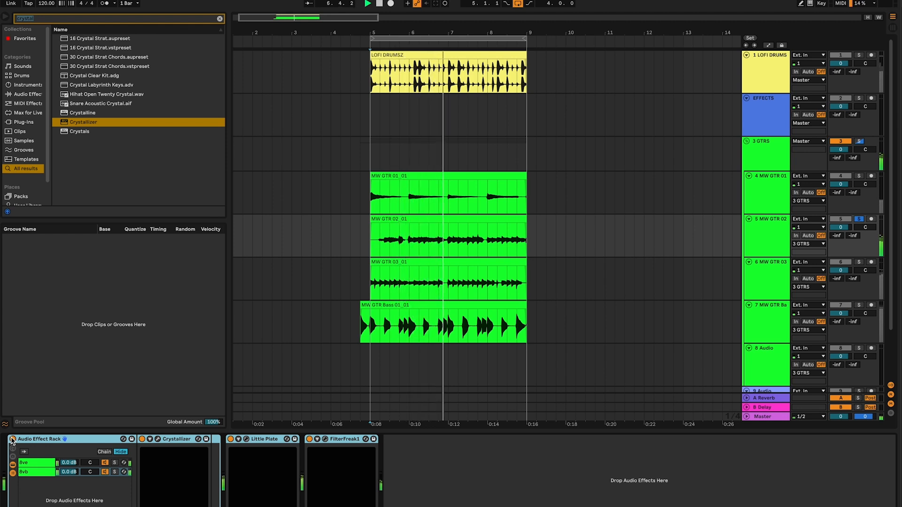
- Stop playback, return the start position to bar 5 and solo the MW GTR 02, MW GTR 03 and MW GTR Bass tracks
left_click(371, 117)
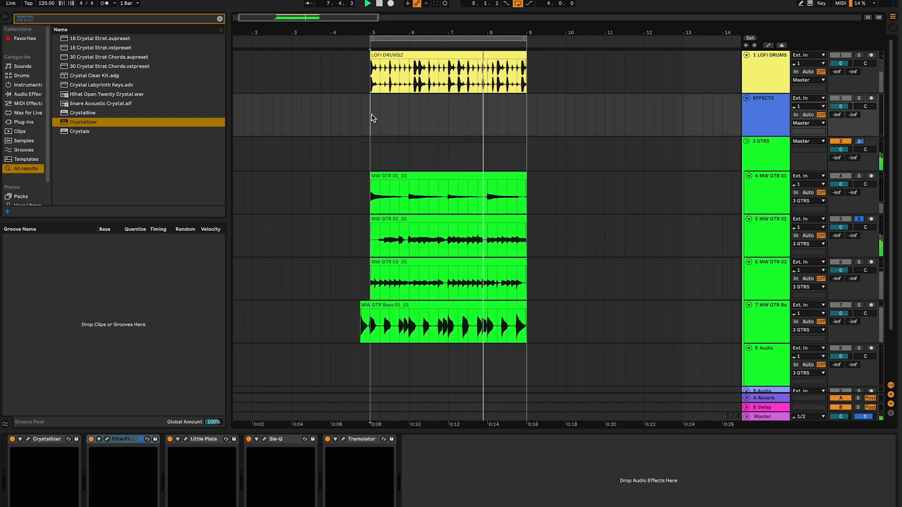
key("space")
left_click(369, 205)
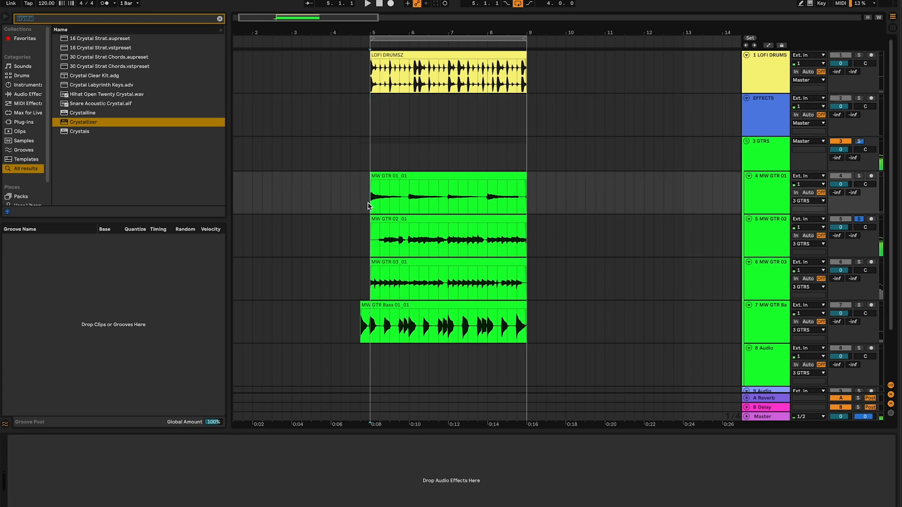
left_click_drag(408, 264, 528, 332)
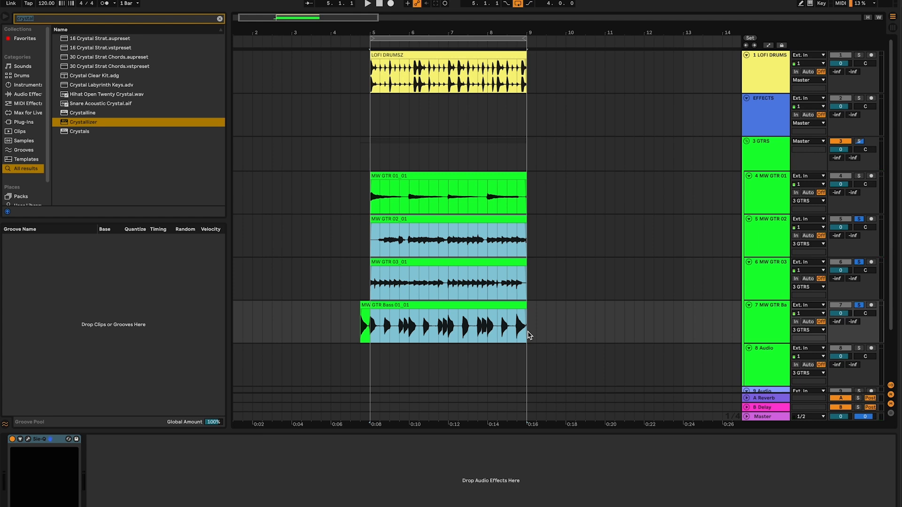
- Play the soloed tracks and duplicate the last beat of bar 7 on MW GTR 03 onto the start of bar 8
key("space")
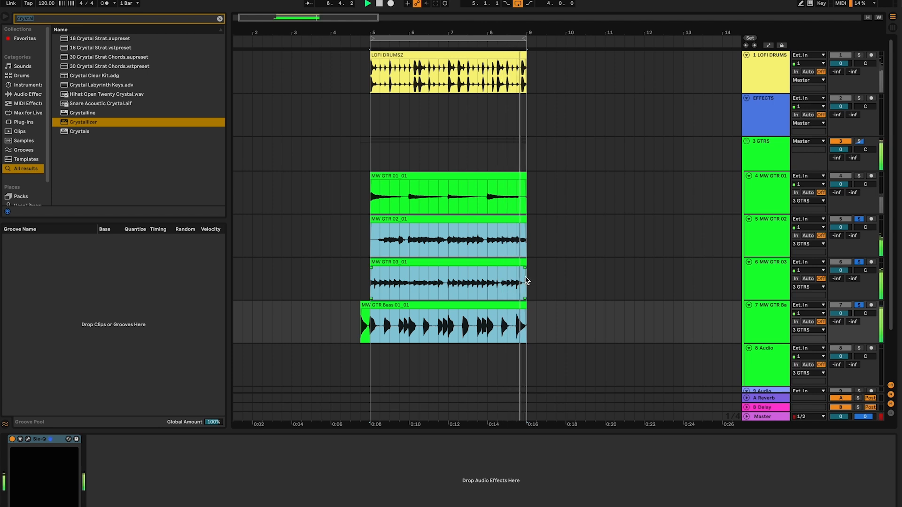
left_click_drag(478, 281, 487, 284)
key("super+d")
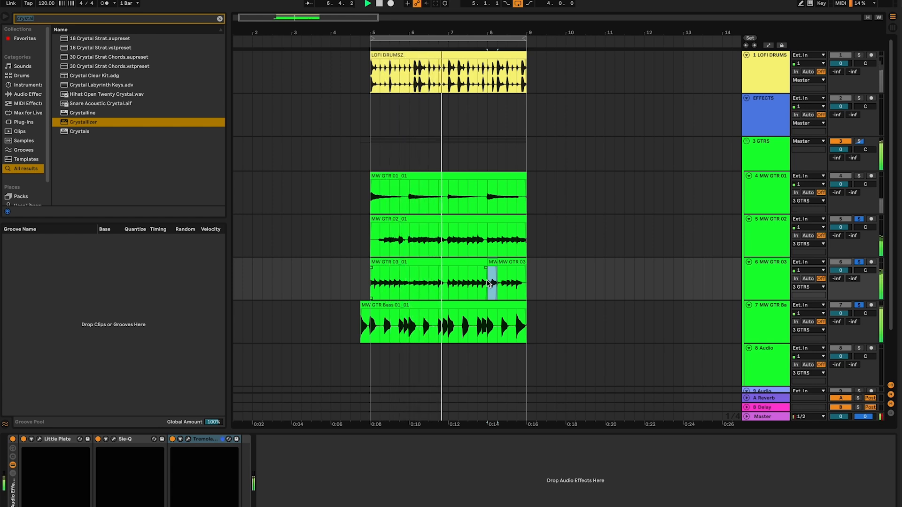
- Unsolo the guitar and bass tracks and place the playback start at bar 5 on MW GTR 01
left_click_drag(469, 225, 533, 326)
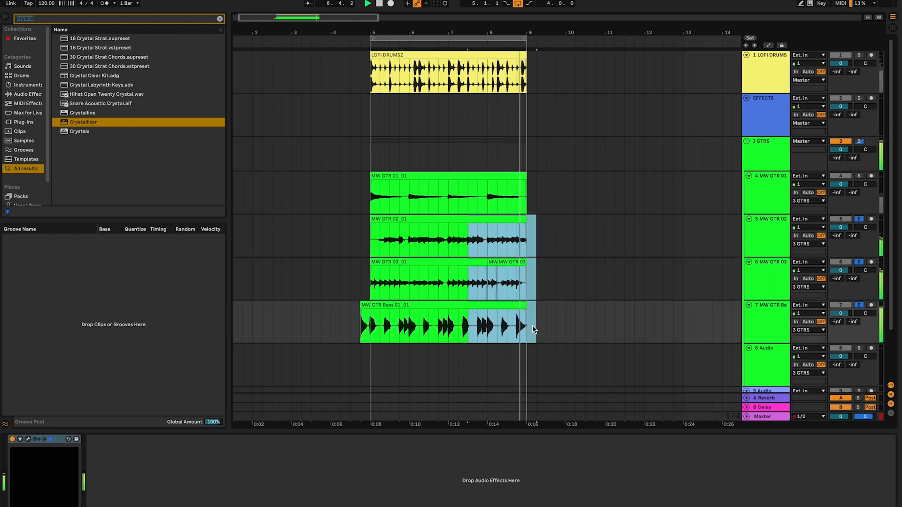
key("s")
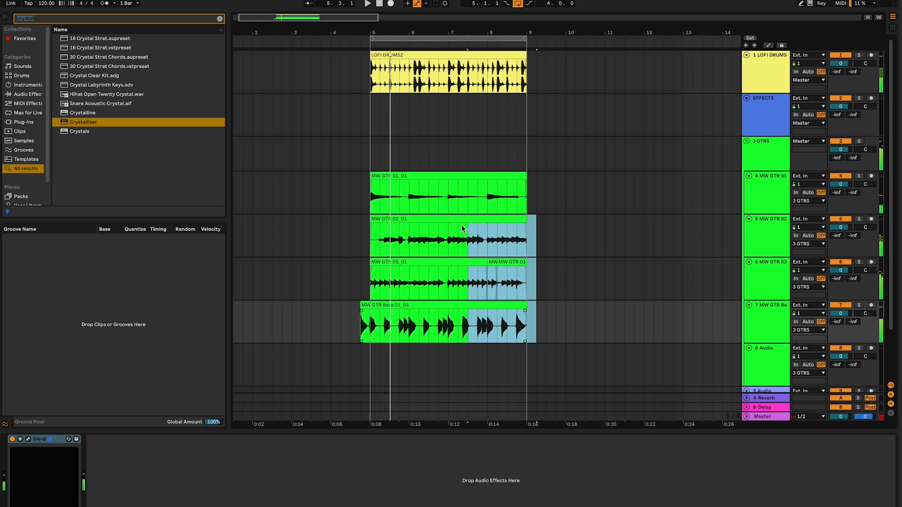
left_click(367, 198)
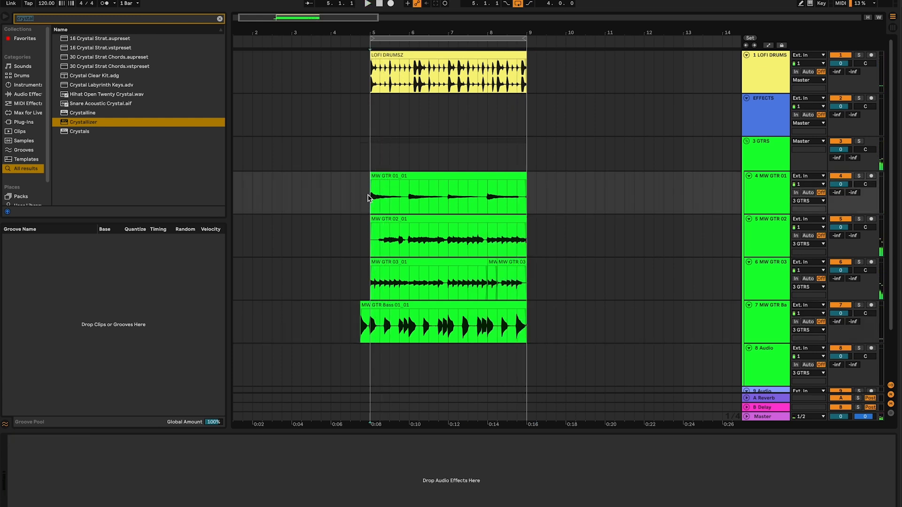
- Copy Sie-Q from the EFFECTS track onto MW GTR 01 and solo MW GTR 01
left_click(363, 123)
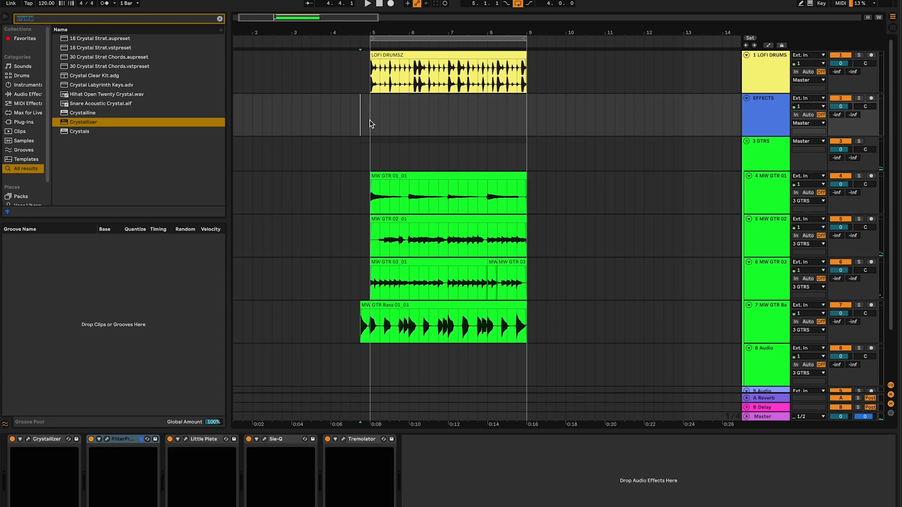
left_click(272, 439)
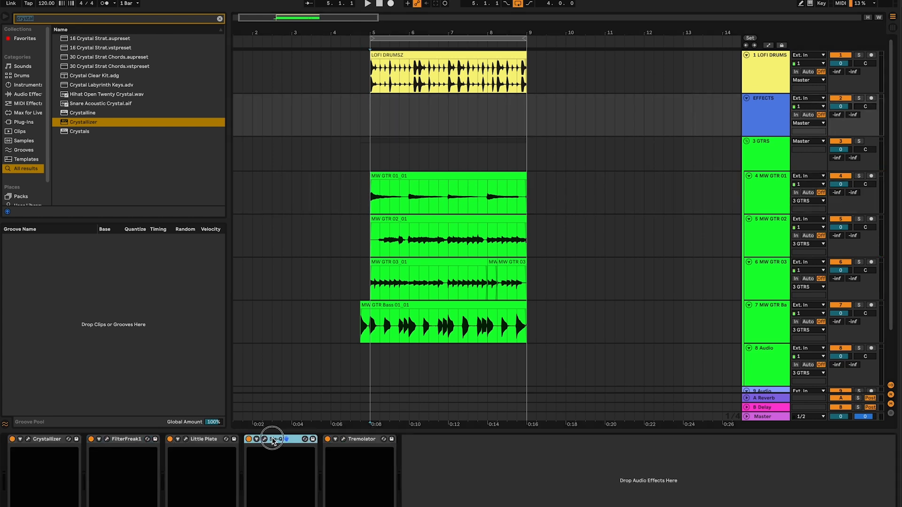
left_click(367, 190)
left_click(410, 177)
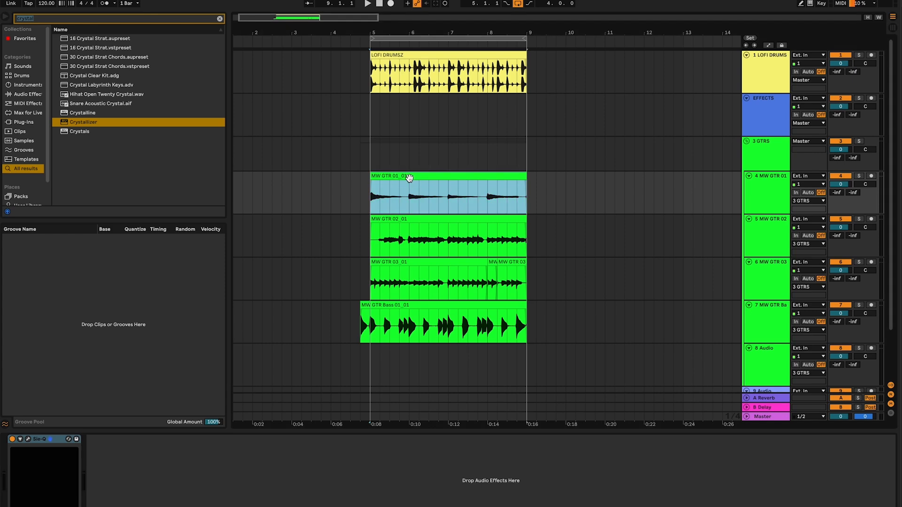
key("s")
- Open the Sie-Q window of MW GTR 01 and close the Little Plate and FilterFreak windows of MW GTR 02
left_click(28, 439)
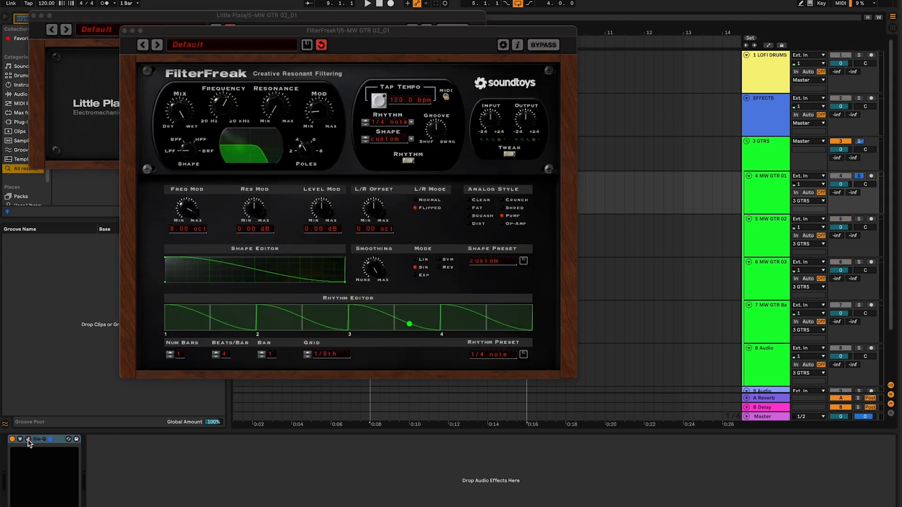
left_click(29, 439)
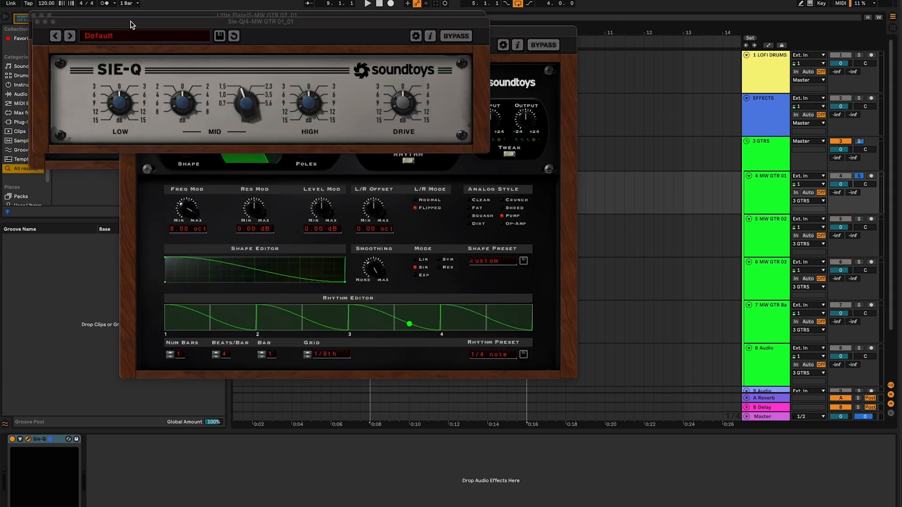
left_click_drag(131, 24, 147, 115)
left_click(34, 16)
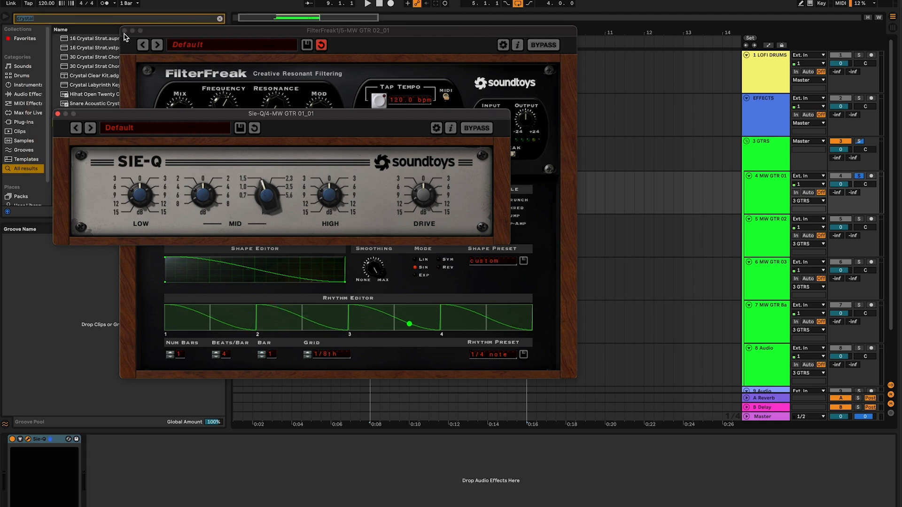
left_click(125, 30)
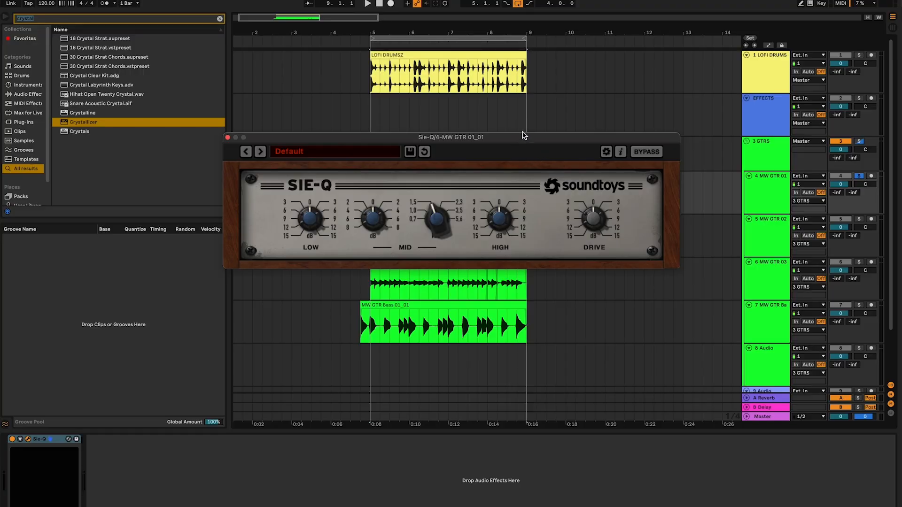
- Listen to MW GTR 01 with the Sie-Q window clear of its clip, and turn up the Sie-Q Drive
key("space")
left_click_drag(524, 137, 521, 217)
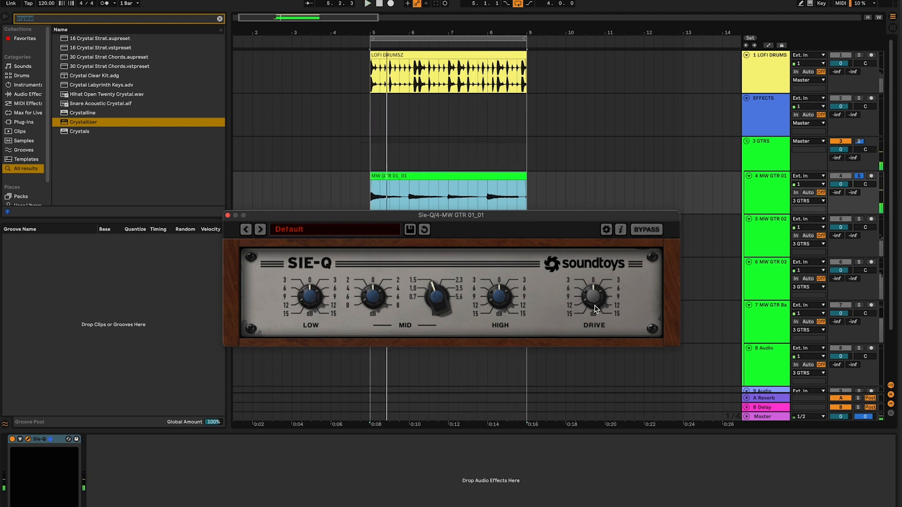
key("space")
left_click_drag(595, 305, 604, 247)
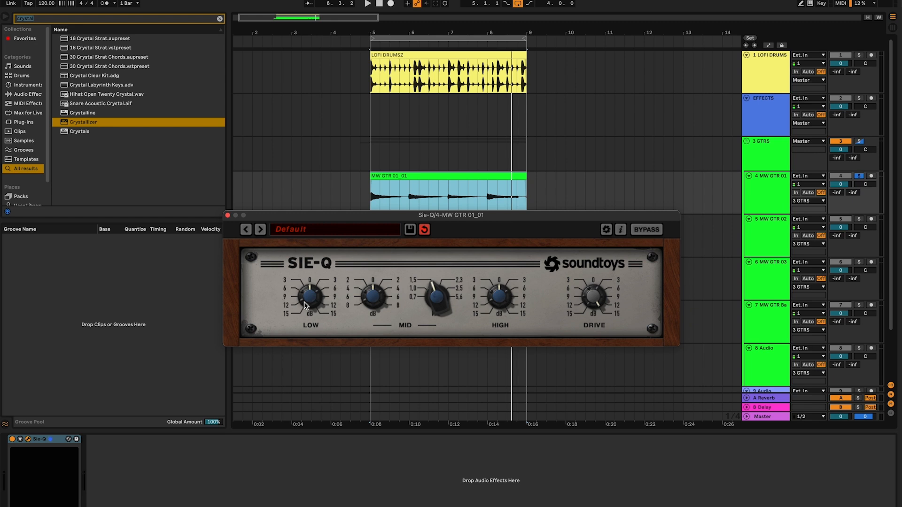
- Boost the Sie-Q Low, Mid and High bands and raise the mid frequency while auditioning MW GTR 01
left_click_drag(303, 301, 377, 68)
left_click_drag(441, 295, 438, 295)
key("space")
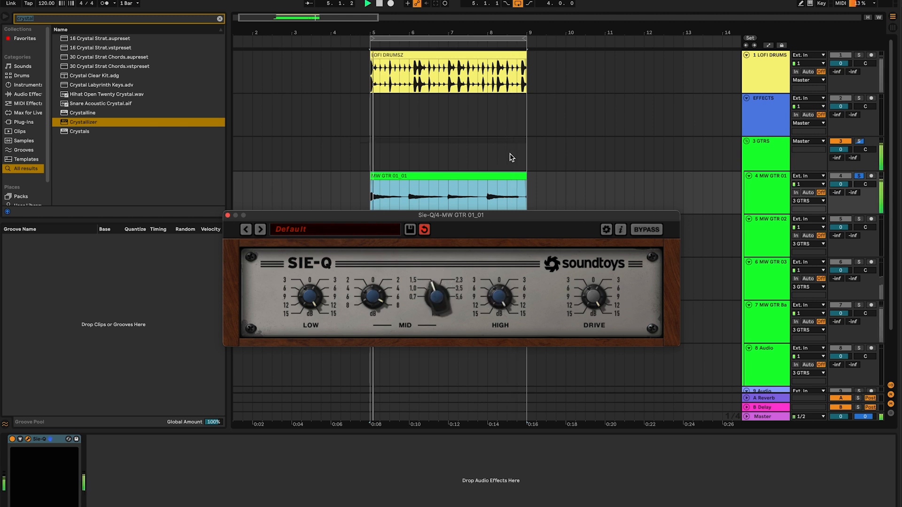
mouse_move(435, 304)
left_mouse_down()
mouse_move(435, 314)
mouse_move(439, 252)
mouse_move(440, 308)
left_mouse_up()
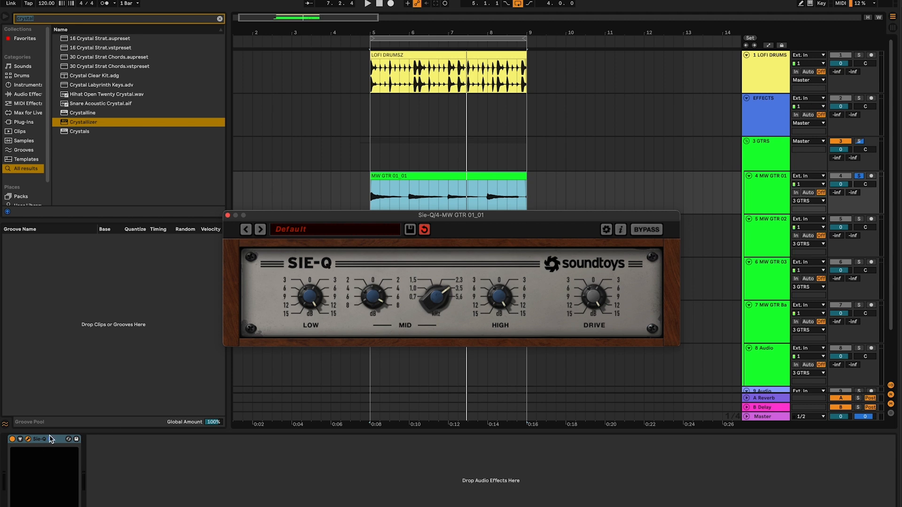
- Duplicate the adjusted Sie-Q on MW GTR 01, arrange the two windows one above the other and play the result
left_click_drag(50, 434, 102, 443)
left_click_drag(342, 215, 342, 357)
key("space")
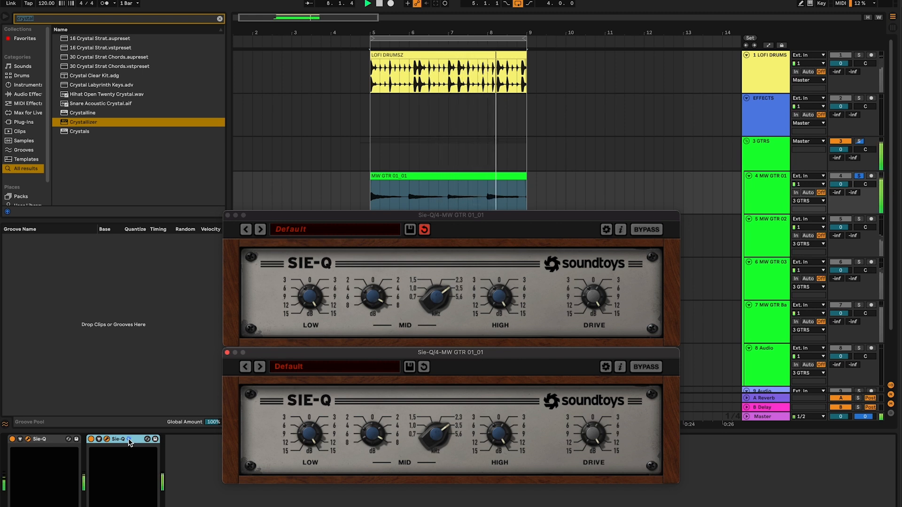
key("space")
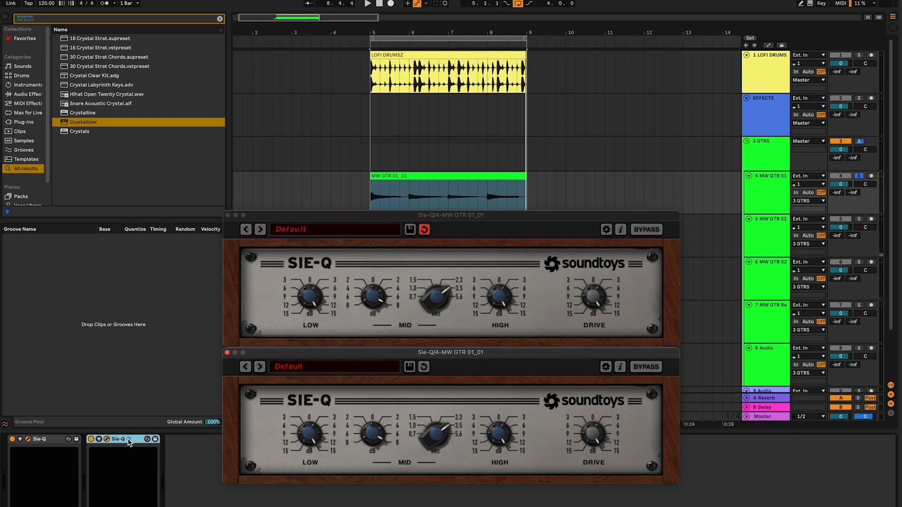
- Try a third Sie-Q copy on MW GTR 01 during playback and delete it
left_click_drag(130, 441, 174, 442)
key("space")
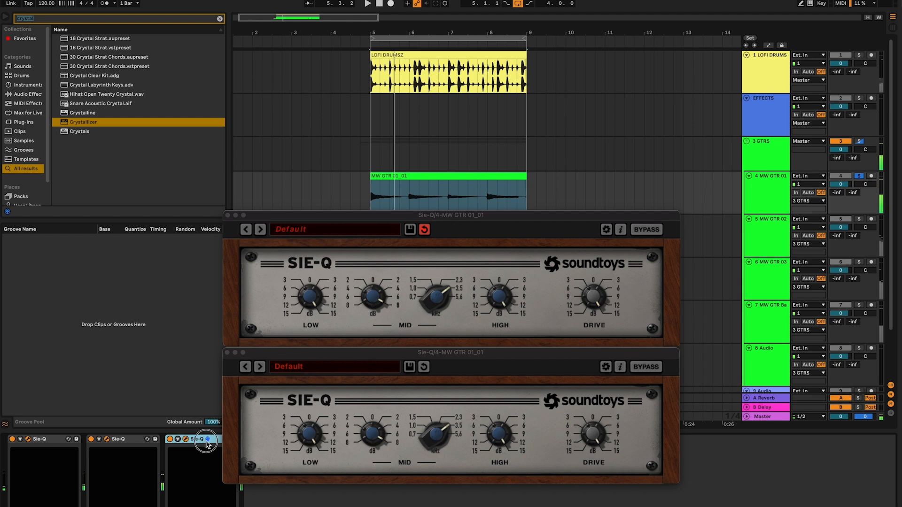
key("Delete")
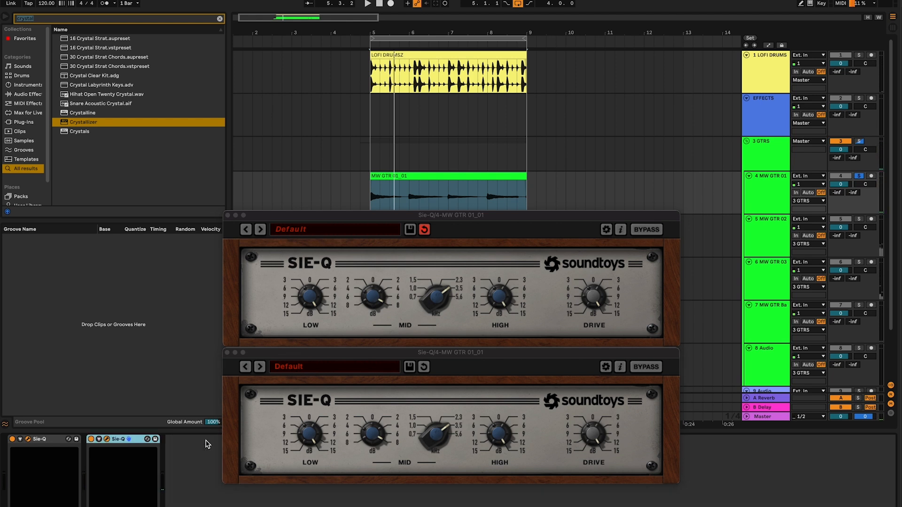
key("space")
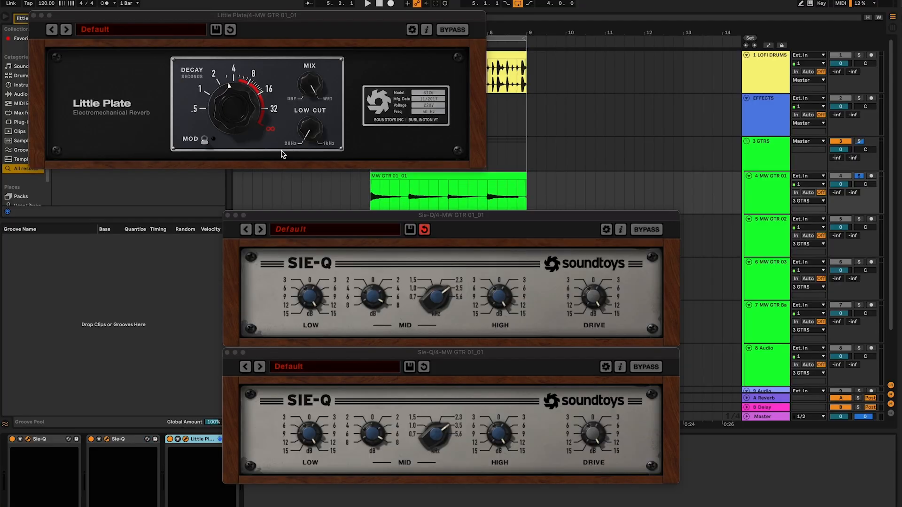
- Lower Little Plate's Mix on MW GTR 01, adjust its Decay, play the track and hide the plug-in windows
left_click_drag(312, 94, 300, 161)
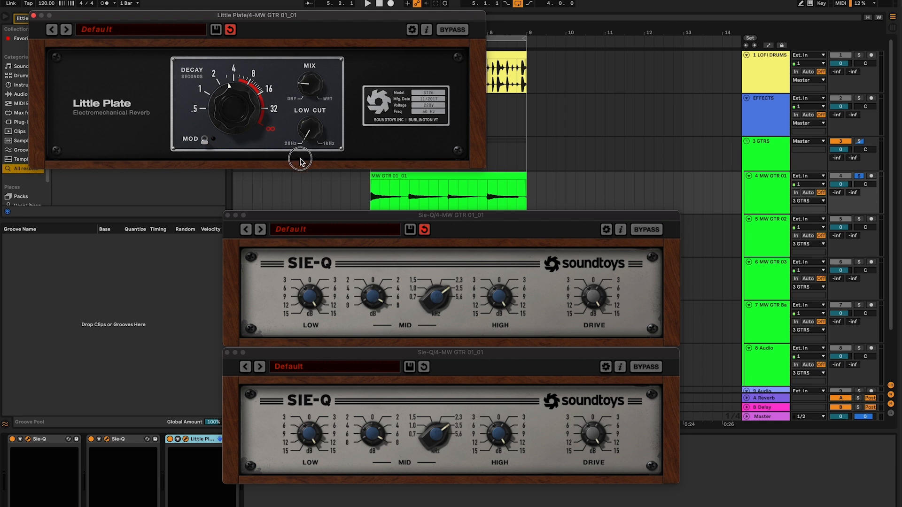
left_click_drag(229, 103, 227, 117)
key("space")
key("super+alt+p")
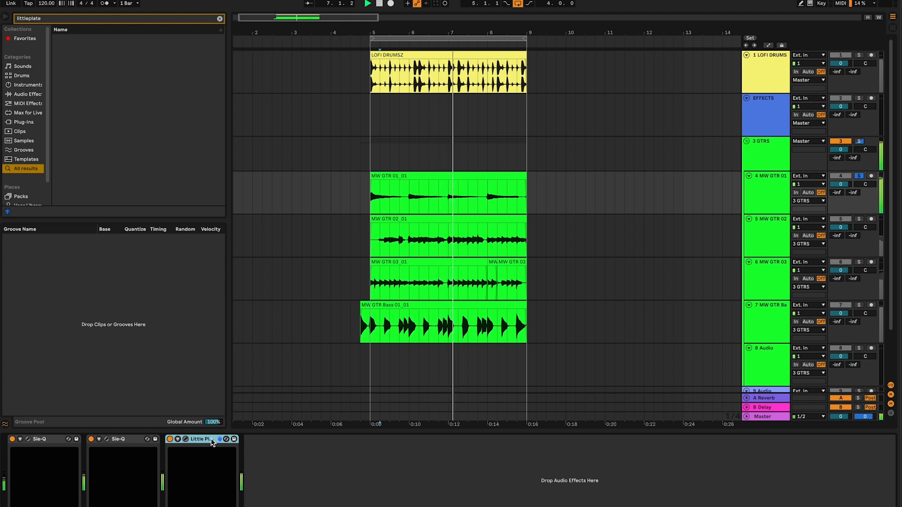
- Search the browser for FilterFreak, add FilterFreak1 after Little Plate on MW GTR 01 and show the plug-in windows
key("super+f")
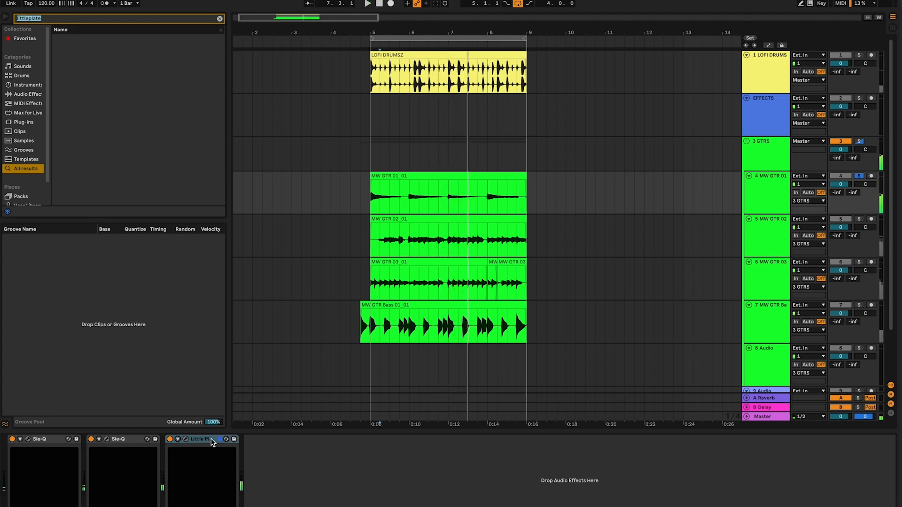
type("filterfrea")
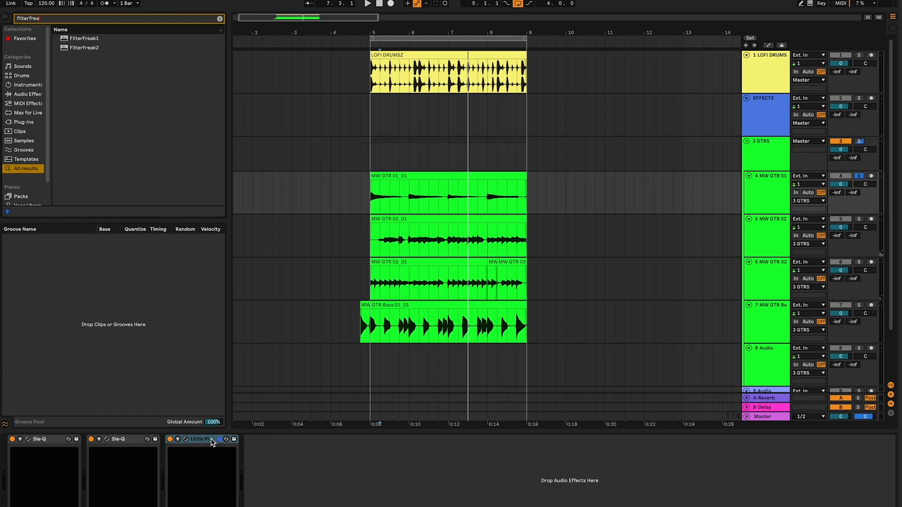
key("Down")
key("Return")
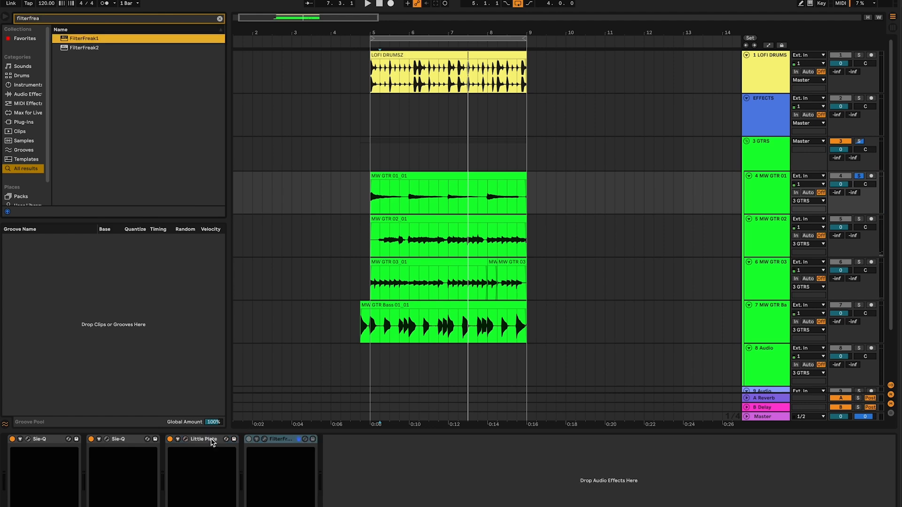
key("super+alt+p")
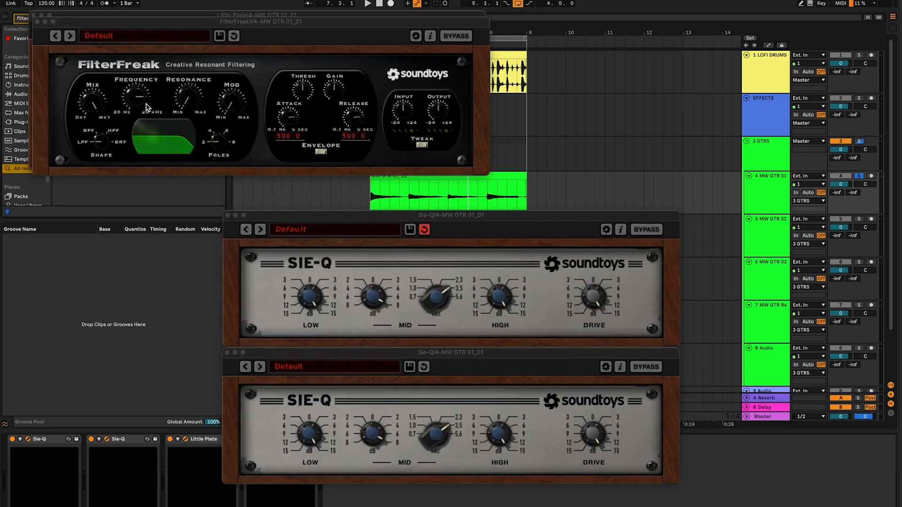
- Adjust FilterFreak's low-pass Frequency and increase its Poles during playback, and hide the plug-in windows
key("space")
left_click_drag(137, 102, 133, 111)
left_click_drag(217, 144, 228, 81)
mouse_move(130, 94)
left_mouse_down()
mouse_move(131, 108)
mouse_move(134, 94)
left_mouse_up()
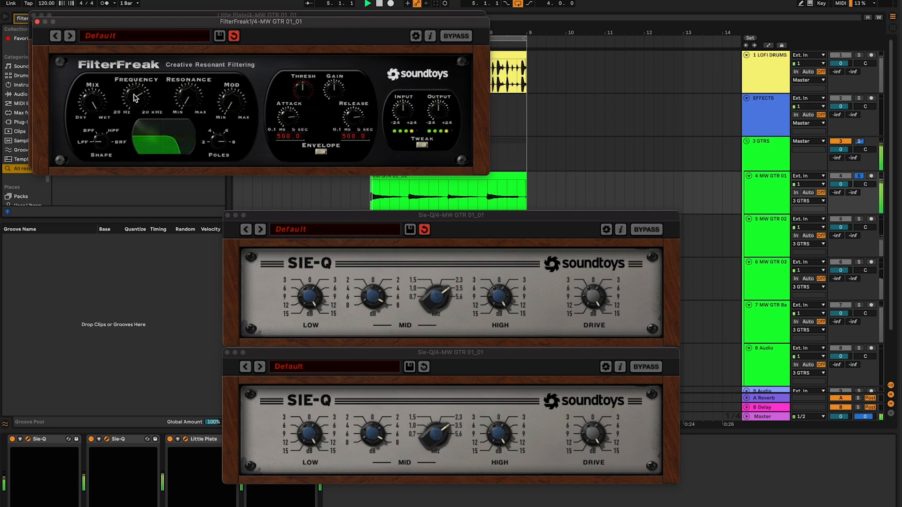
key("super+alt+p")
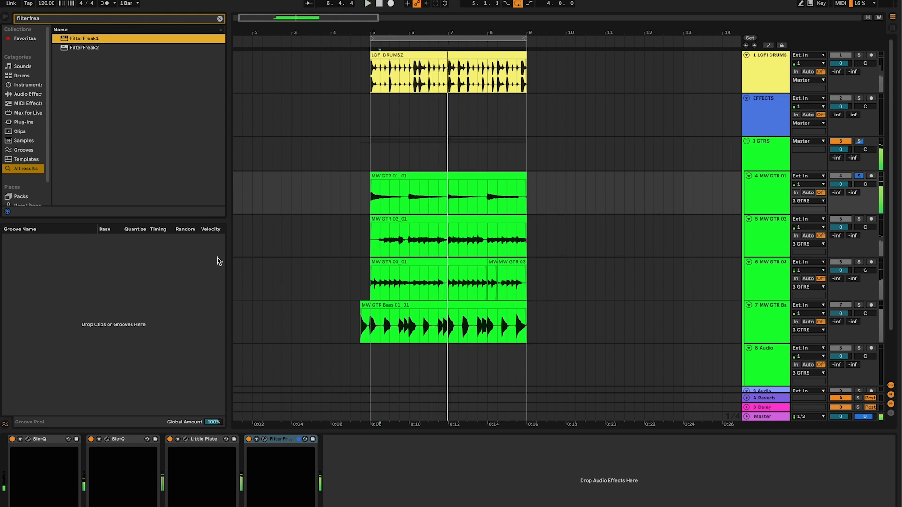
- Copy Crystallizer from the EFFECTS track to the end of MW GTR 01's chain, play it and open its window
key("super+f")
left_click(371, 117)
key("space")
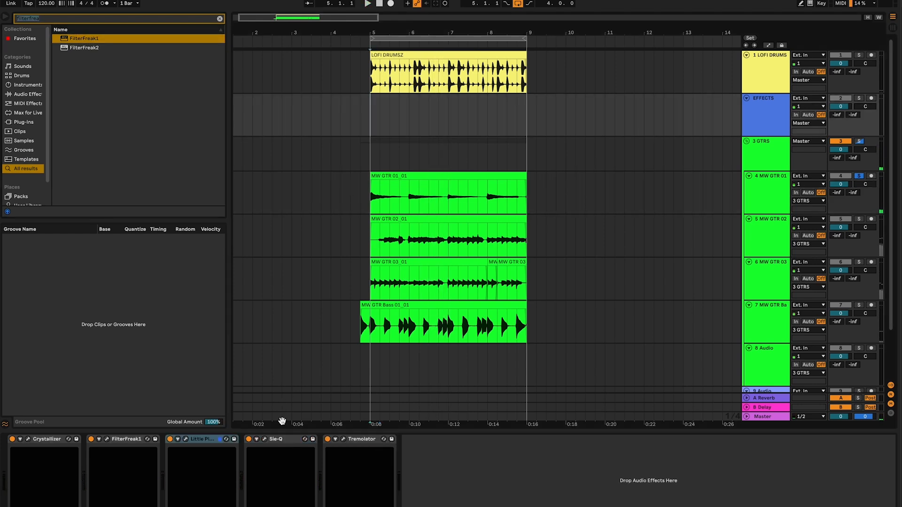
left_click_drag(53, 440, 375, 196)
key("space")
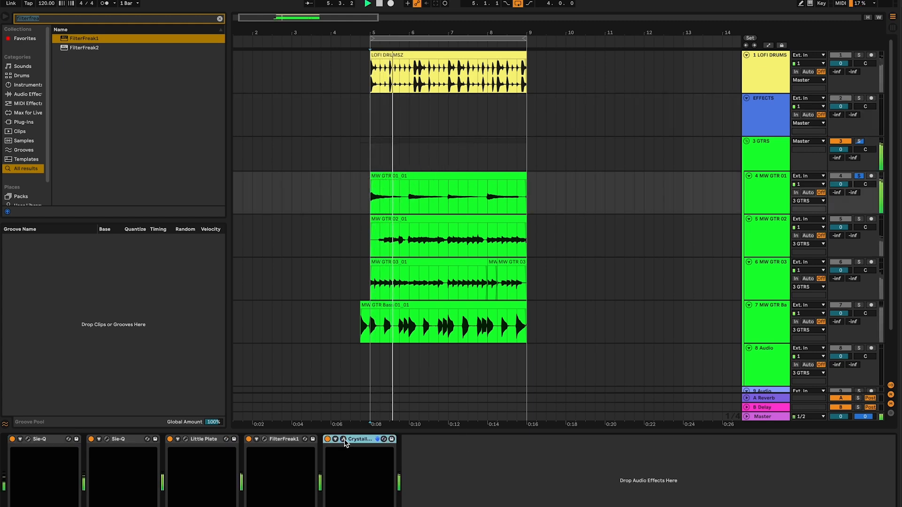
left_click(343, 439)
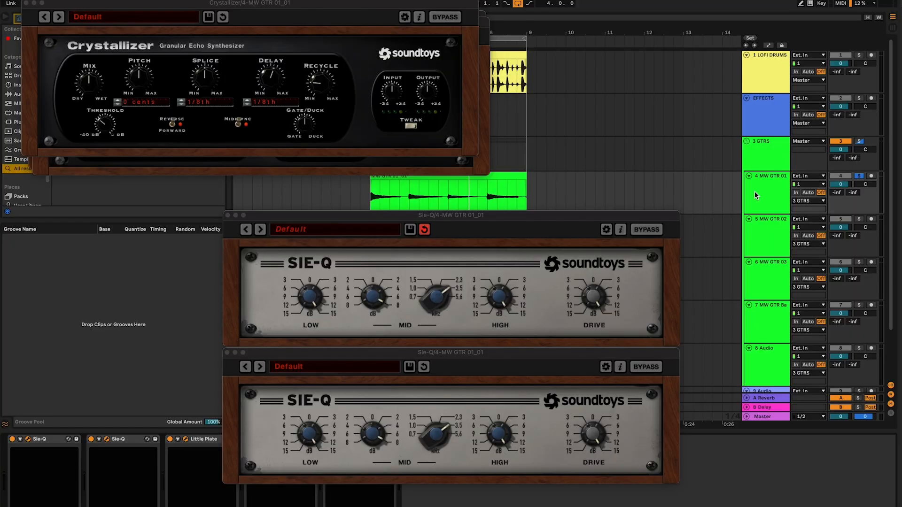
- Hide the plug-in windows and freeze the MW GTR 01 track
key("super+alt+p")
left_click(769, 187)
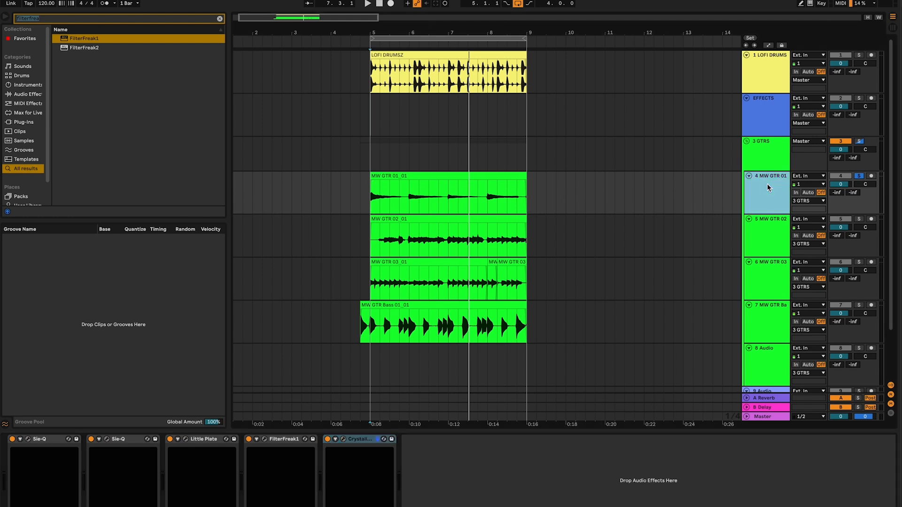
key("super+shift+slash")
type("free")
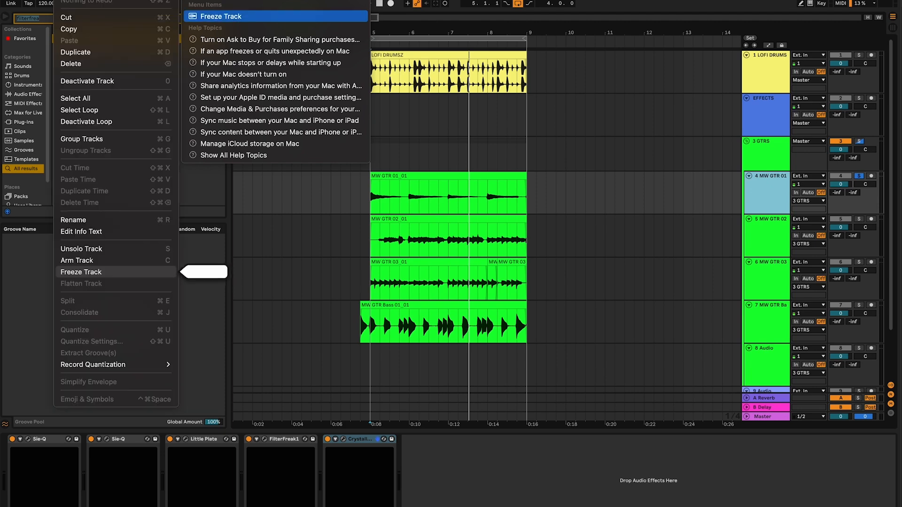
key("Return")
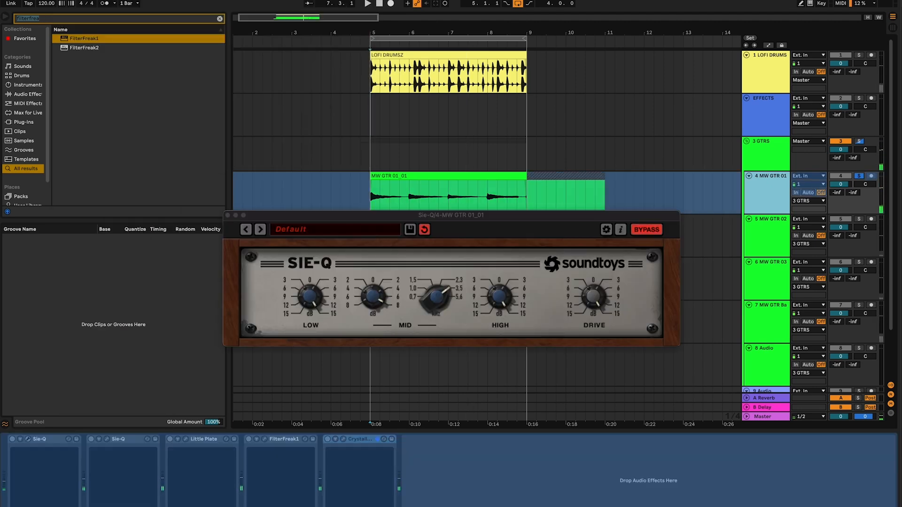
- Insert an audio track below MW GTR 01 and copy the frozen MW GTR 01 clip onto it at bar 5
key("super+t")
left_click_drag(593, 221, 577, 346)
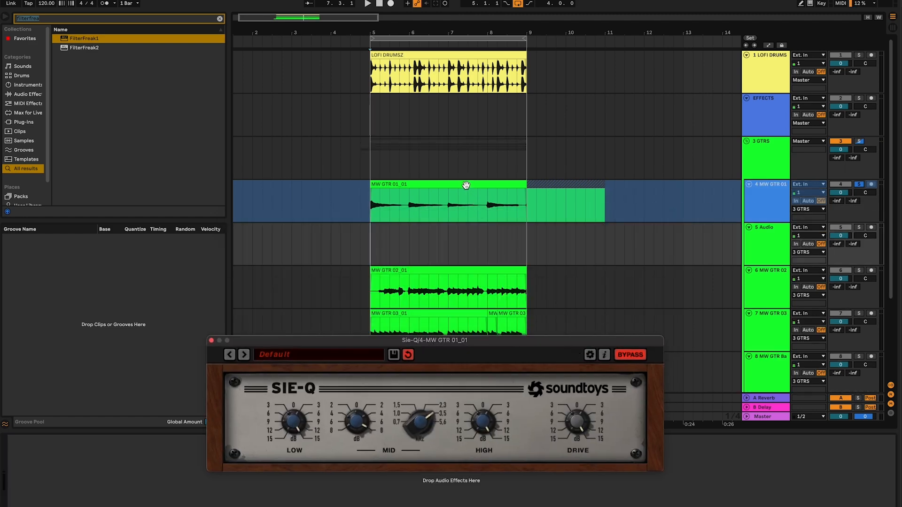
left_click_drag(465, 185, 467, 235)
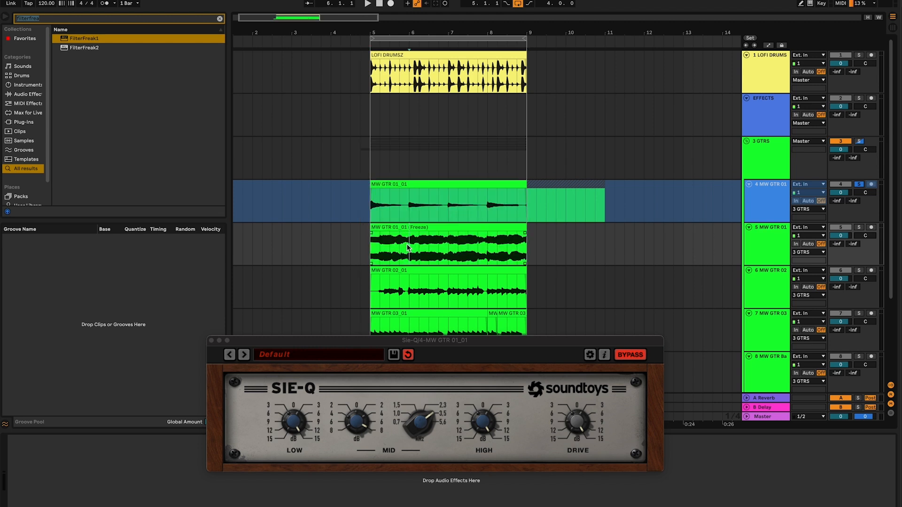
left_click(423, 230)
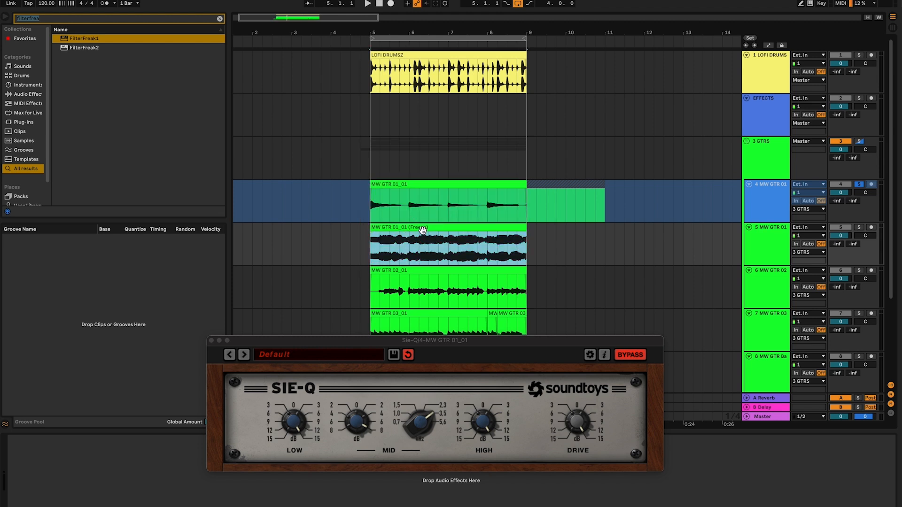
- Rename the new track holding the frozen clip as PROCESSED
left_click(764, 208)
left_click(763, 259)
key("super+r")
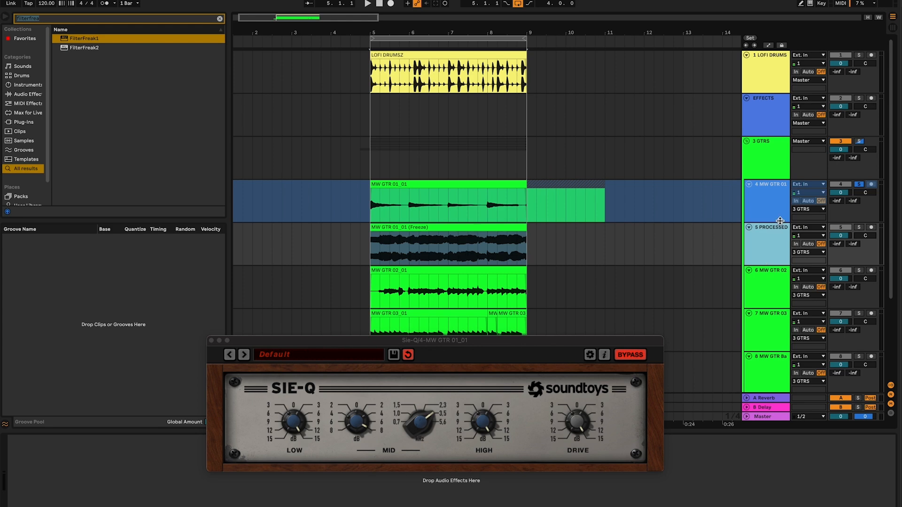
- Unfreeze the MW GTR 01 track and close the Sie-Q window
left_click(769, 208)
key("super+shift+slash")
type("unfreeze")
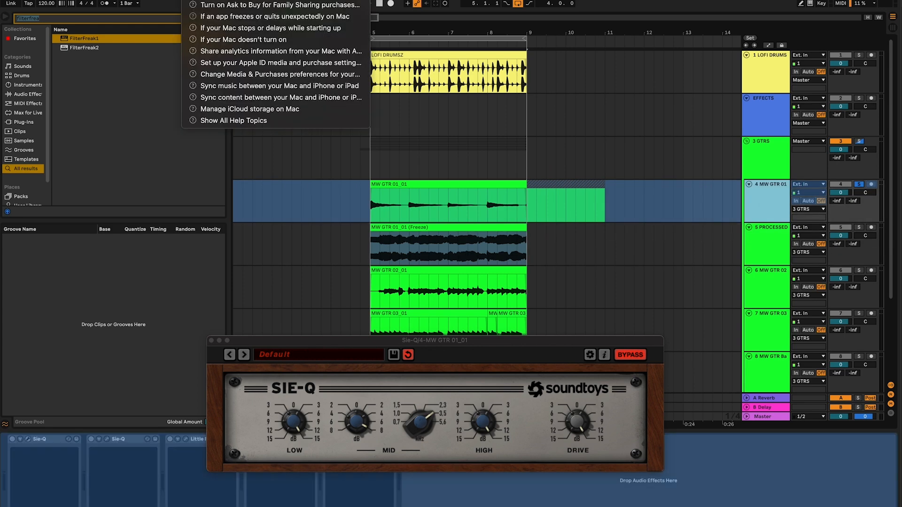
key("Down")
key("Return")
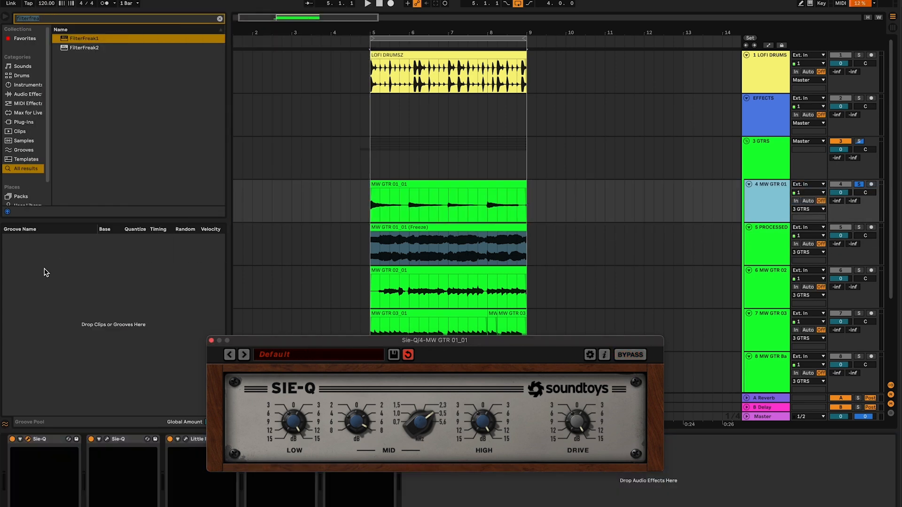
left_click(211, 341)
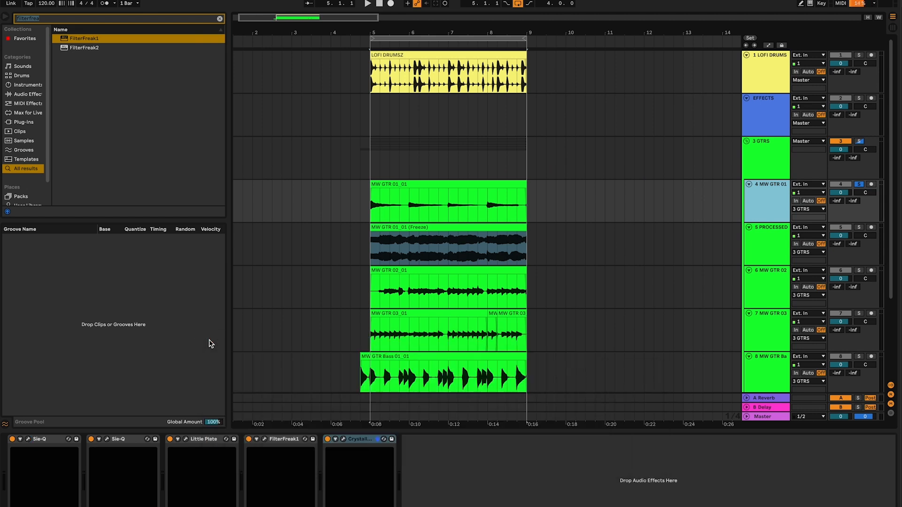
- Split the PROCESSED clip at bars 6, 7 and 8, then solo that track alone and play it
left_click(375, 255)
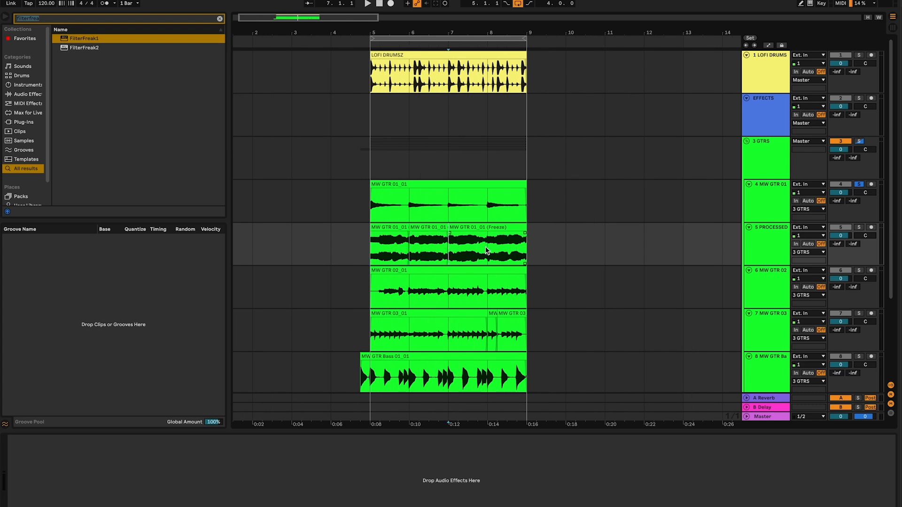
left_click_drag(528, 249, 366, 251)
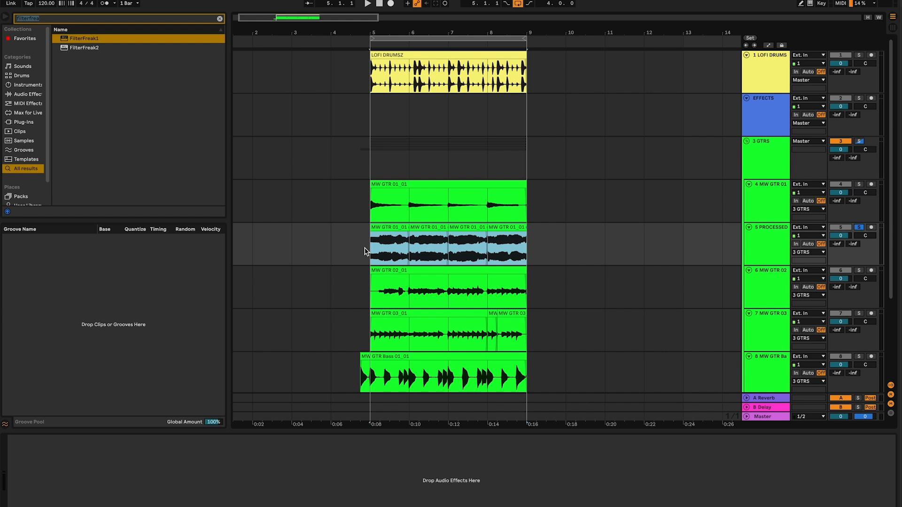
key("space")
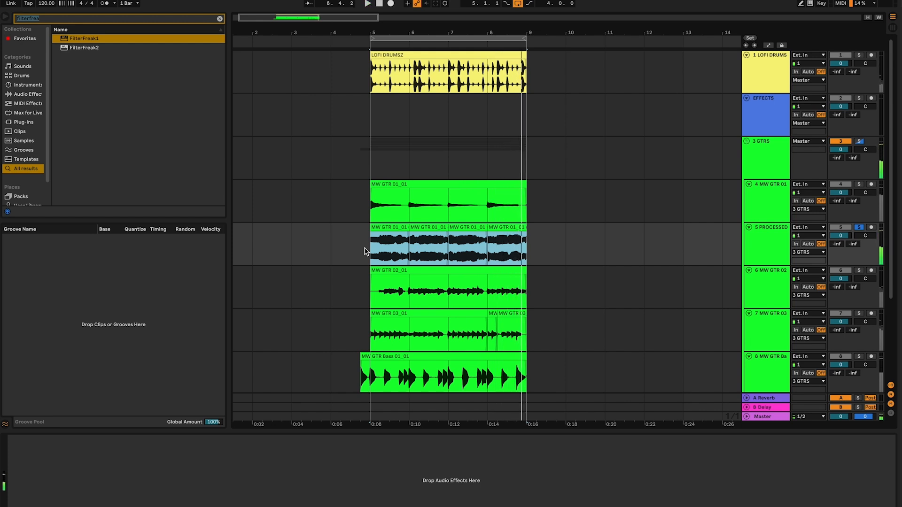
key("space")
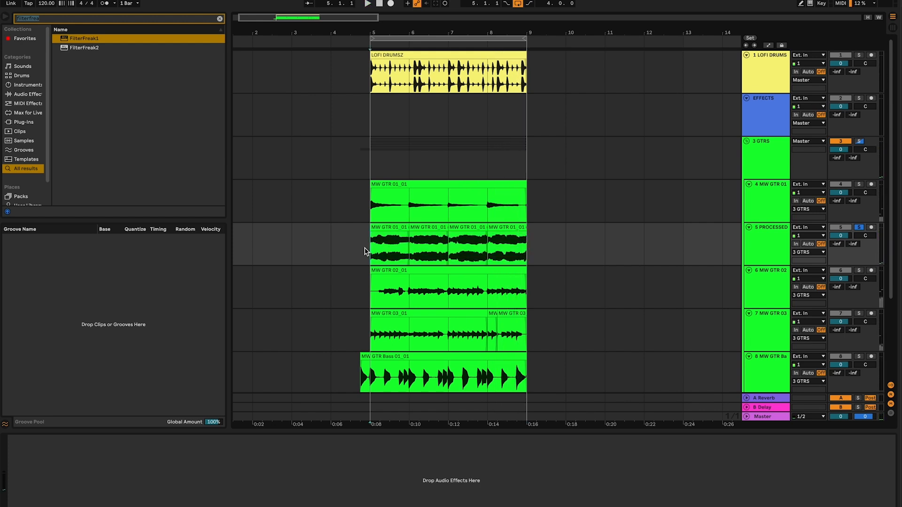
- Add a long fade-in across nearly the full bar to each of the four PROCESSED clips
left_click_drag(372, 237, 402, 237)
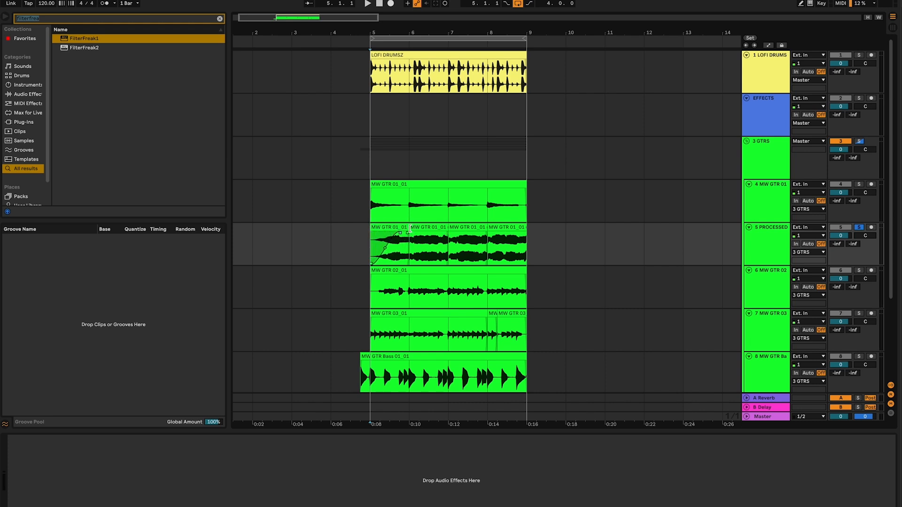
left_click_drag(410, 228, 445, 236)
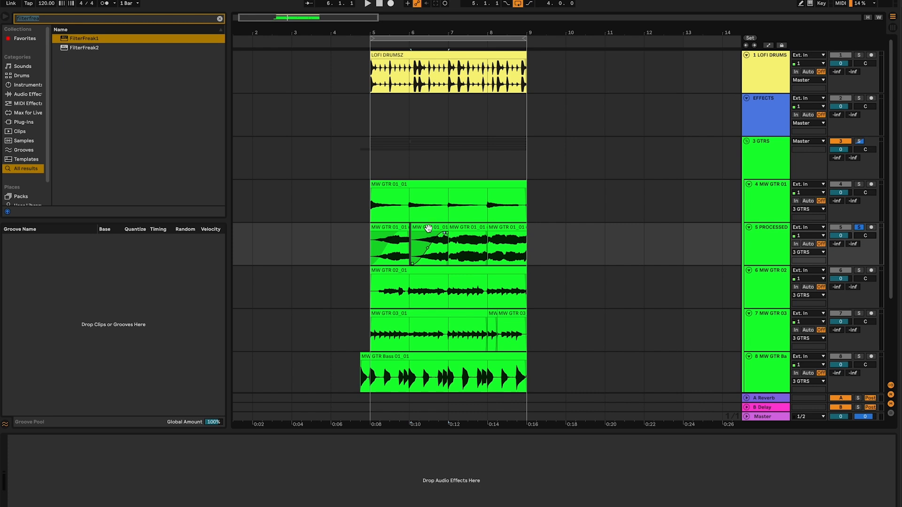
left_click(415, 228)
left_click(453, 228)
mouse_move(452, 228)
left_mouse_down()
mouse_move(511, 237)
mouse_move(487, 228)
left_mouse_up()
left_click(463, 228)
left_click(491, 228)
left_click(371, 251)
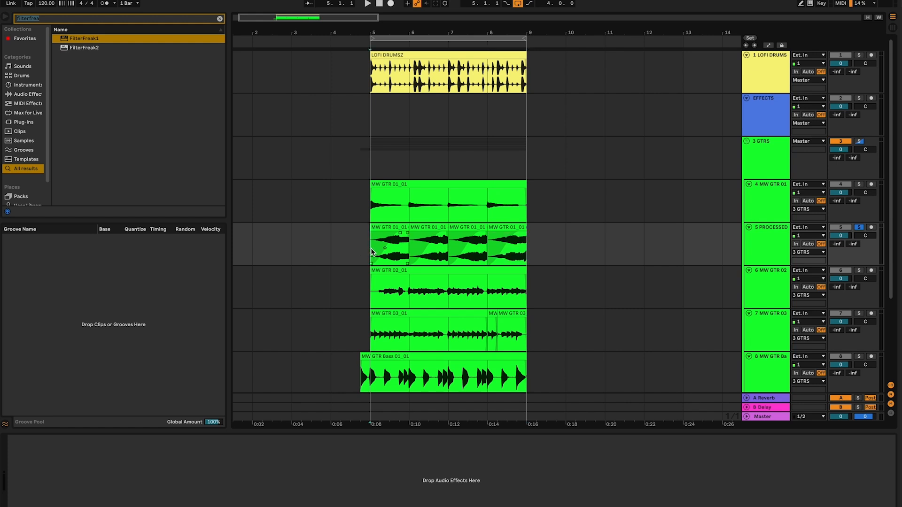
- Play the faded PROCESSED clips alone, and again with MW GTR 01 soloed alongside them
key("space")
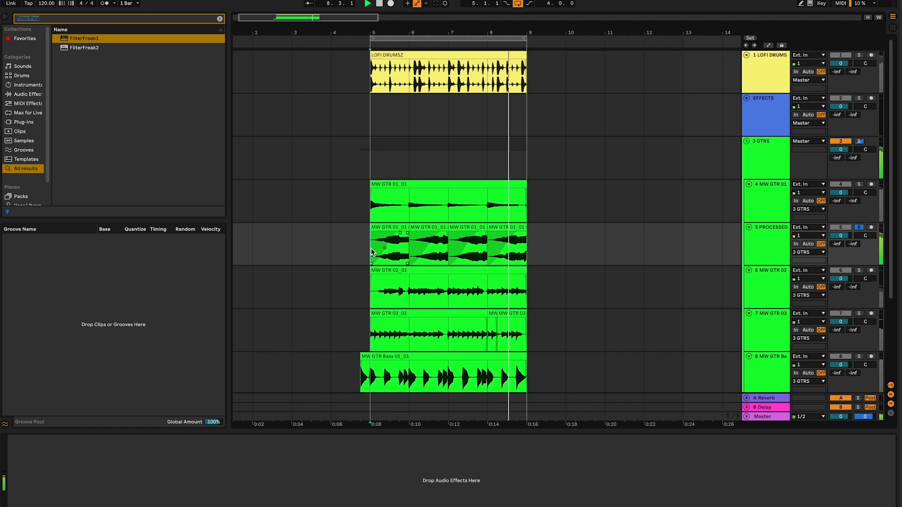
key("space")
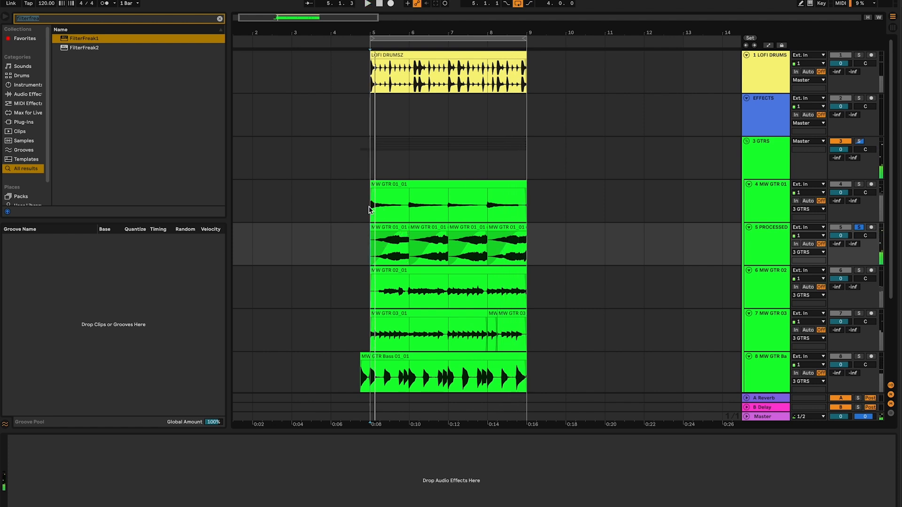
left_click(369, 209)
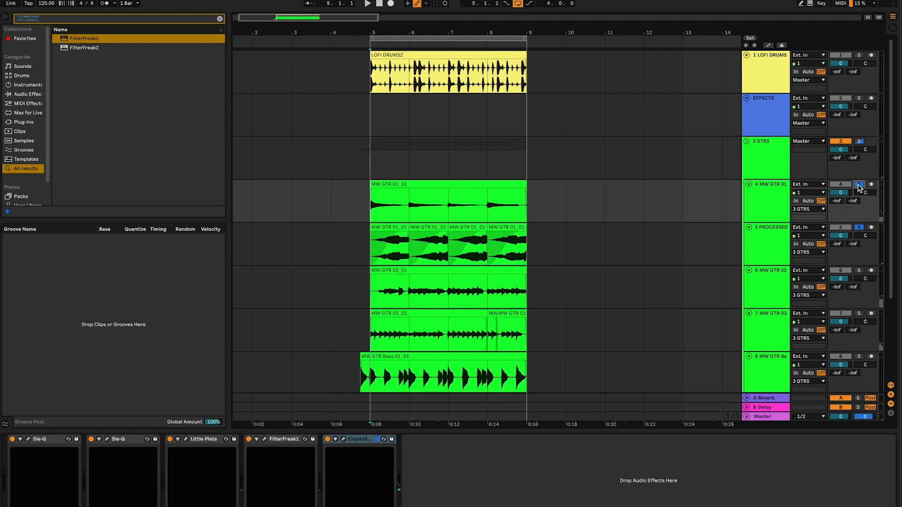
key("space")
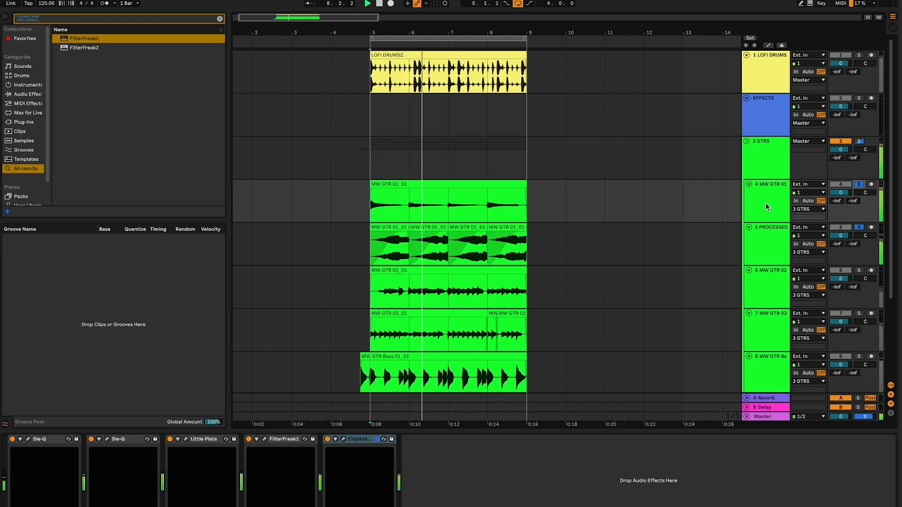
- Try PROCESSED at -12.1 dB panned 50R against MW GTR 01 panned 50L, play both, and recentre the pans
left_click_drag(843, 235, 843, 244)
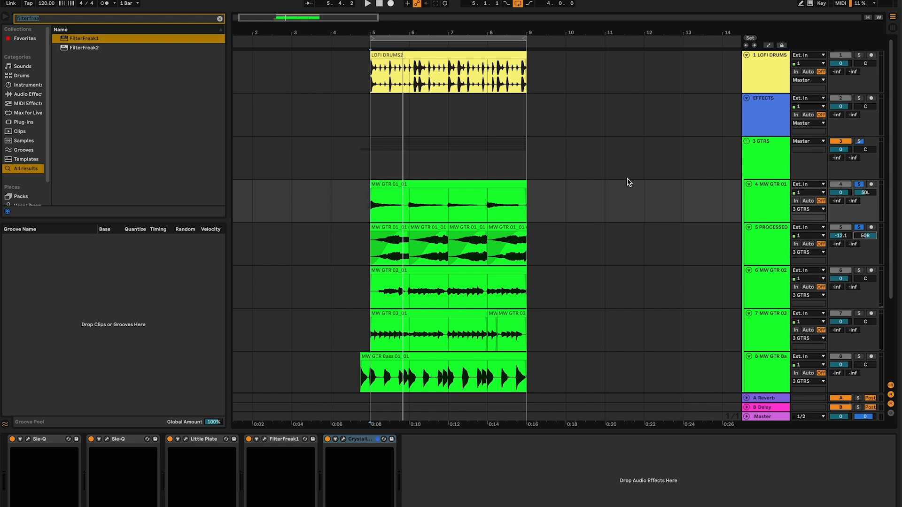
key("space")
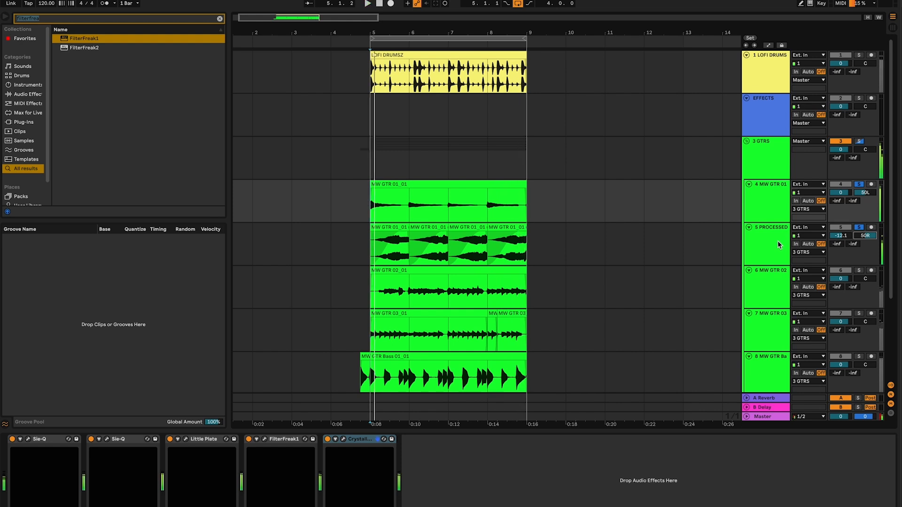
double_click(871, 194)
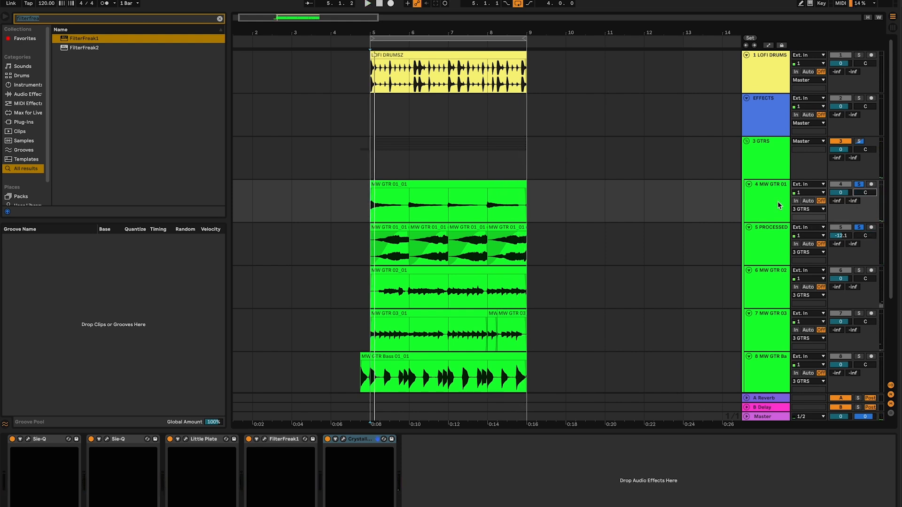
- Find EffectRack in the browser and load it onto the PROCESSED track
left_click(776, 247)
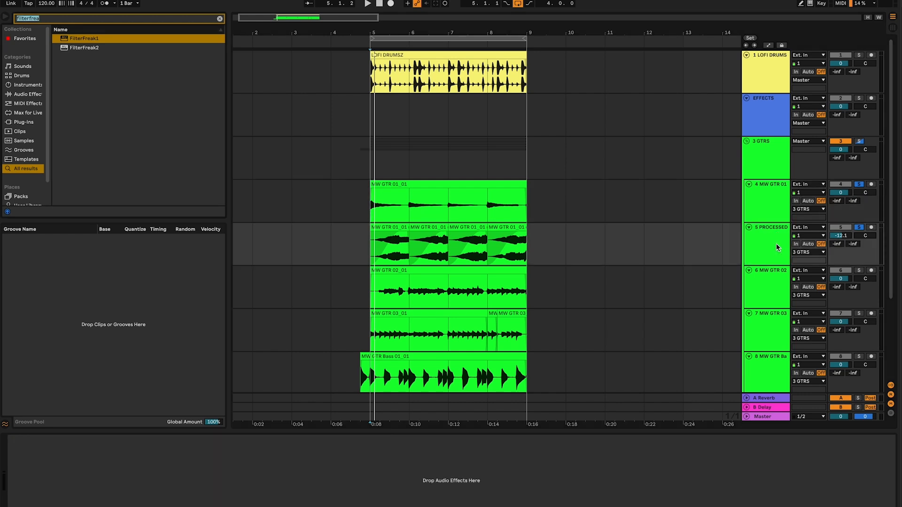
type("effectrac")
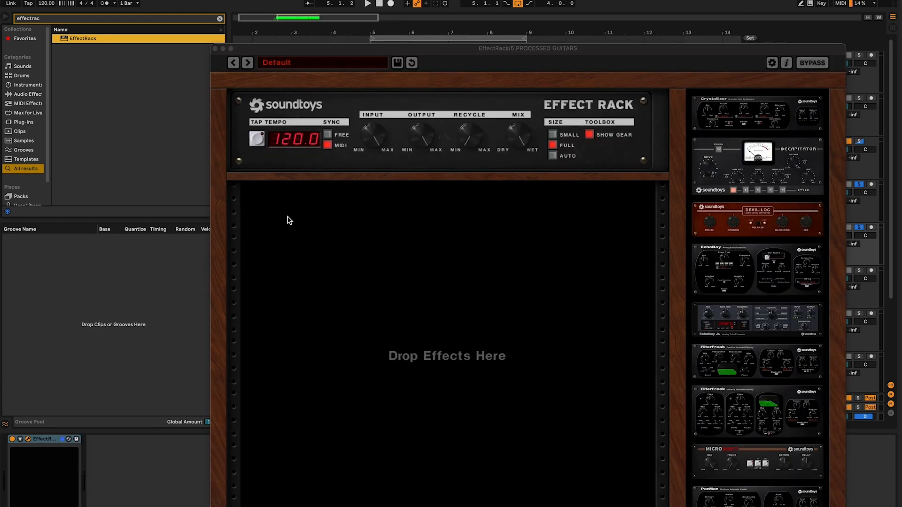
left_click_drag(723, 48, 577, 0)
- Add MicroShift to the rack and, during playback, choose style II and raise its Focus and Detune
scroll(578, 216, "down", 5)
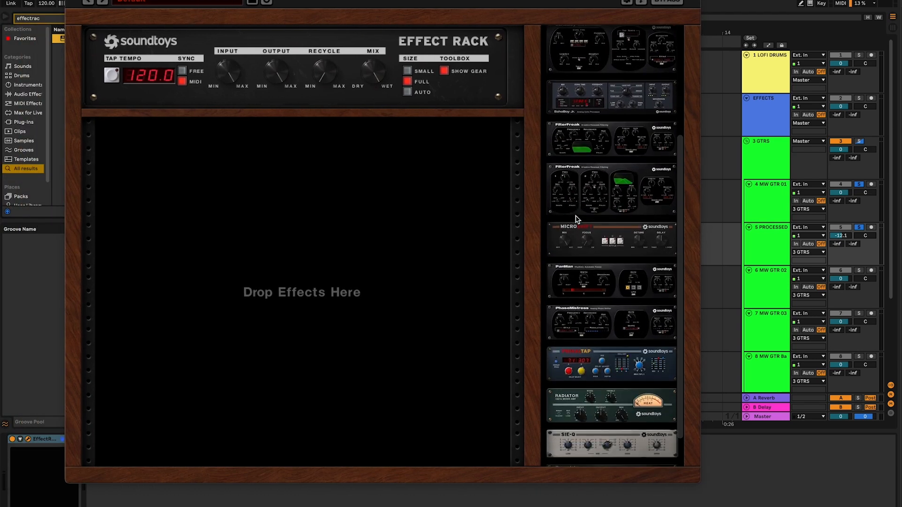
left_click_drag(605, 241, 258, 228)
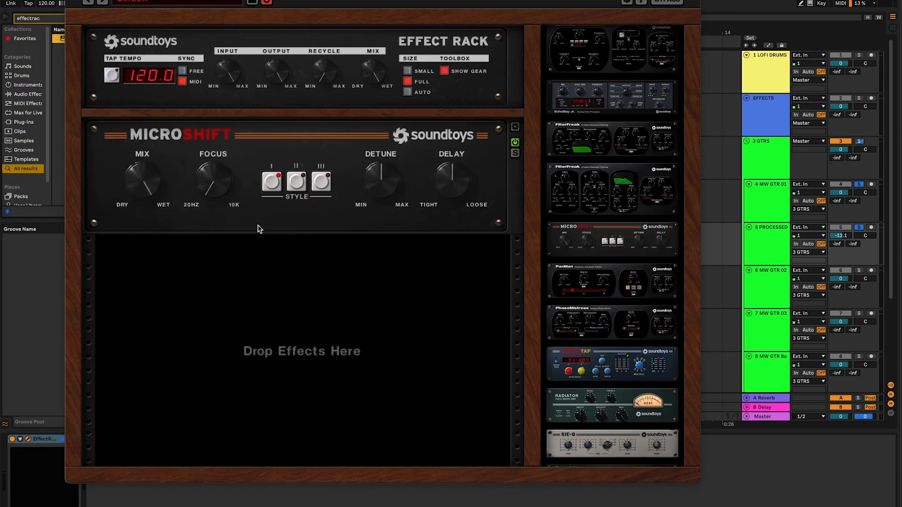
key("space")
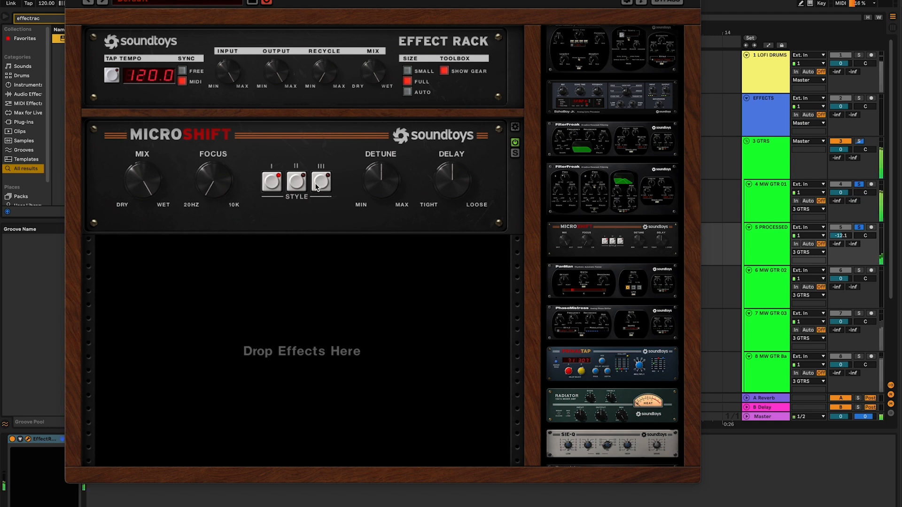
left_click_drag(240, 182, 228, 143)
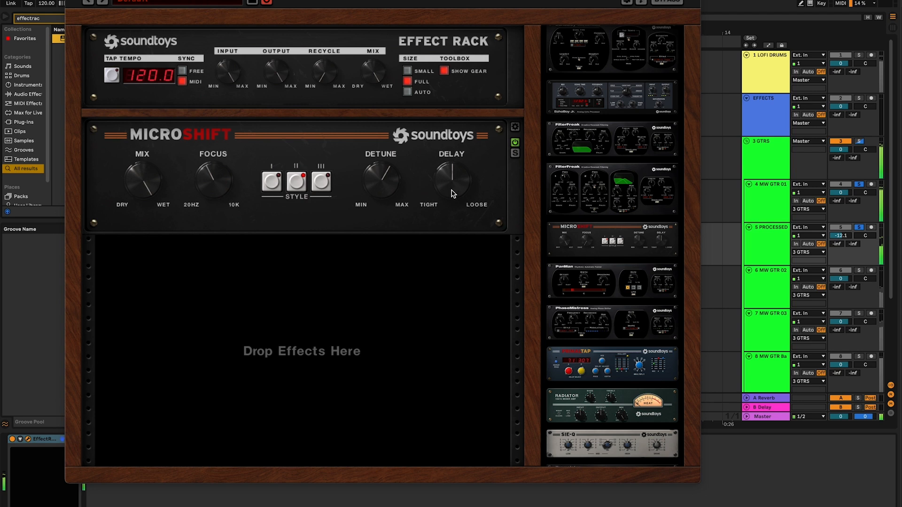
- Solo only the PROCESSED track and reset its volume to 0 dB
left_click(777, 244)
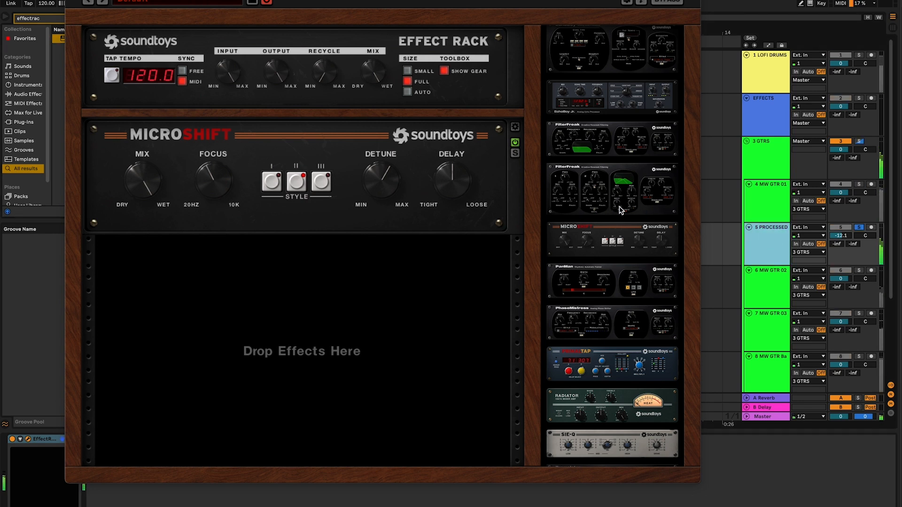
double_click(839, 236)
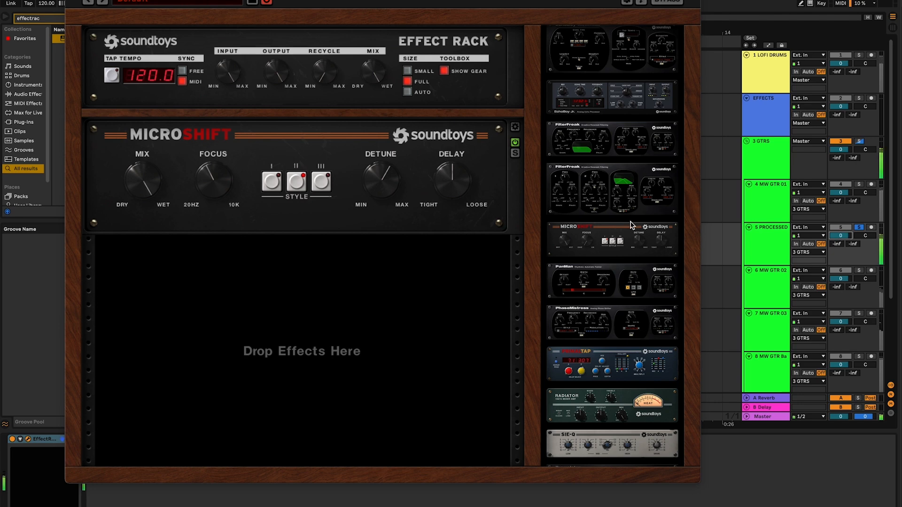
- Add PanMan below MicroShift in Rhythm Shape mode, with the rhythm at 1 bar and more smoothing
scroll(632, 225, "down", 3)
left_click_drag(628, 234, 229, 303)
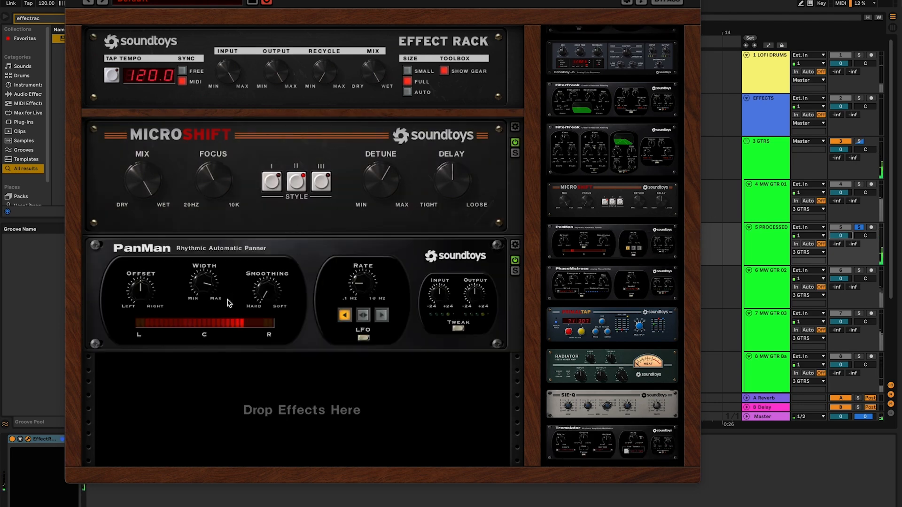
left_click(363, 338)
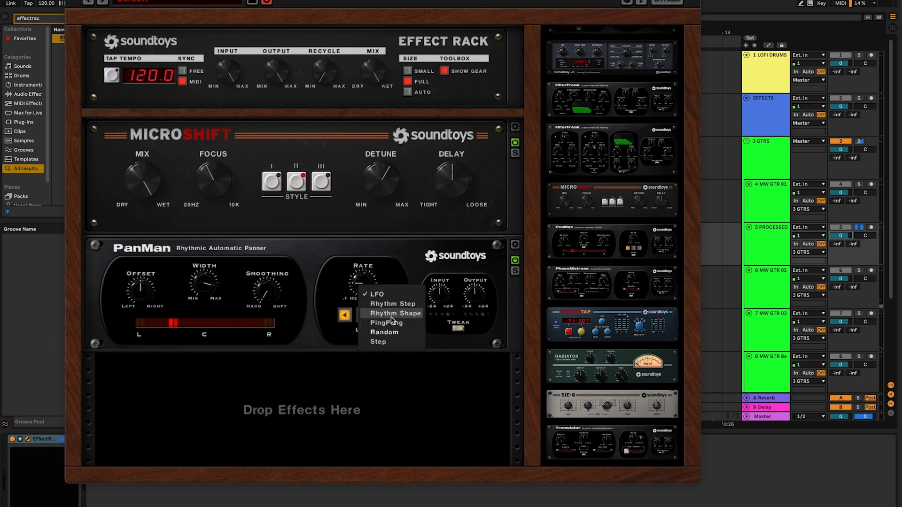
left_click(392, 314)
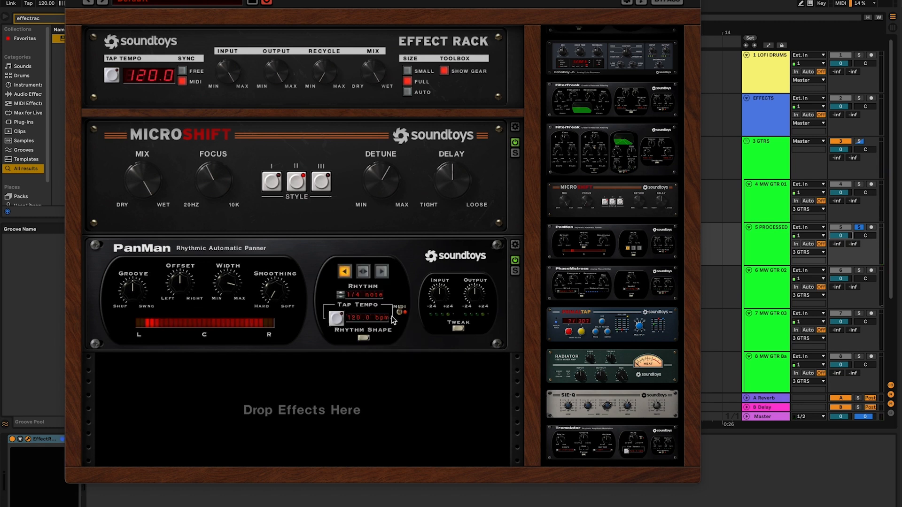
left_click(340, 294)
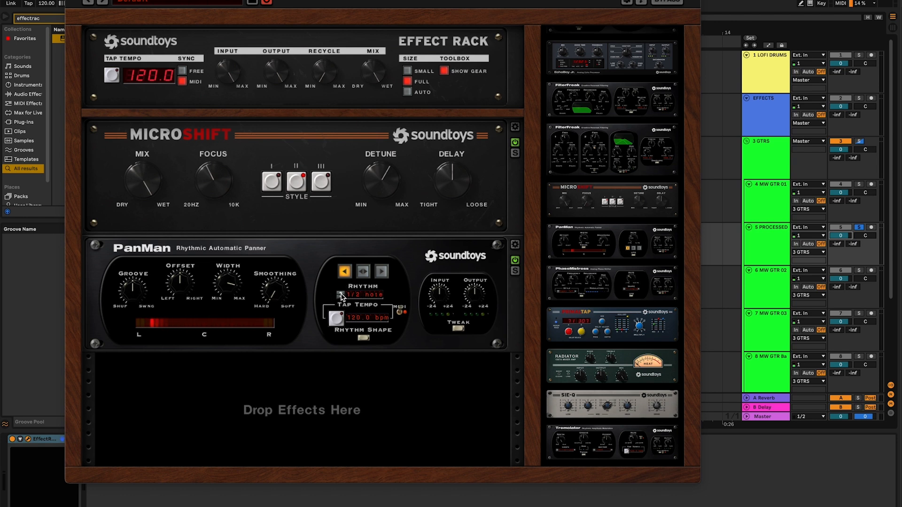
left_click_drag(284, 288, 299, 216)
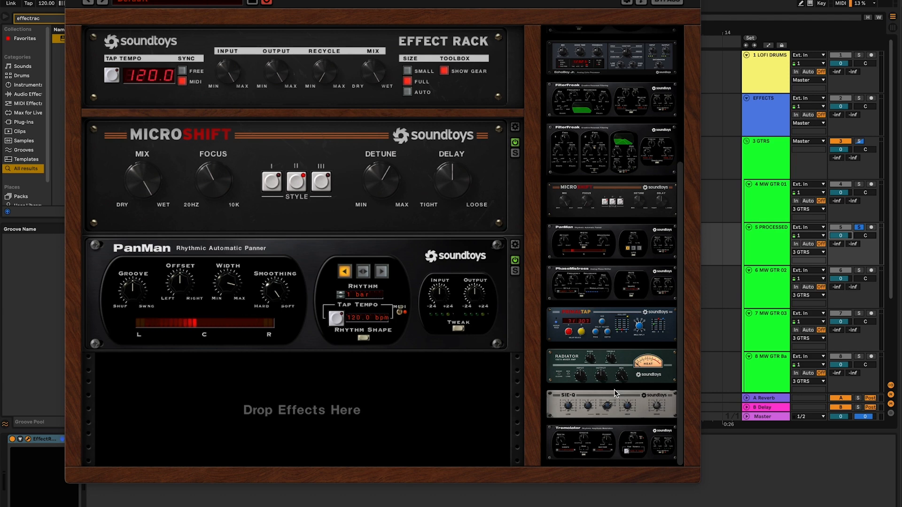
- Add Tremolator below PanMan with a 1/16th rhythm and the Square shape
left_click_drag(605, 430, 294, 403)
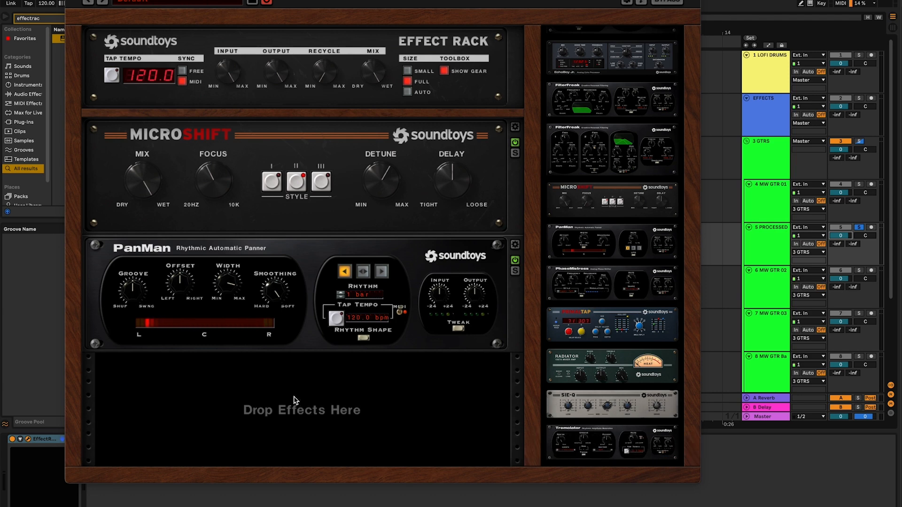
scroll(305, 407, "down", 1)
left_click(237, 424)
left_click(167, 424)
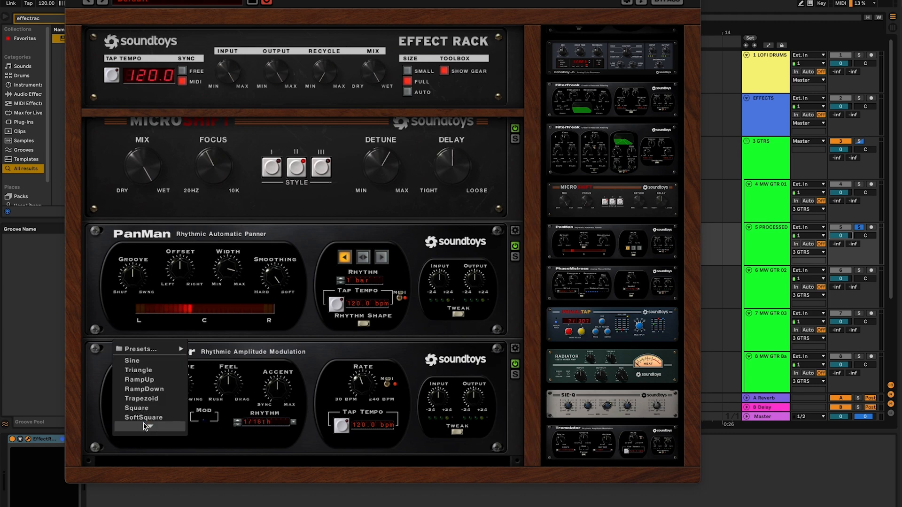
left_click(147, 444)
left_click(150, 426)
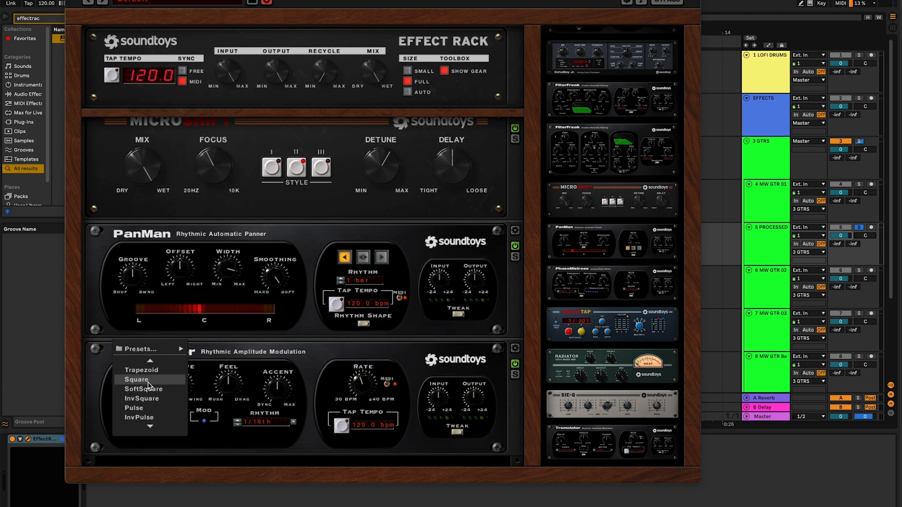
left_click(149, 384)
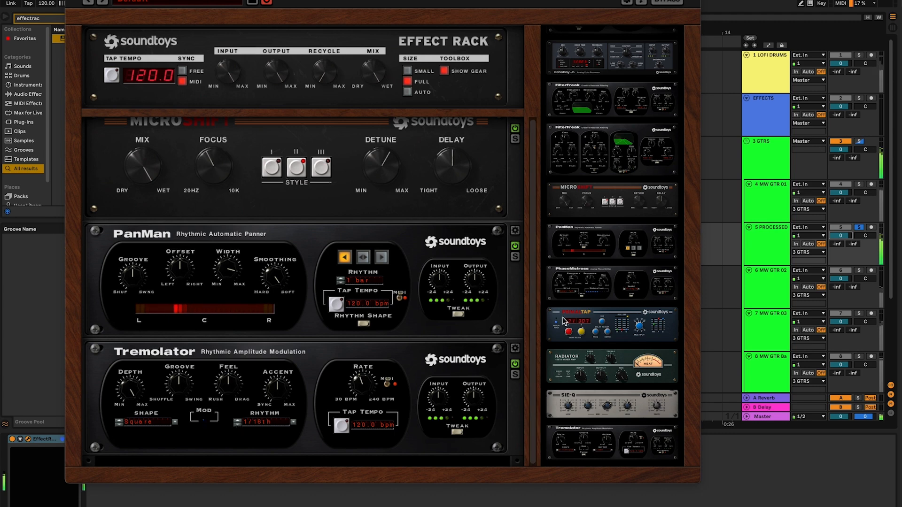
- Try Crystallizer below Tremolator with a lower mix and 1/16th splice and delay, and remove it from the rack
scroll(563, 355, "up", 5)
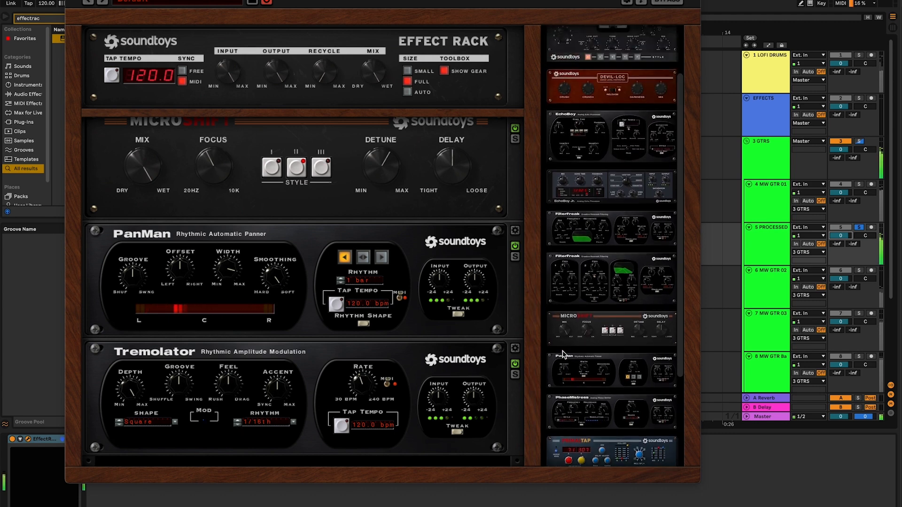
scroll(618, 142, "down", 5)
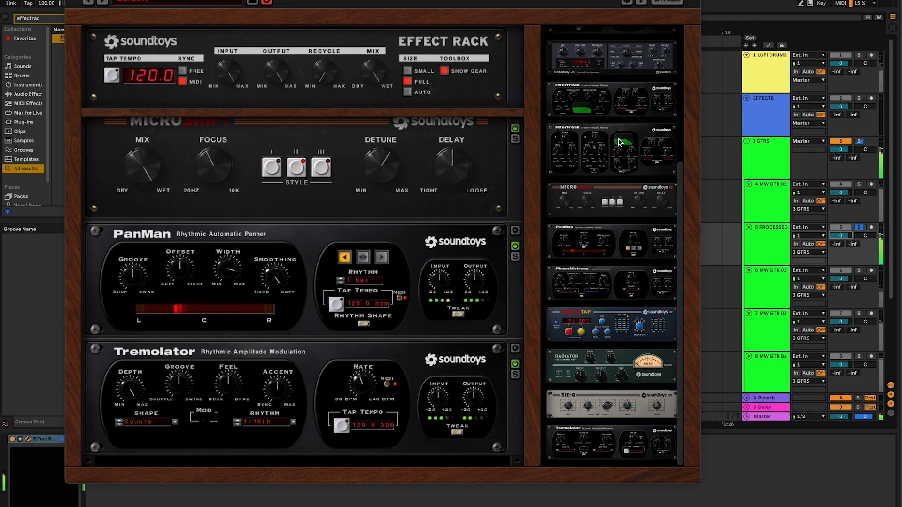
scroll(618, 142, "up", 5)
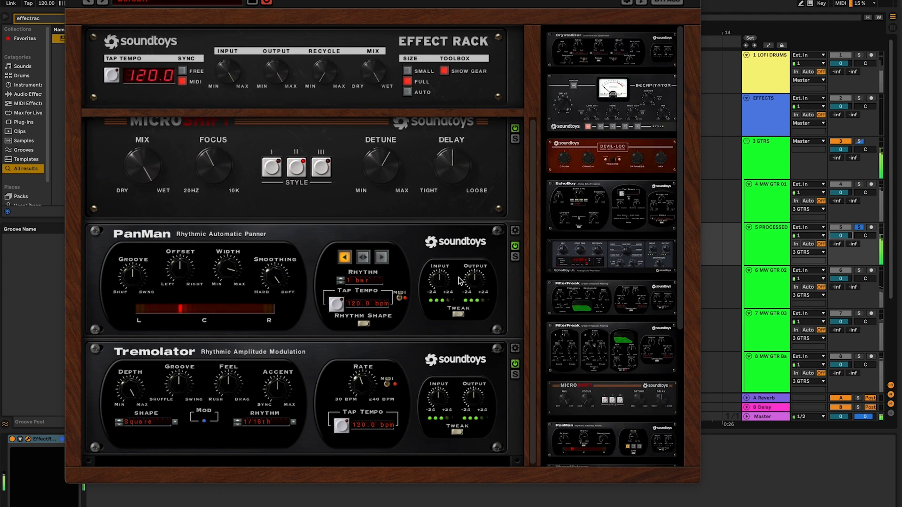
scroll(488, 239, "down", 1)
scroll(490, 239, "down", 2)
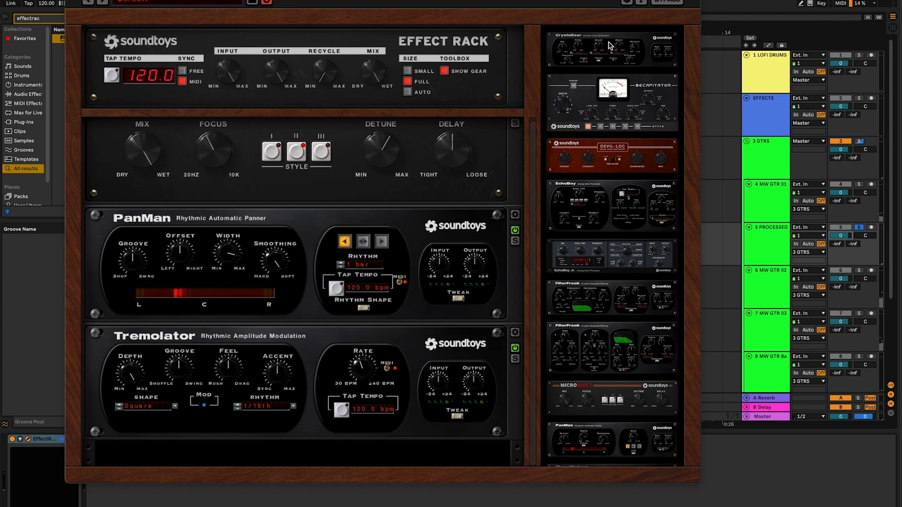
left_click_drag(609, 45, 295, 457)
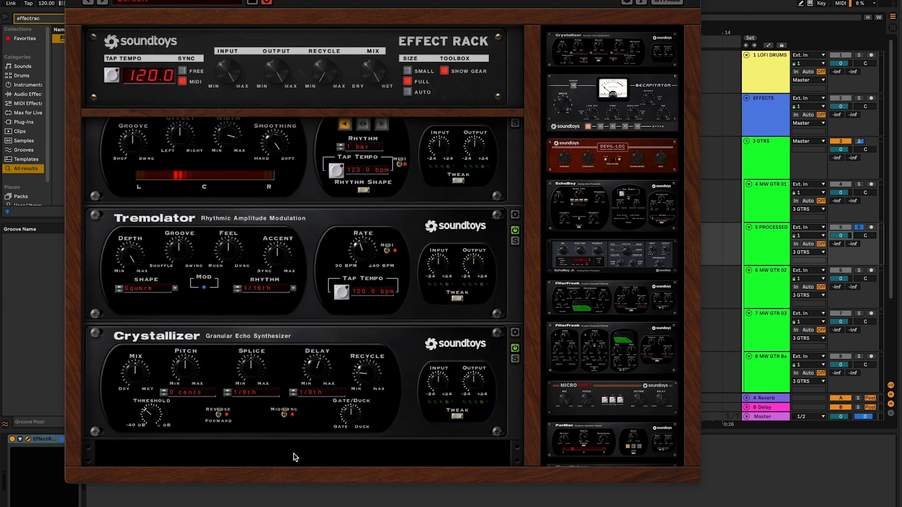
left_click_drag(135, 372, 121, 394)
left_click(228, 390)
left_click(227, 395)
left_click(293, 394)
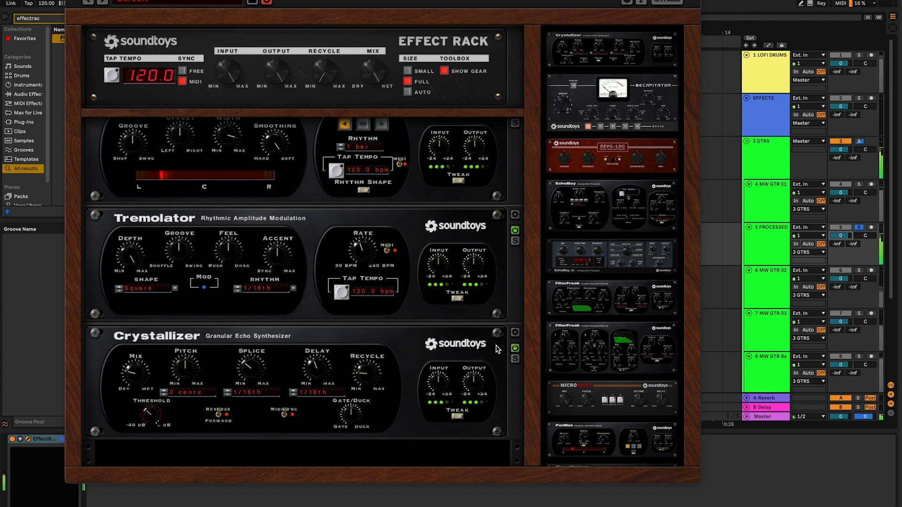
left_click_drag(498, 349, 615, 332)
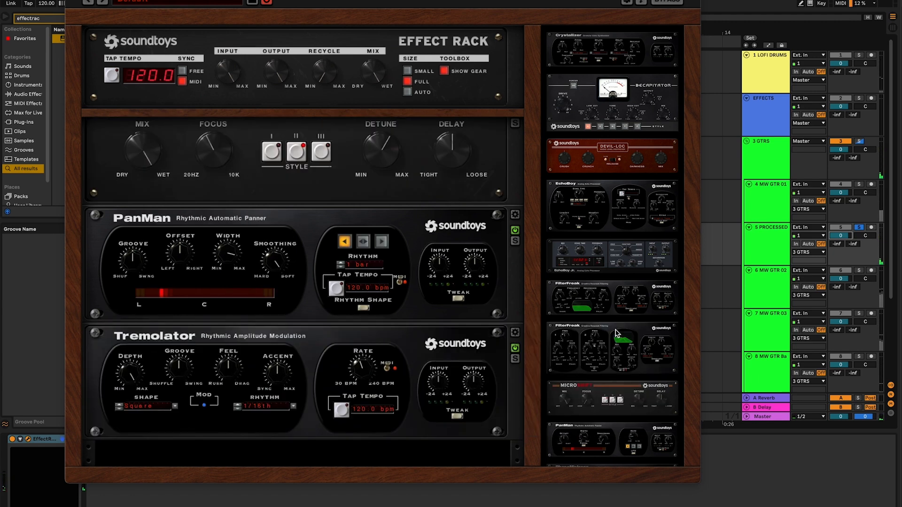
- Hide the rack window and copy Little Plate from the EFFECTS track to the PROCESSED track after EffectRack
left_click(71, 0)
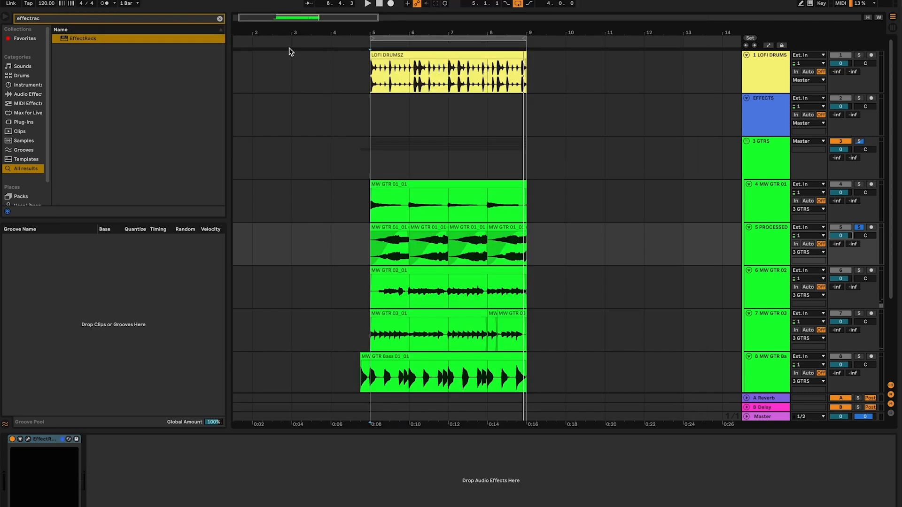
left_click(486, 114)
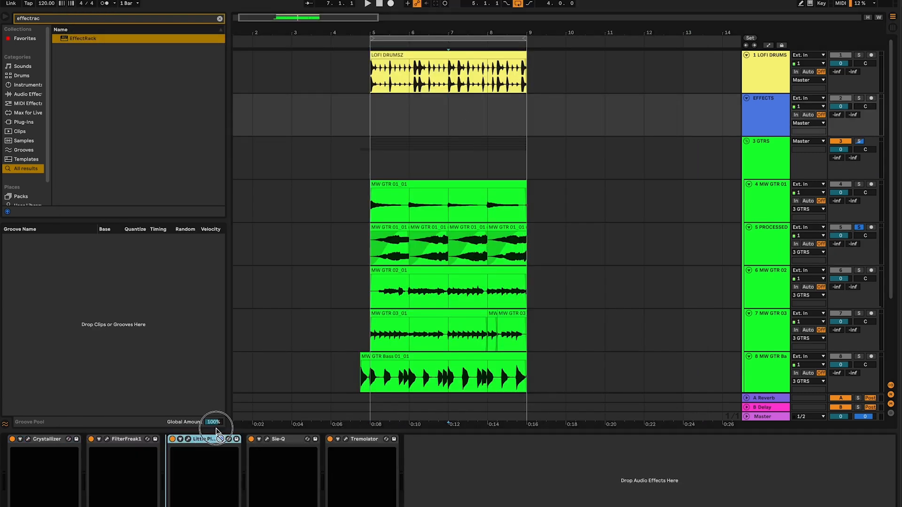
left_click(372, 253)
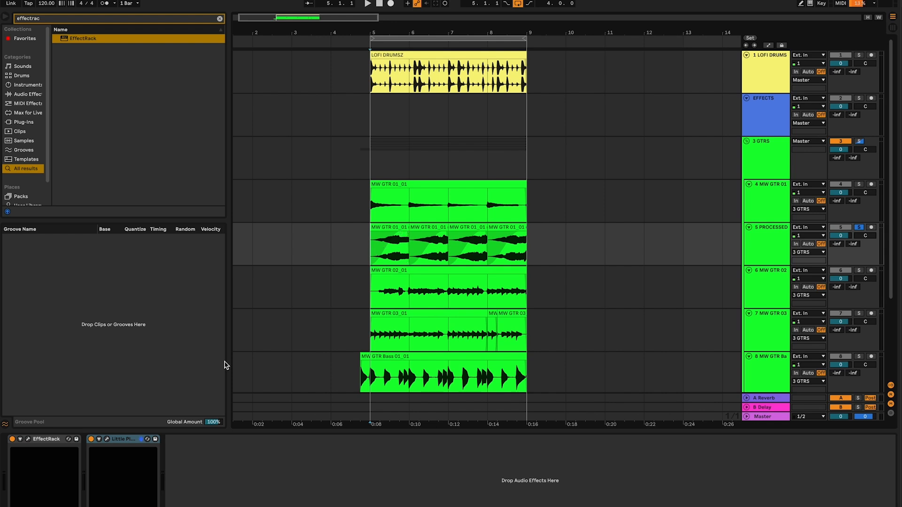
- Shorten the decay and lower the mix of the Little Plate on the PROCESSED track, and listen to the result
left_click(107, 439)
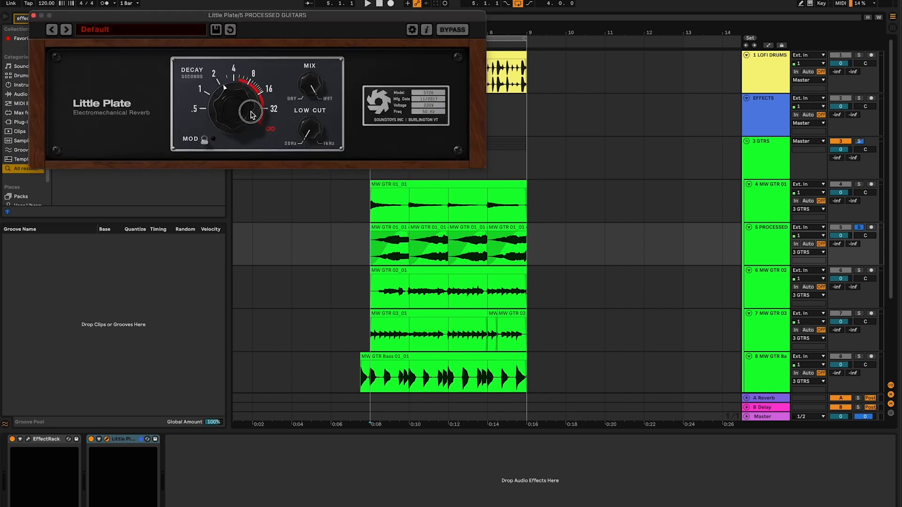
left_click_drag(309, 88, 300, 137)
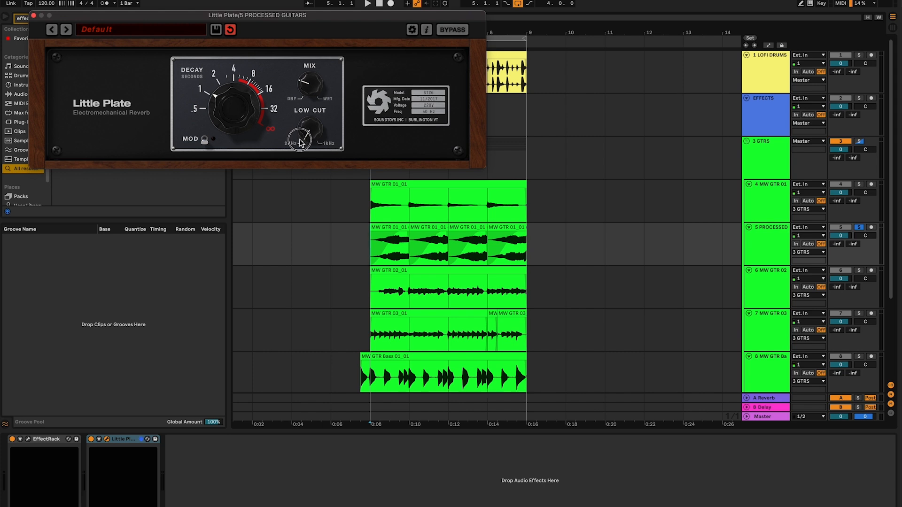
left_click_drag(308, 84, 306, 89)
key("space")
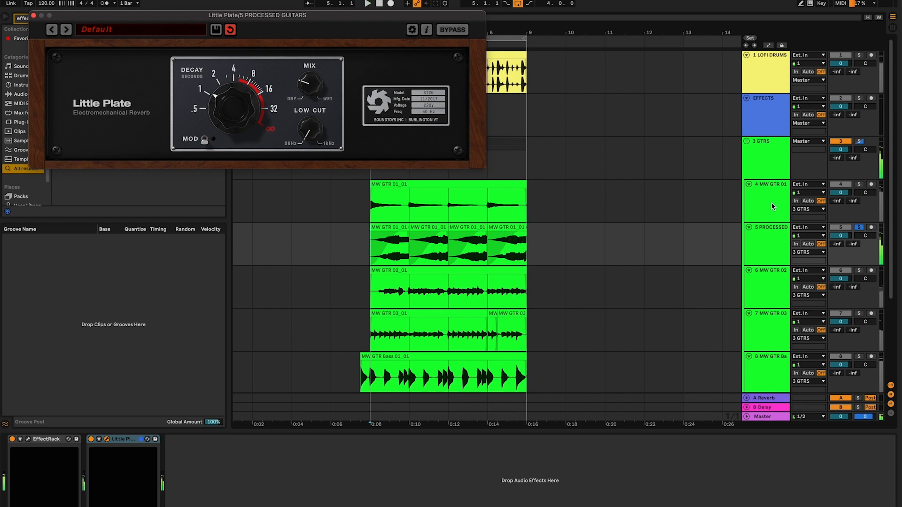
- Solo MW GTR 01 along with the PROCESSED track and play both together
left_click(775, 208)
left_click(858, 184)
key("space")
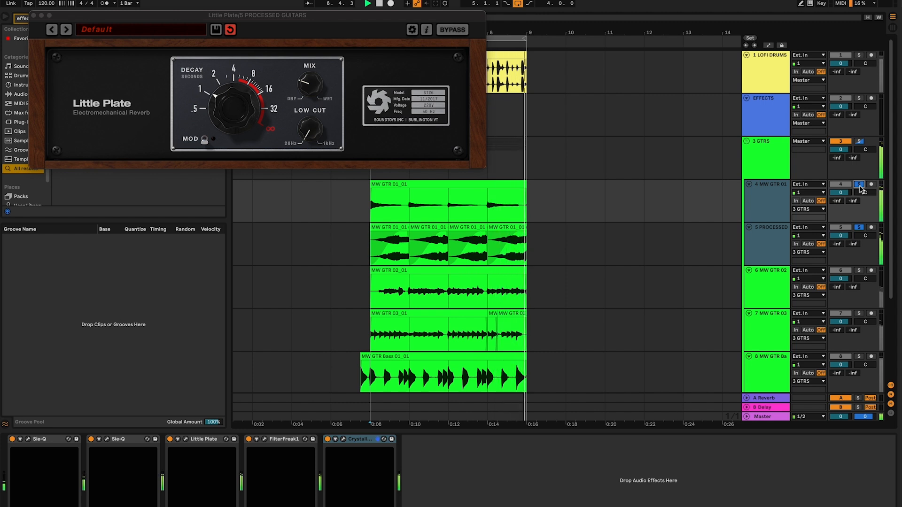
- Clear the solos on the individual guitar tracks and solo the GTRS group
left_click(863, 185)
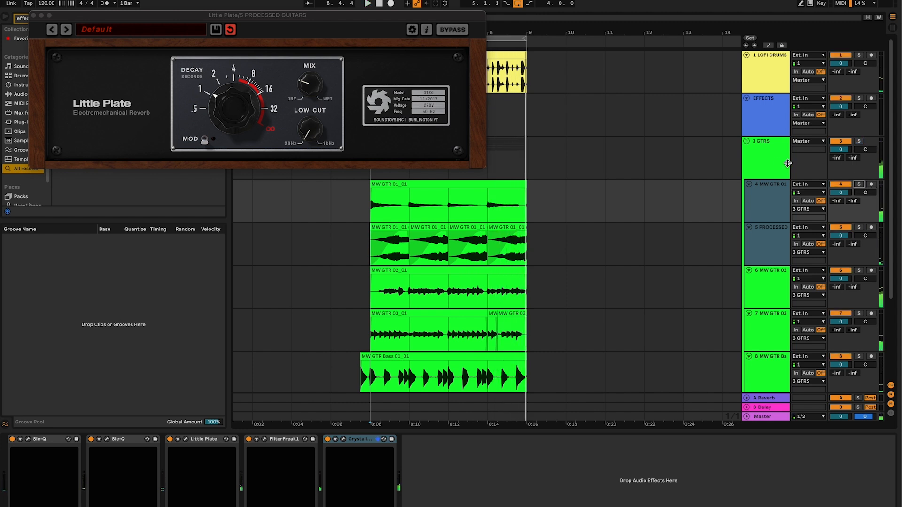
left_click(883, 143)
left_click(859, 141)
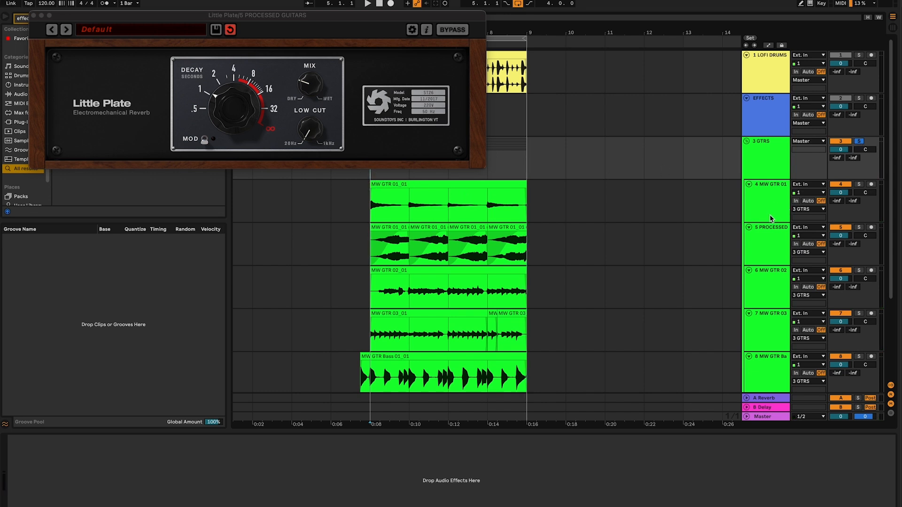
- During playback, review Little Plate and Crystallizer on MW GTR 02, Tremolator and Sie-Q on MW GTR 03, and Sie-Q on the bass, spreading out their windows
left_click(769, 244)
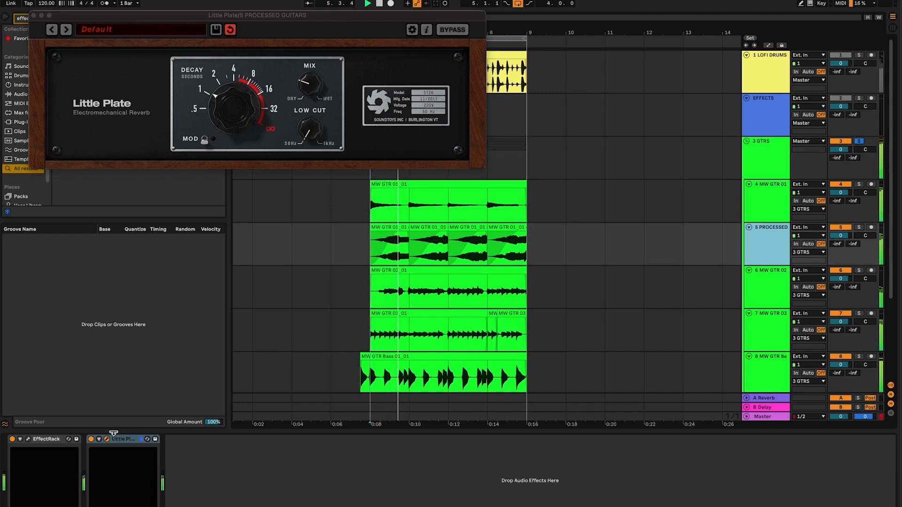
key("Down")
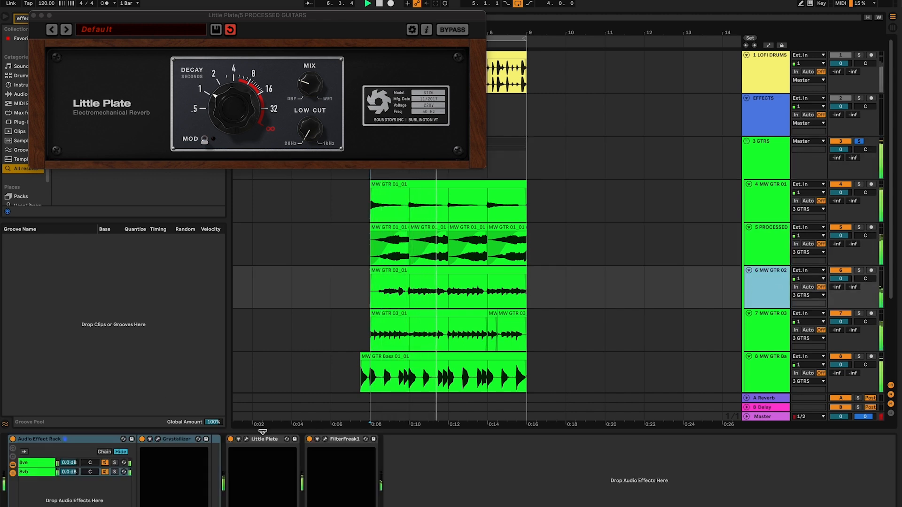
left_click(246, 439)
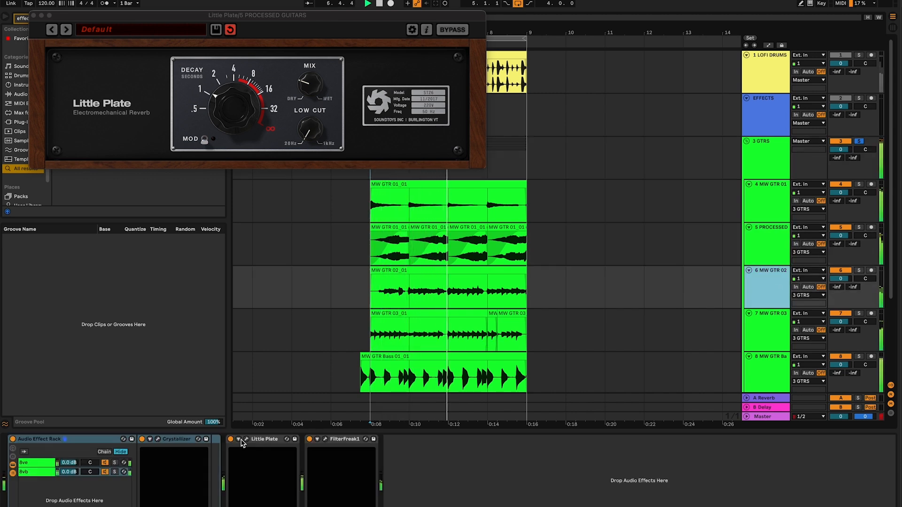
left_click(159, 439)
key("Down")
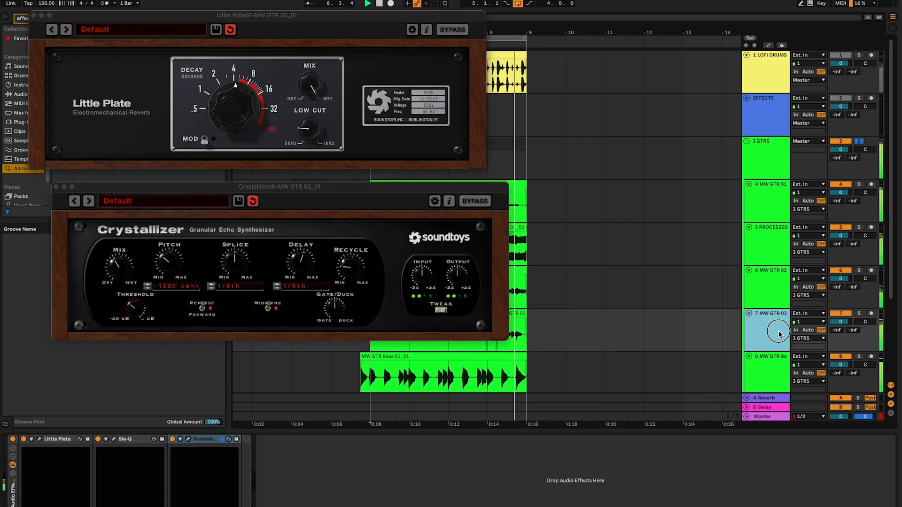
left_click(189, 440)
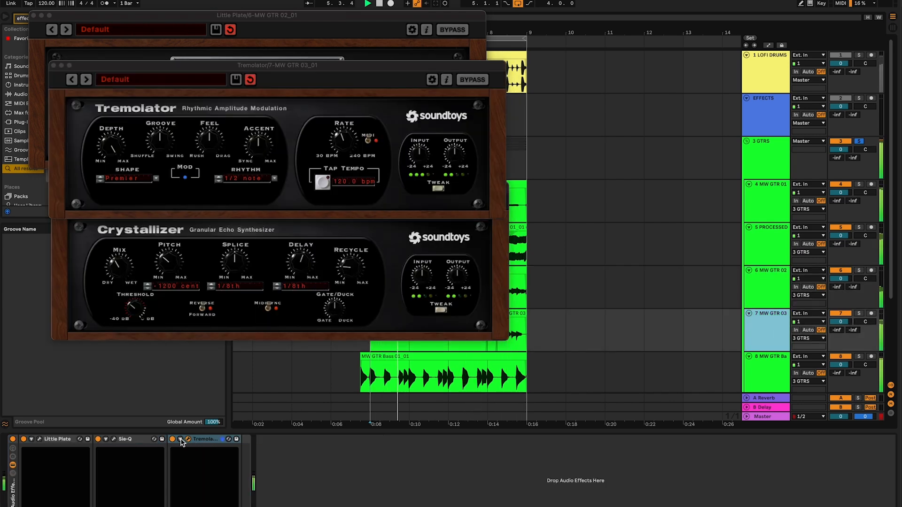
left_click_drag(348, 15, 760, 14)
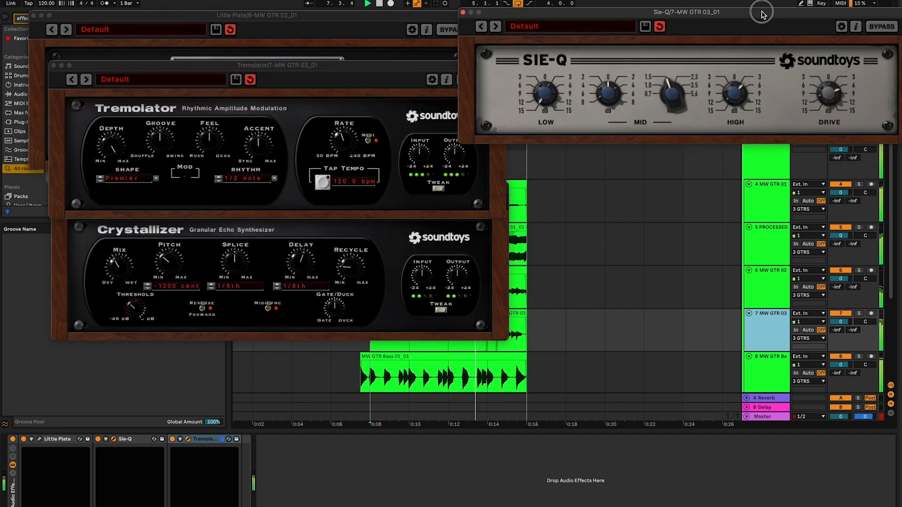
left_click(759, 374)
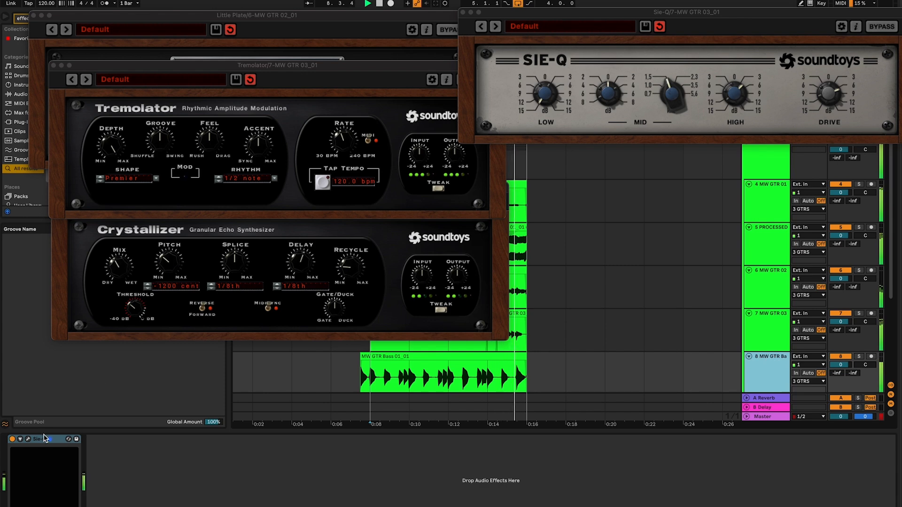
left_click_drag(535, 102, 775, 374)
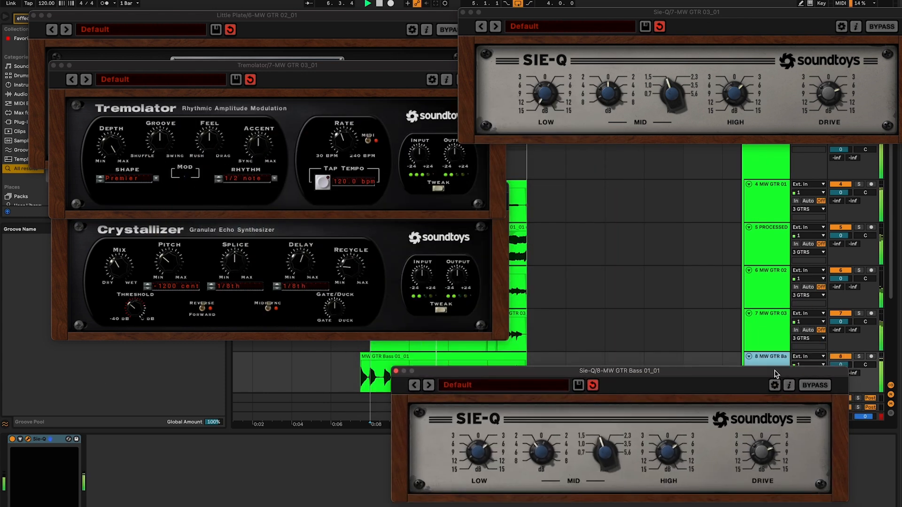
- Hide all plug-in windows, turn off the GTRS solo so every track is active, and select the GTRS group
key("super+alt+p")
scroll(700, 227, "right", 1)
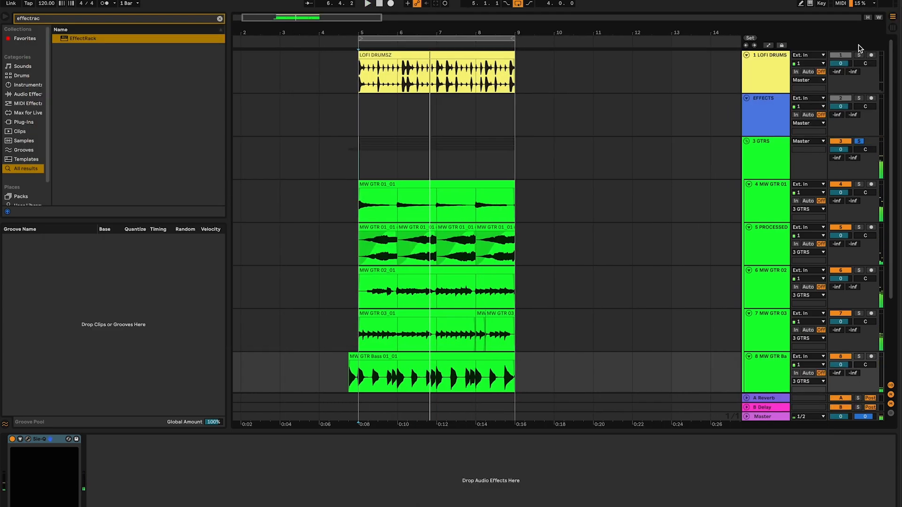
left_click(859, 55)
left_click(790, 158)
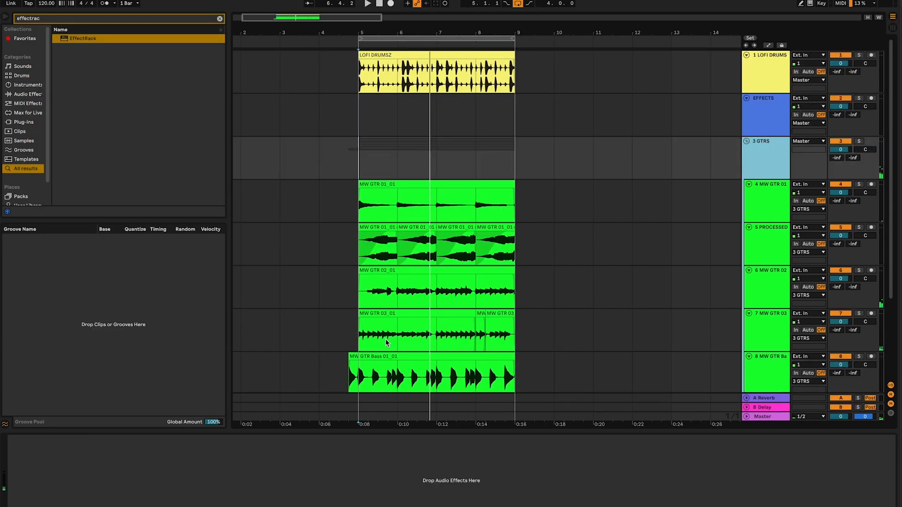
- Play the full mix of drums, guitars and bass, showing and hiding the plug-in windows during playback
key("space")
key("super+alt+p")
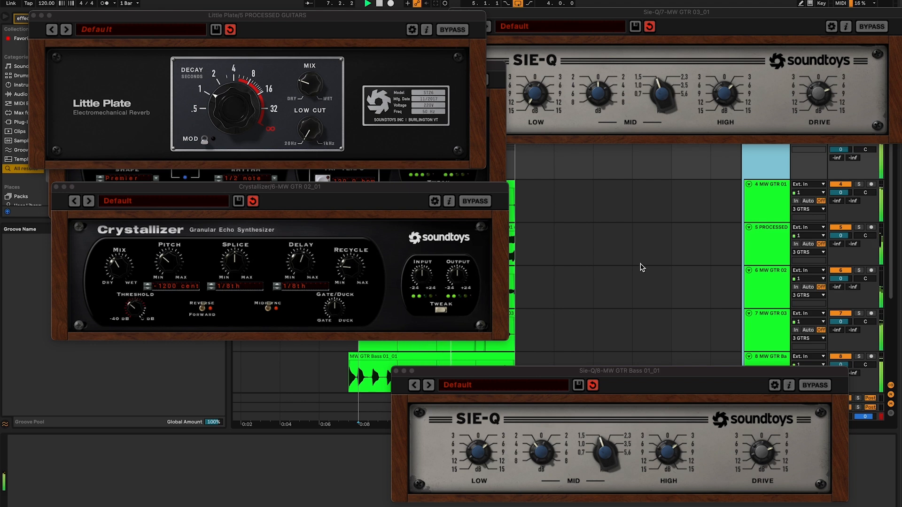
key("super+alt+p")
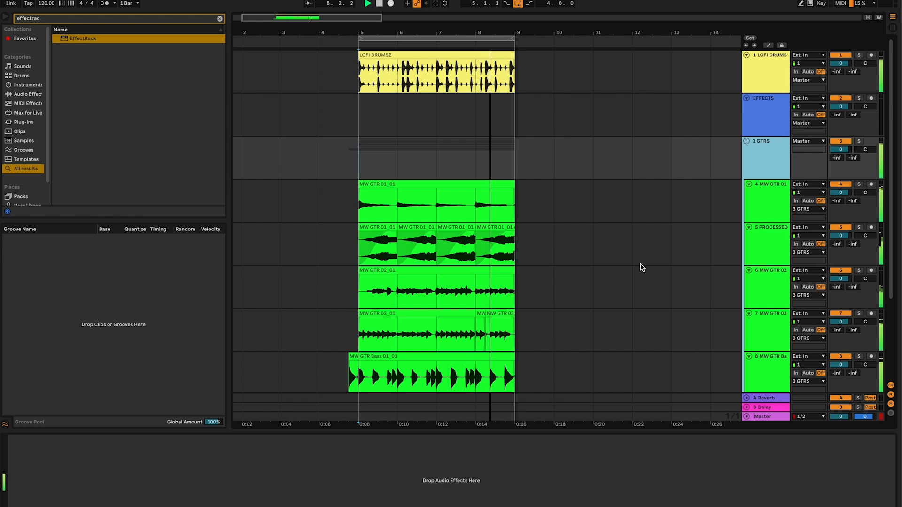
key("space")
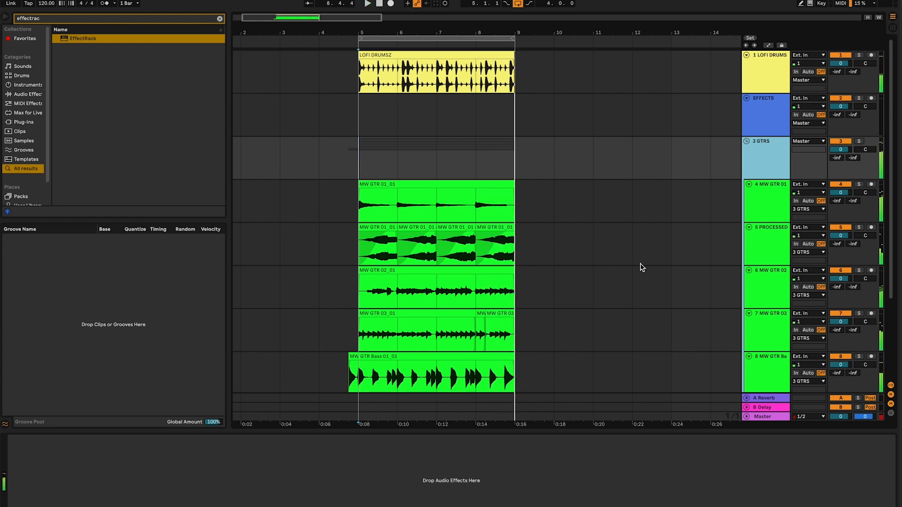